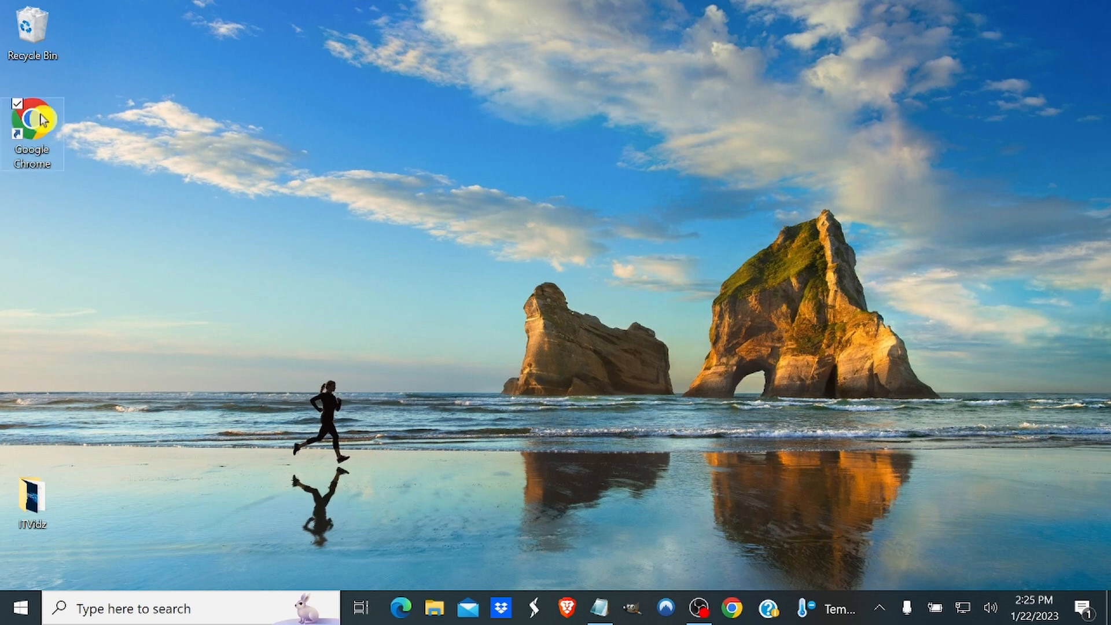
# Open Google Chrome, go to the python.org downloads page and download Python 3.11.1 for Windows.
pyautogui.doubleClick(40, 119)
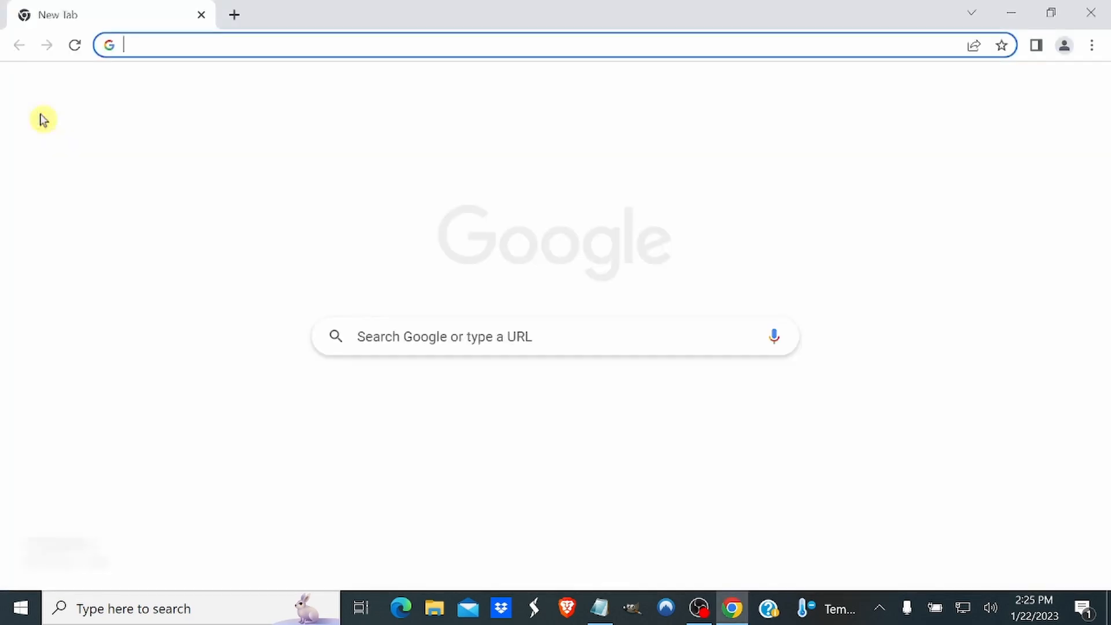
pyautogui.write('P')
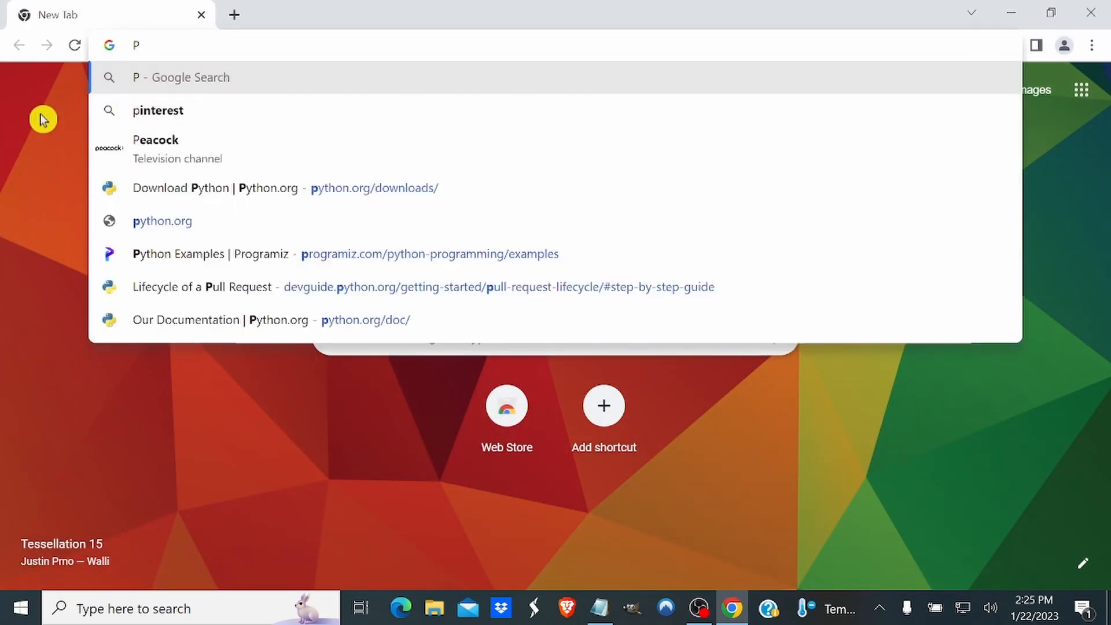
pyautogui.write('ython.org/downloads/')
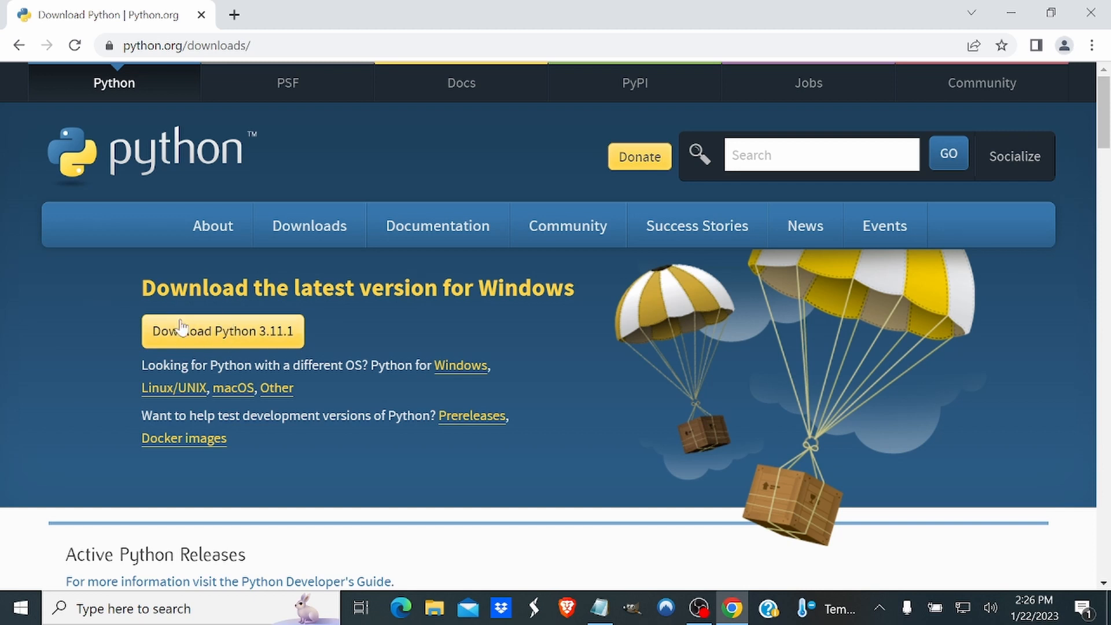
pyautogui.click(212, 332)
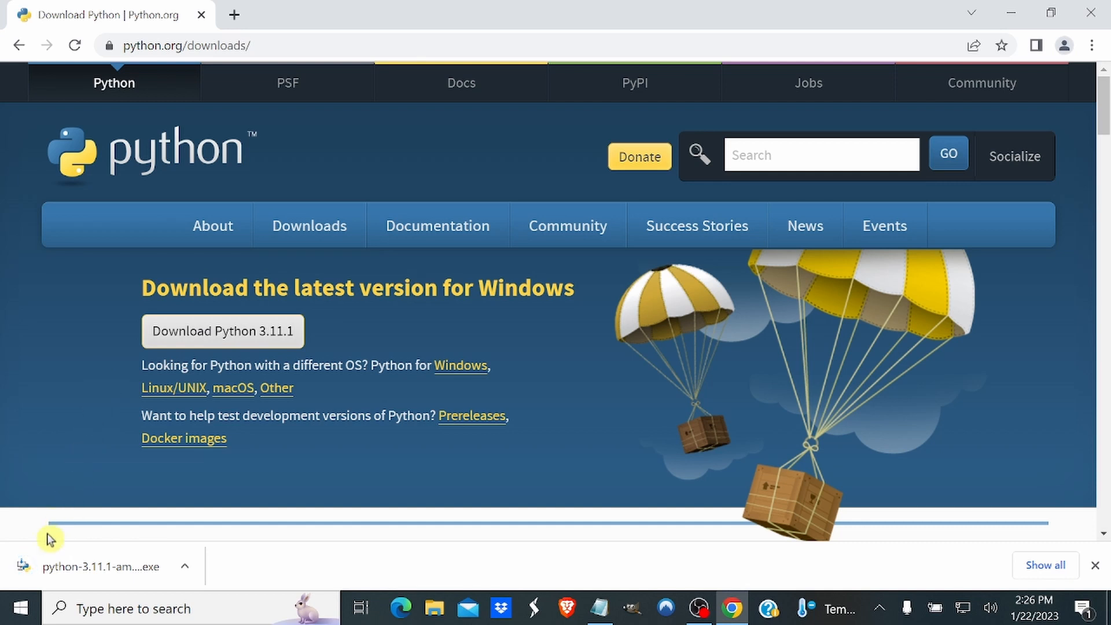
# Launch the downloaded Python 3.11.1 installer, enable adding python.exe to PATH and choose a customized installation.
pyautogui.click(32, 569)
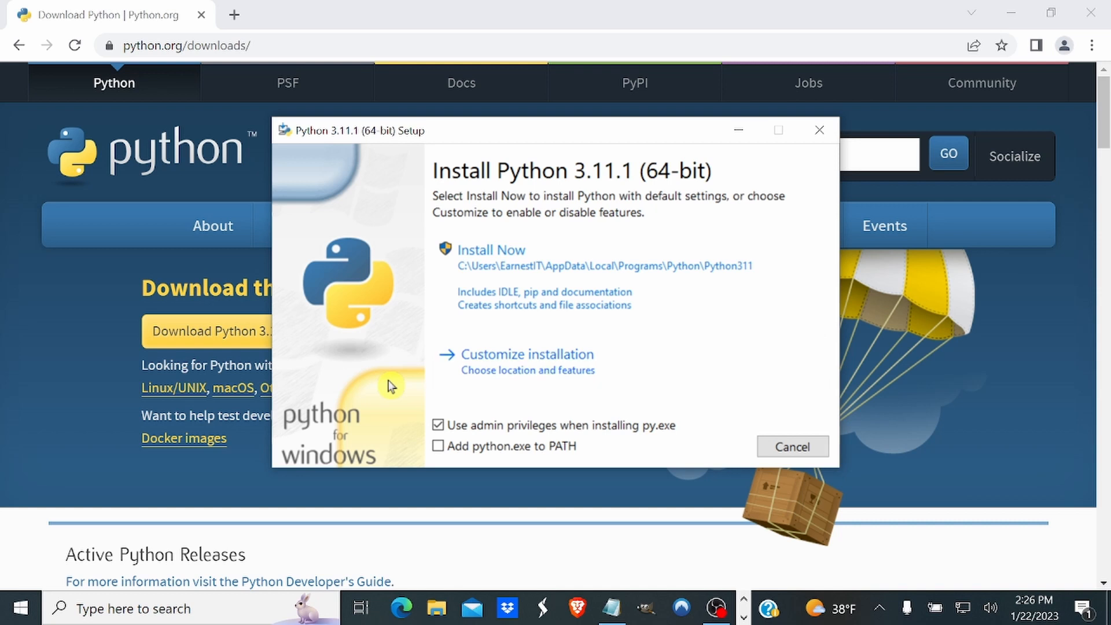
pyautogui.click(439, 447)
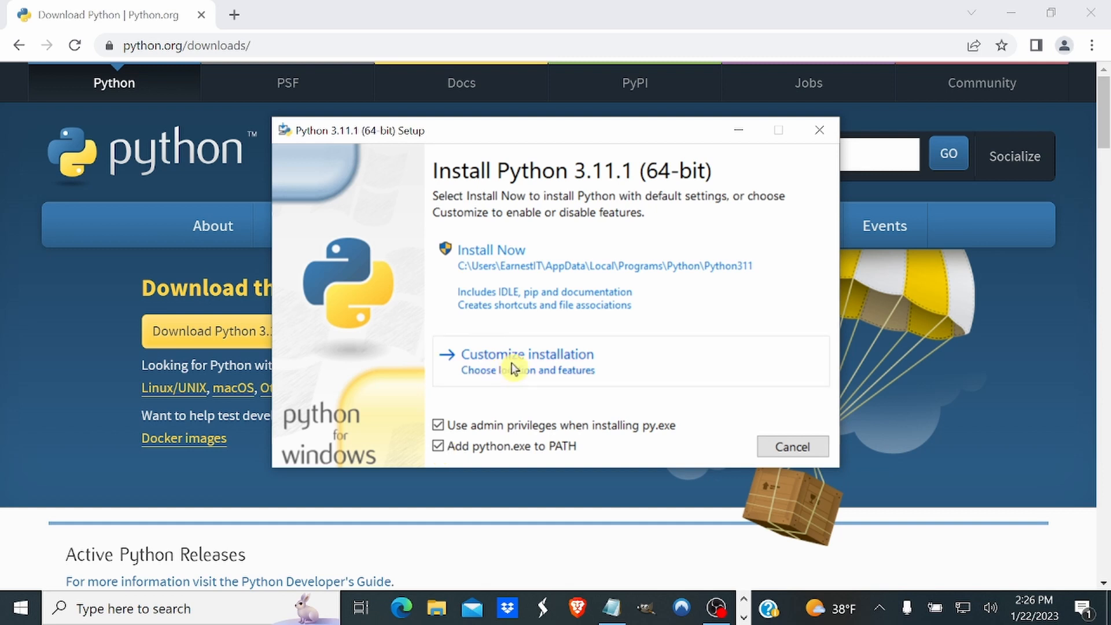
pyautogui.click(532, 360)
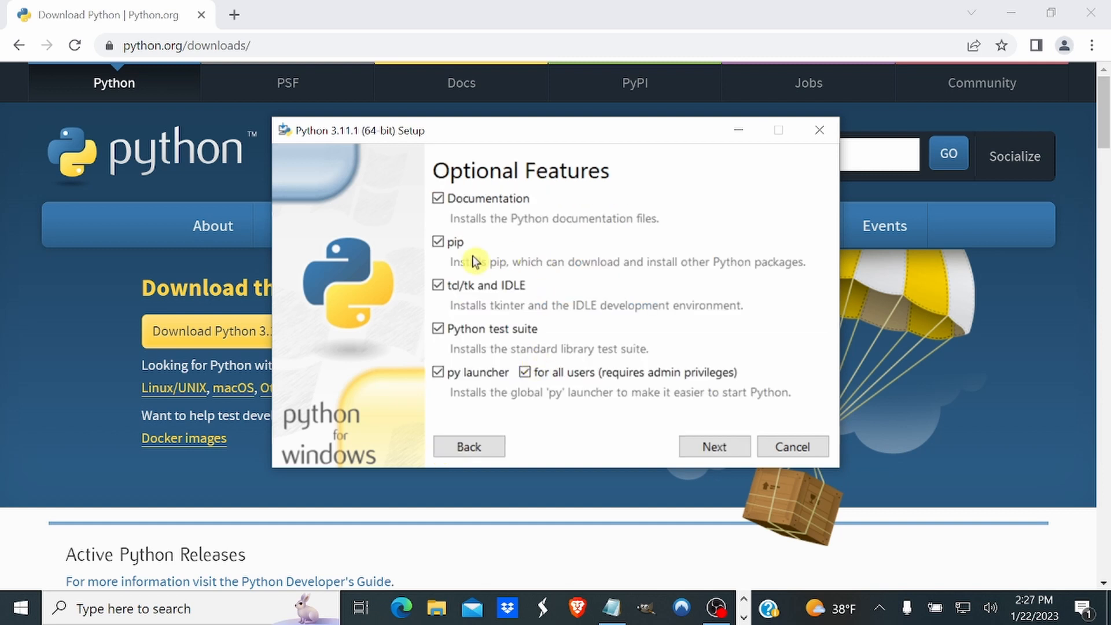
# Accept the default optional features and shorten the install location to C:\Python\Python311.
pyautogui.click(716, 446)
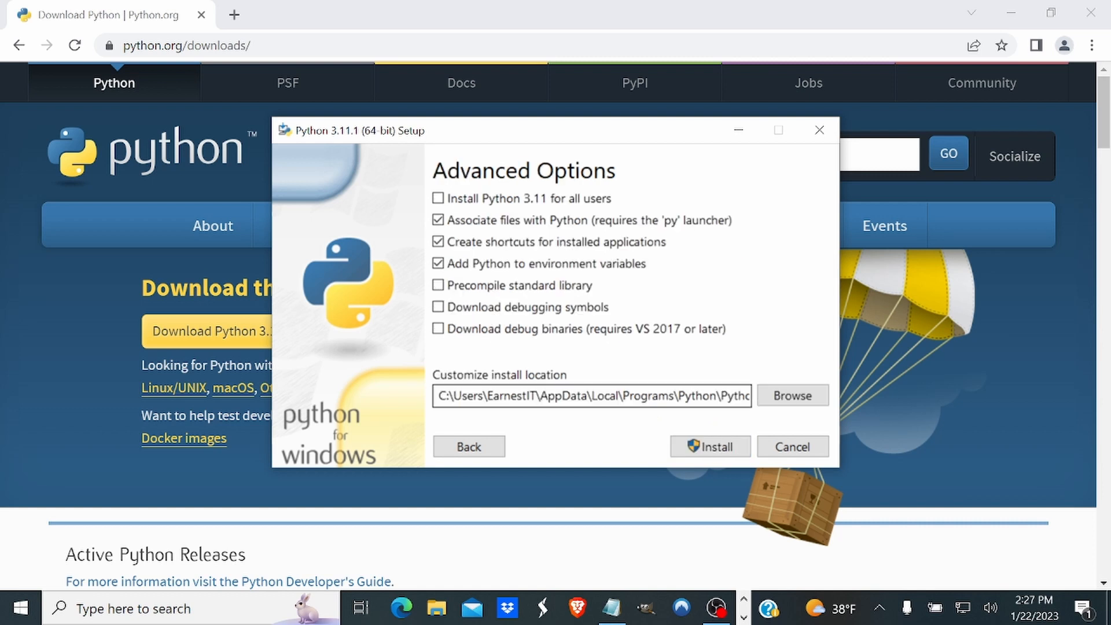
pyautogui.moveTo(453, 396); pyautogui.dragTo(678, 396)
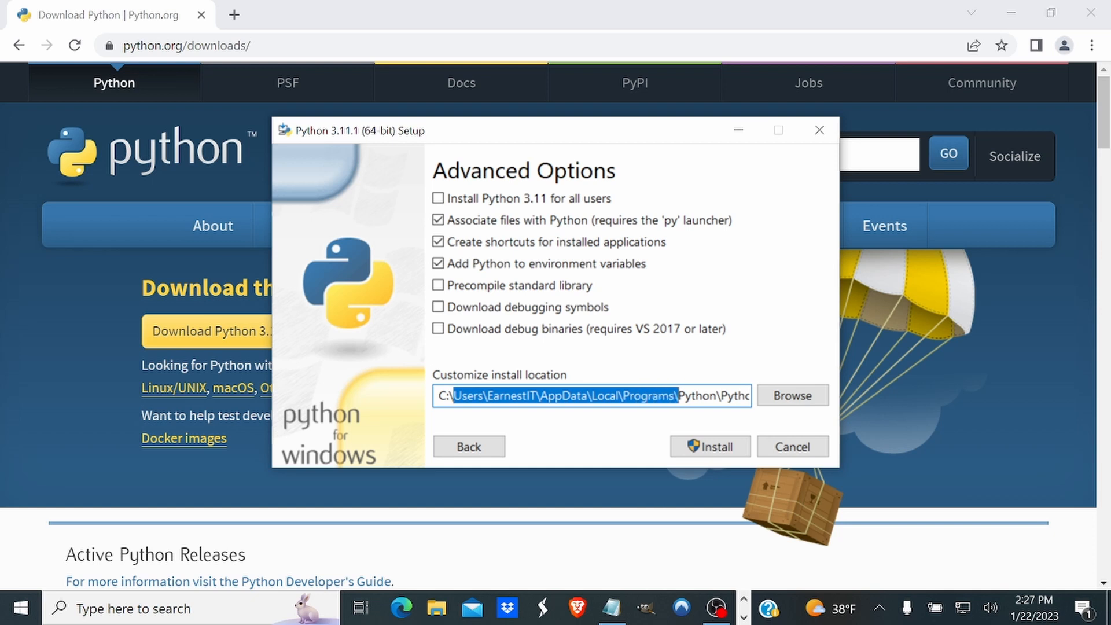
pyautogui.press('BackSpace')
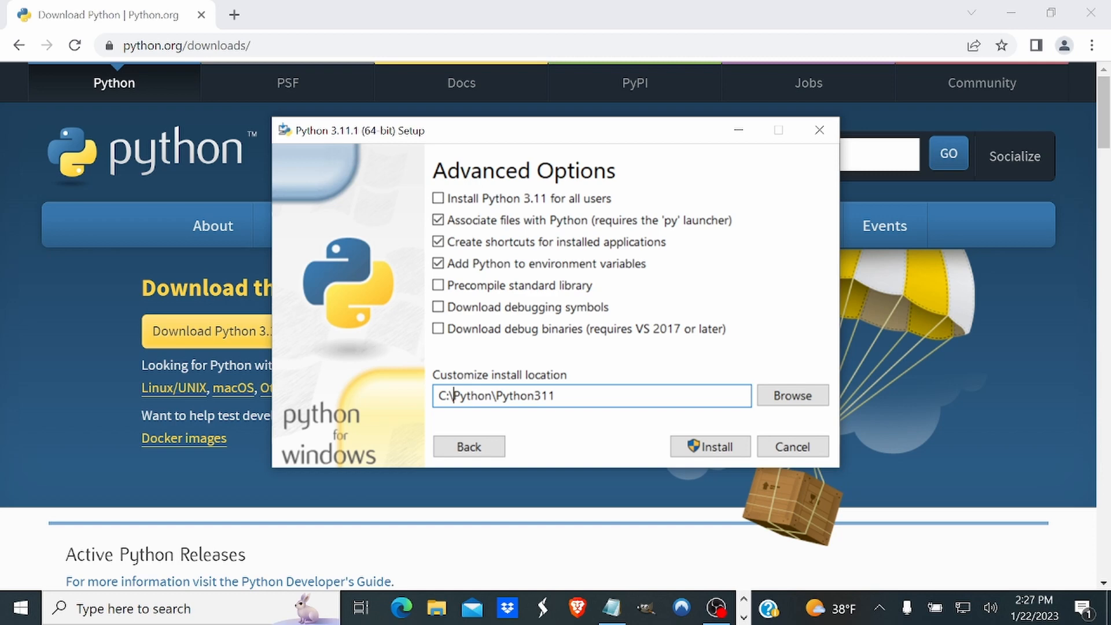
# In File Explorer, create a new folder named Python on the Windows (C:) drive.
pyautogui.click(436, 607)
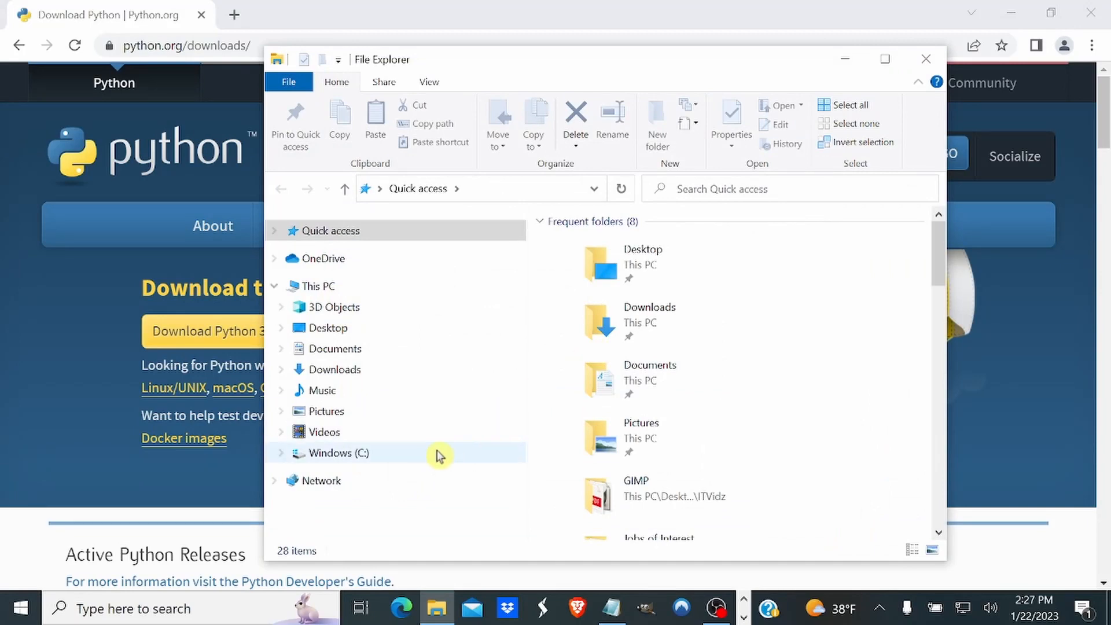
pyautogui.rightClick(340, 458)
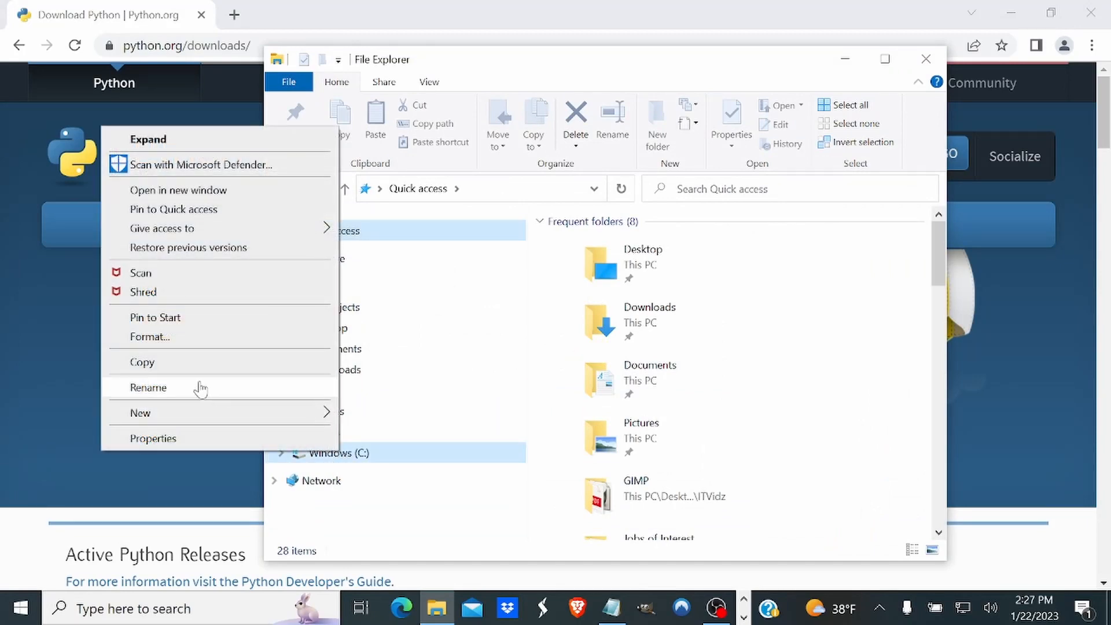
pyautogui.moveTo(199, 414)
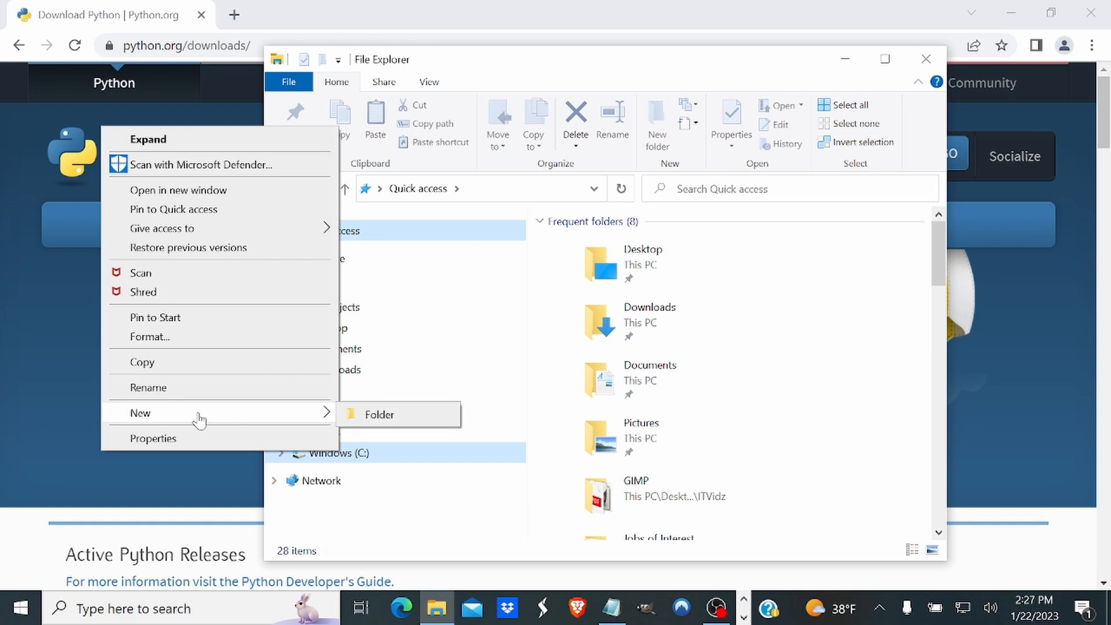
pyautogui.click(372, 413)
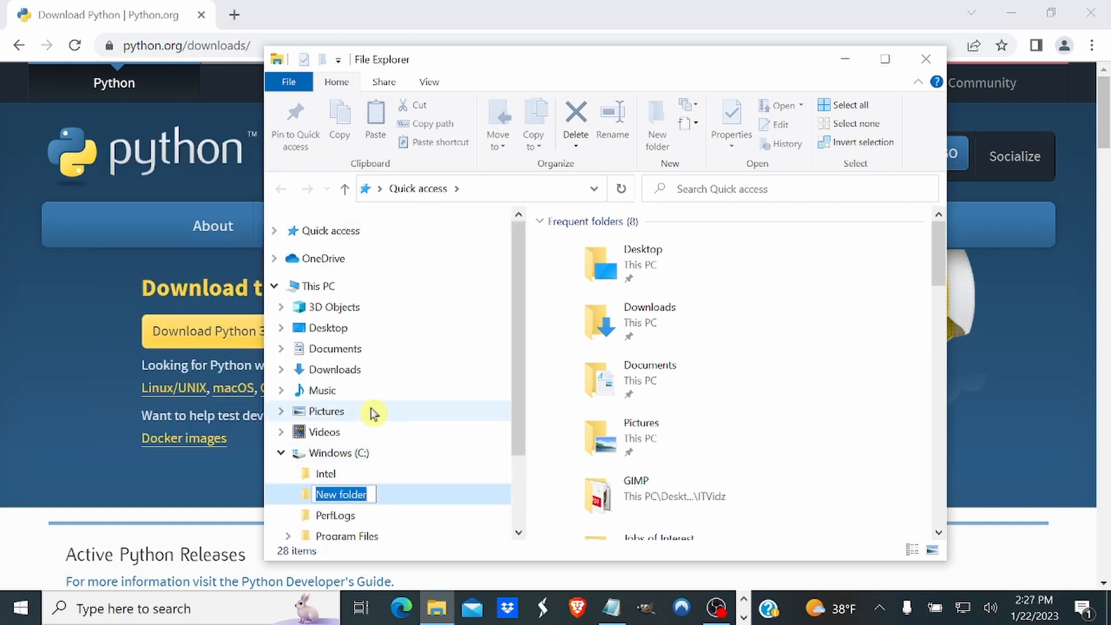
pyautogui.write('Python')
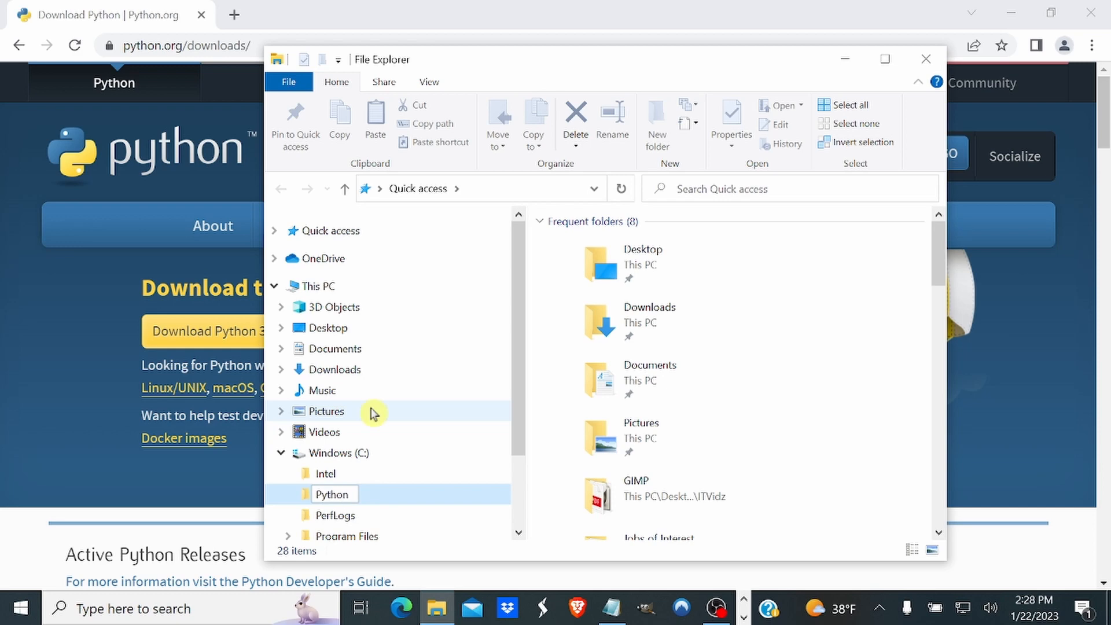
pyautogui.press('Return')
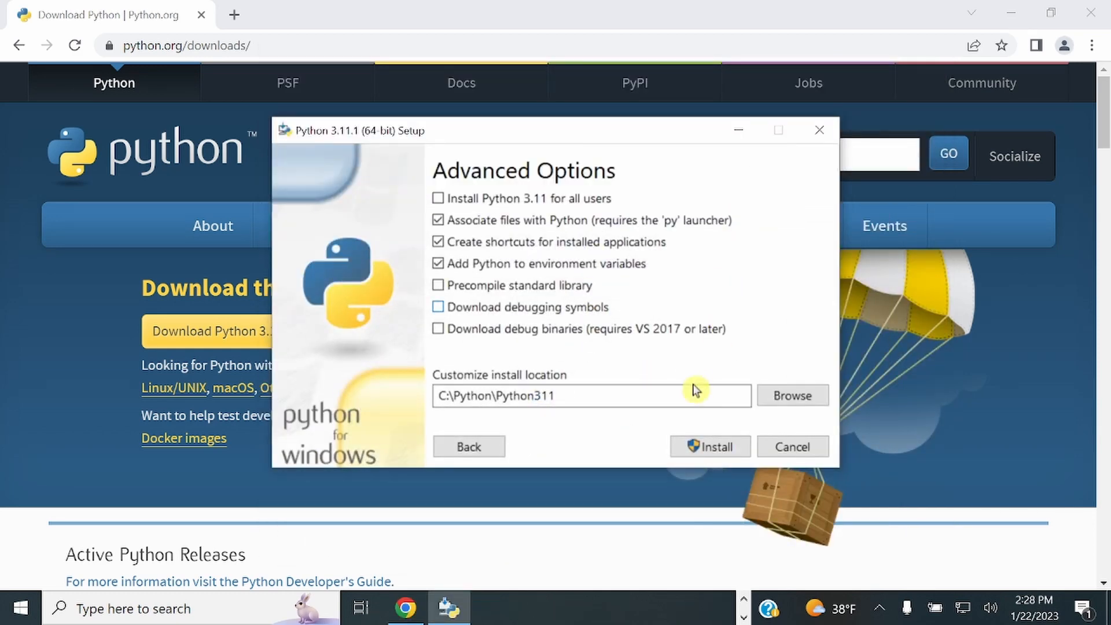
# Install Python with the chosen advanced options and close the setup when it finishes.
pyautogui.click(703, 447)
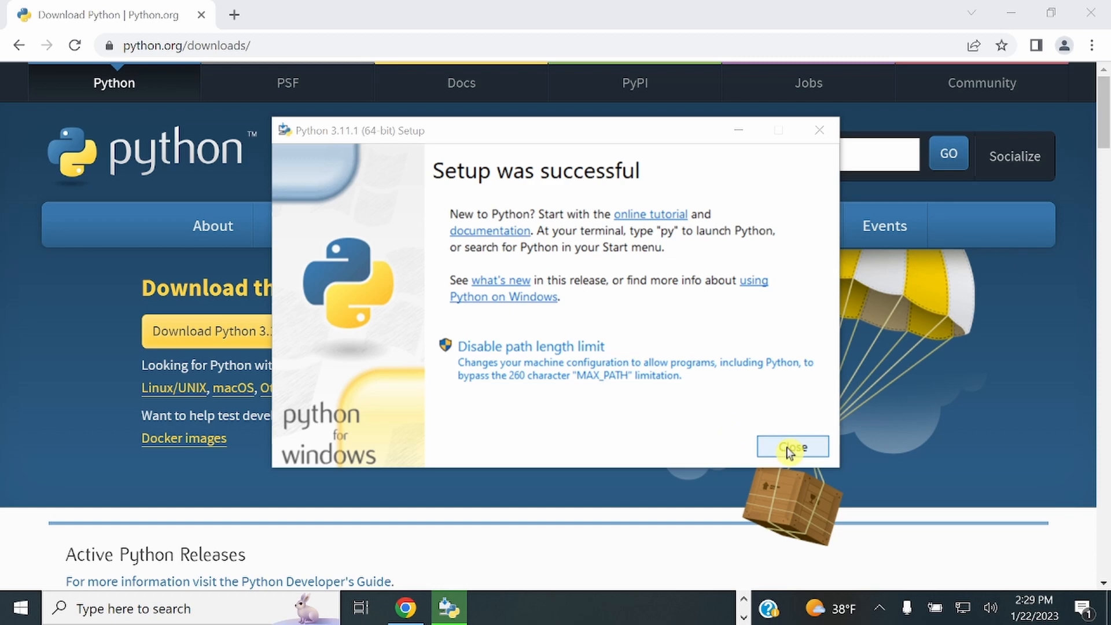
pyautogui.click(788, 449)
# Open Command Prompt, run Python --version and highlight the version line in the output.
pyautogui.click(125, 609)
pyautogui.write('C')
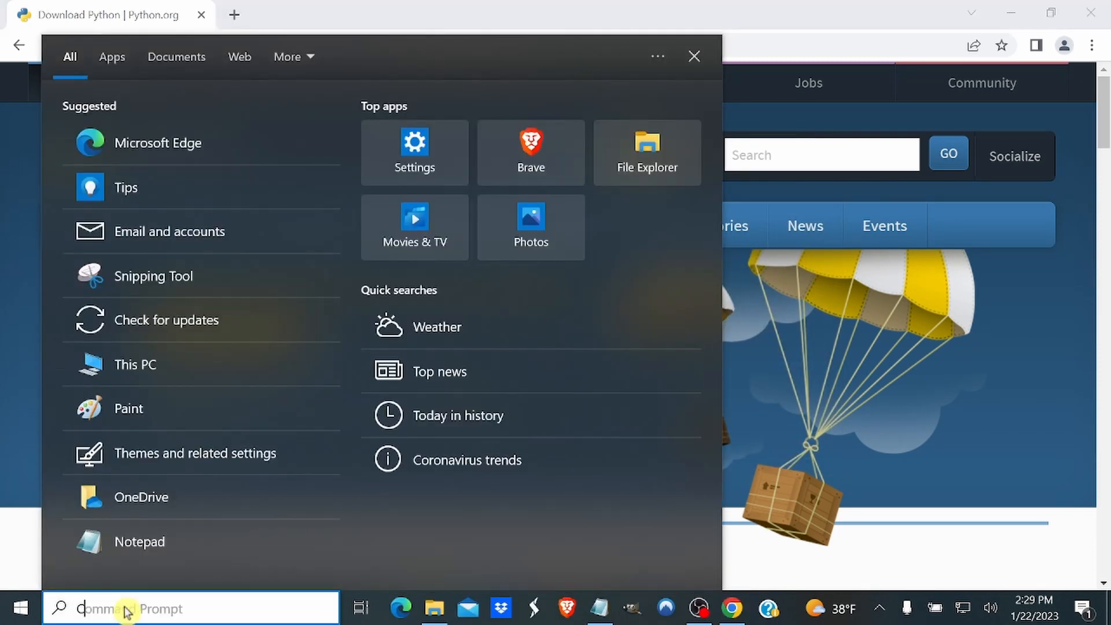
pyautogui.write('om')
pyautogui.press('Return')
pyautogui.write('Python')
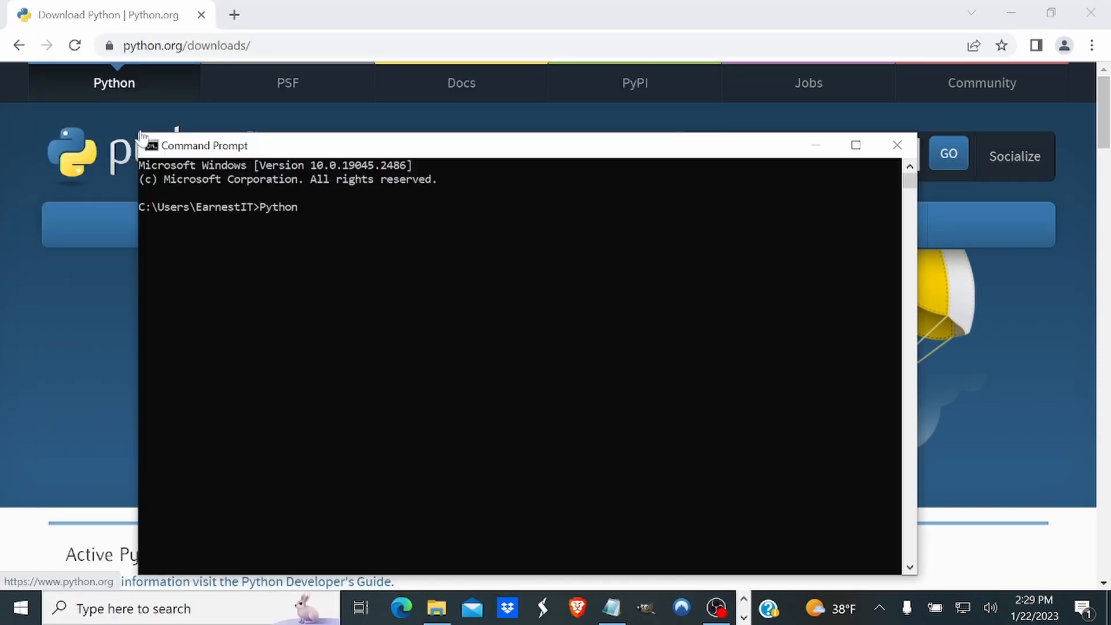
pyautogui.write(' --version')
pyautogui.press('Return')
pyautogui.click(231, 223)
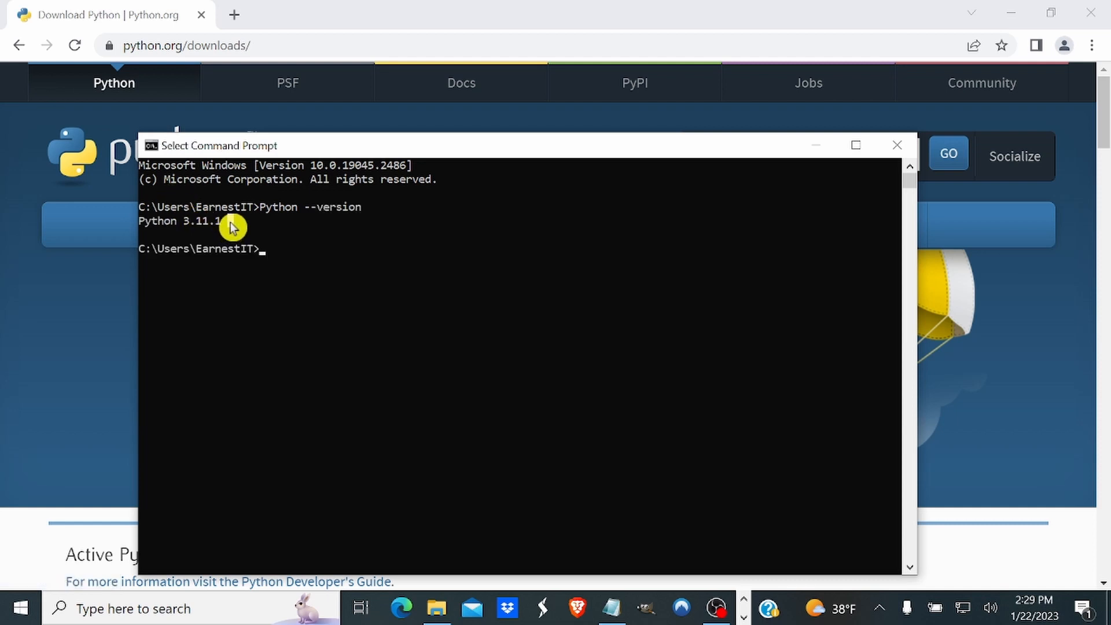
pyautogui.moveTo(230, 223); pyautogui.dragTo(129, 220)
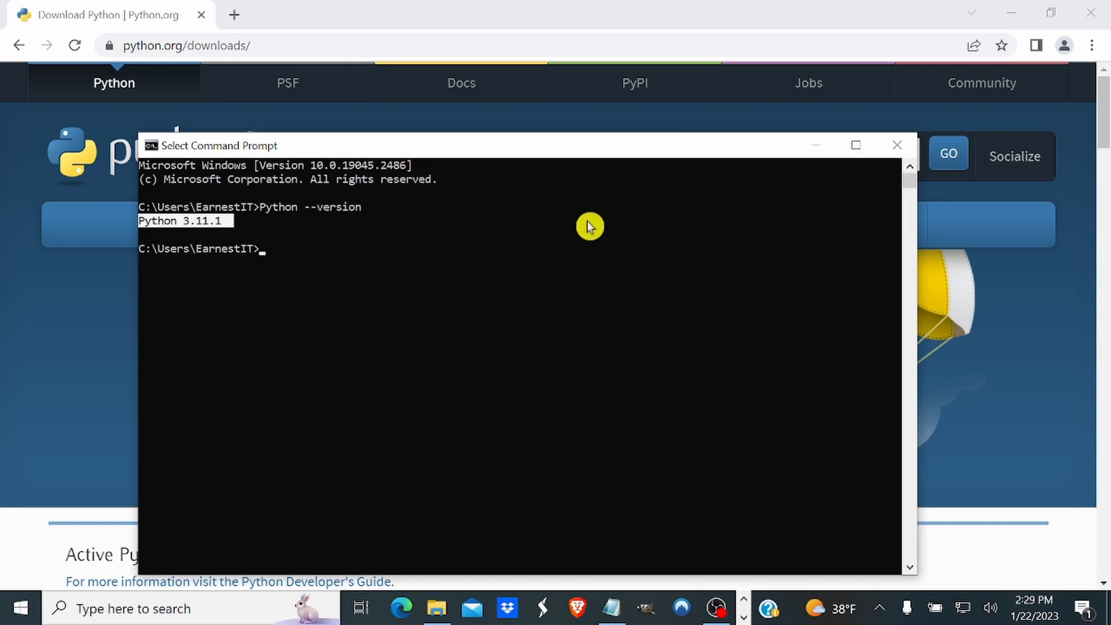
# Clear the Command Prompt screen with the Cls command.
pyautogui.write('Cl')
pyautogui.write('s')
pyautogui.press('Return')
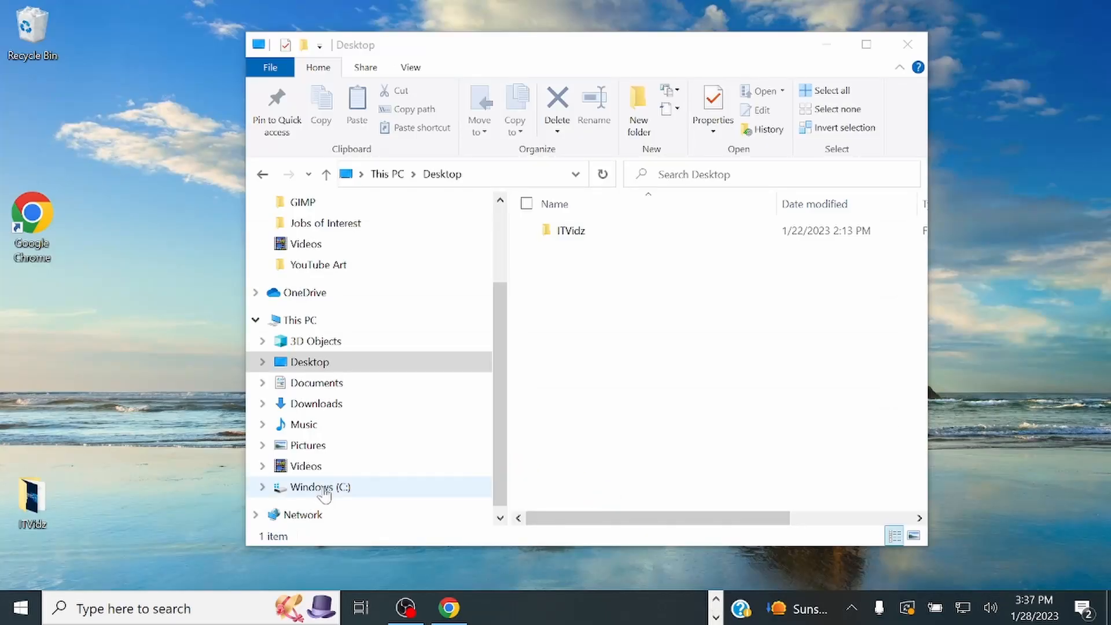
# In File Explorer, open the Python311 folder inside Python on the C: drive and copy its full path.
pyautogui.click(325, 488)
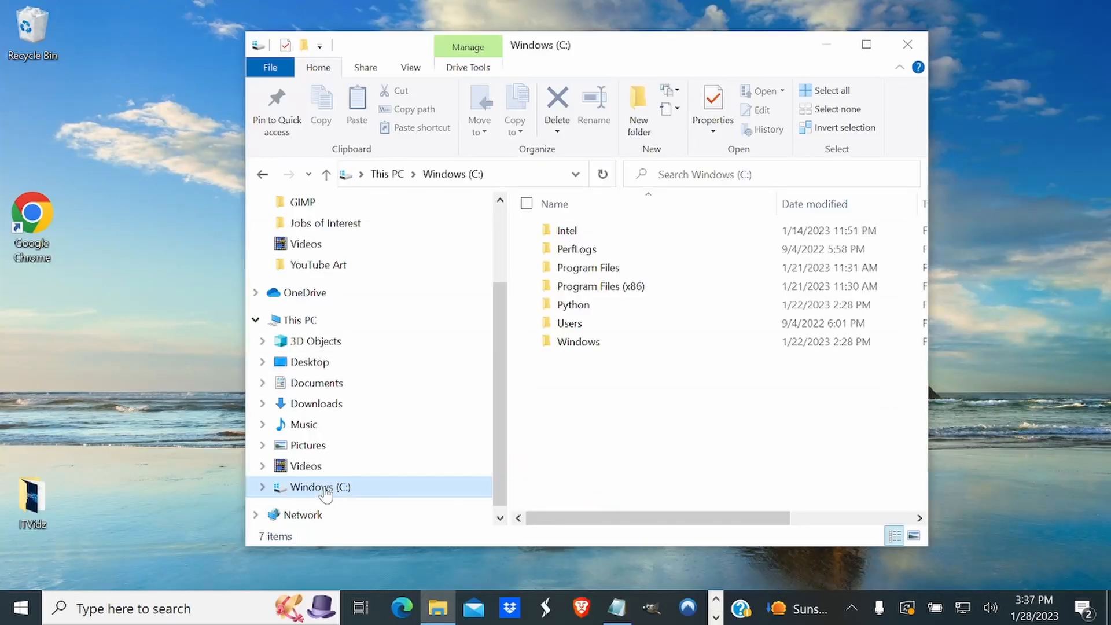
pyautogui.click(566, 313)
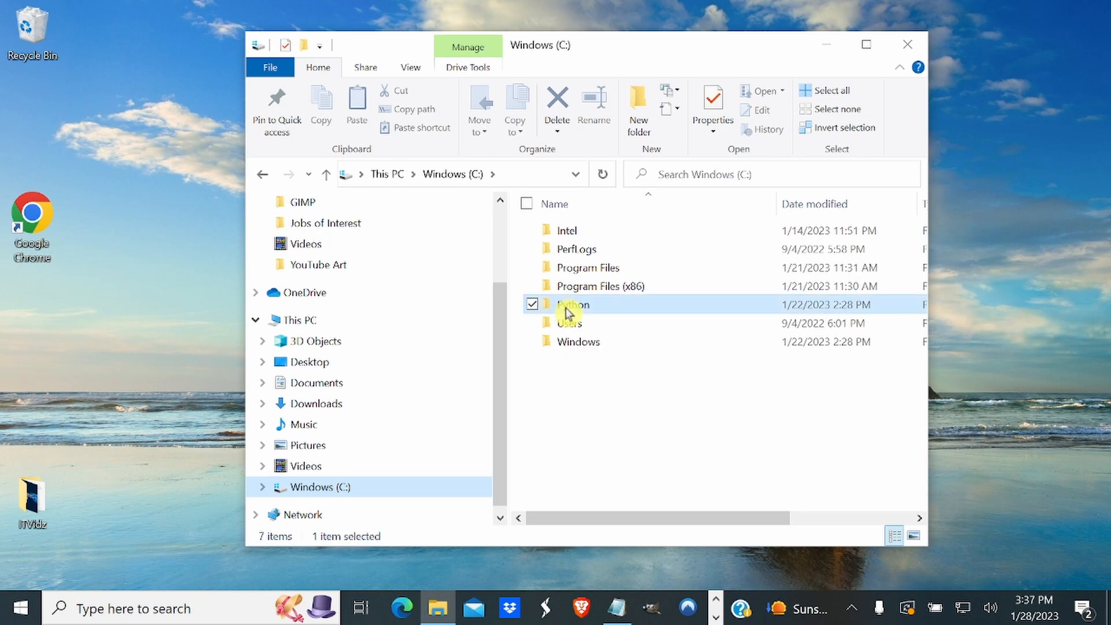
pyautogui.doubleClick(566, 310)
pyautogui.doubleClick(569, 234)
pyautogui.click(521, 175)
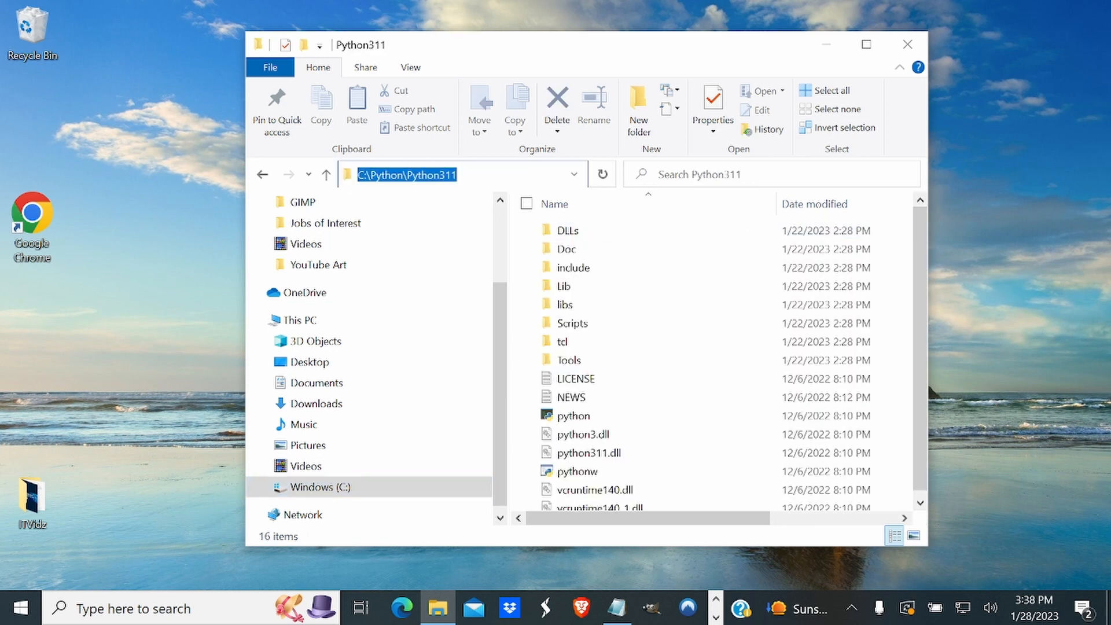
pyautogui.rightClick(435, 175)
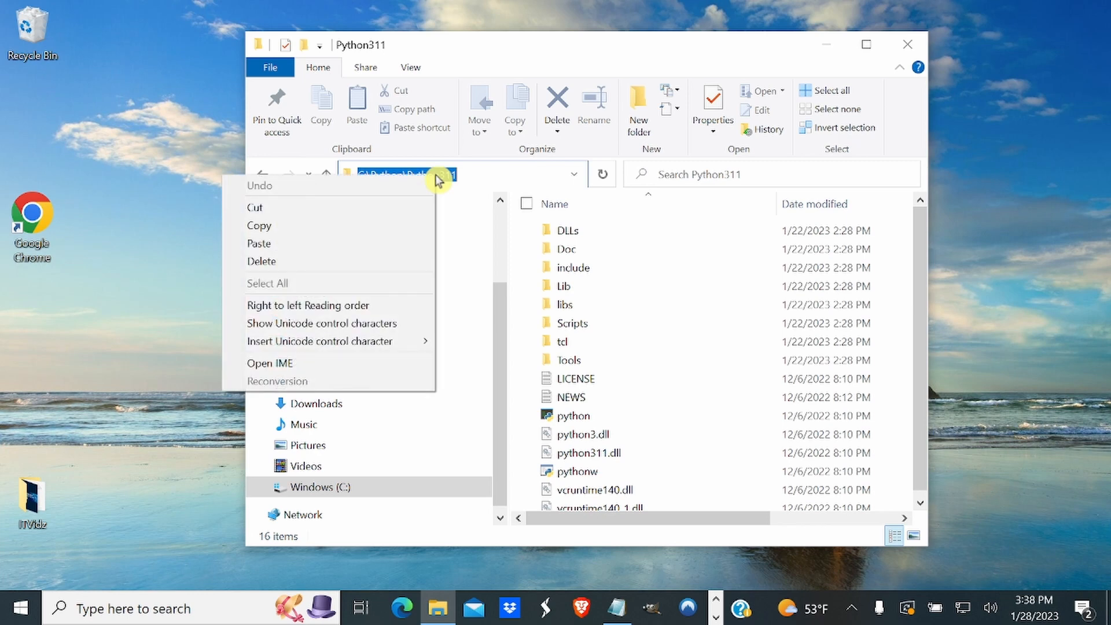
pyautogui.click(363, 226)
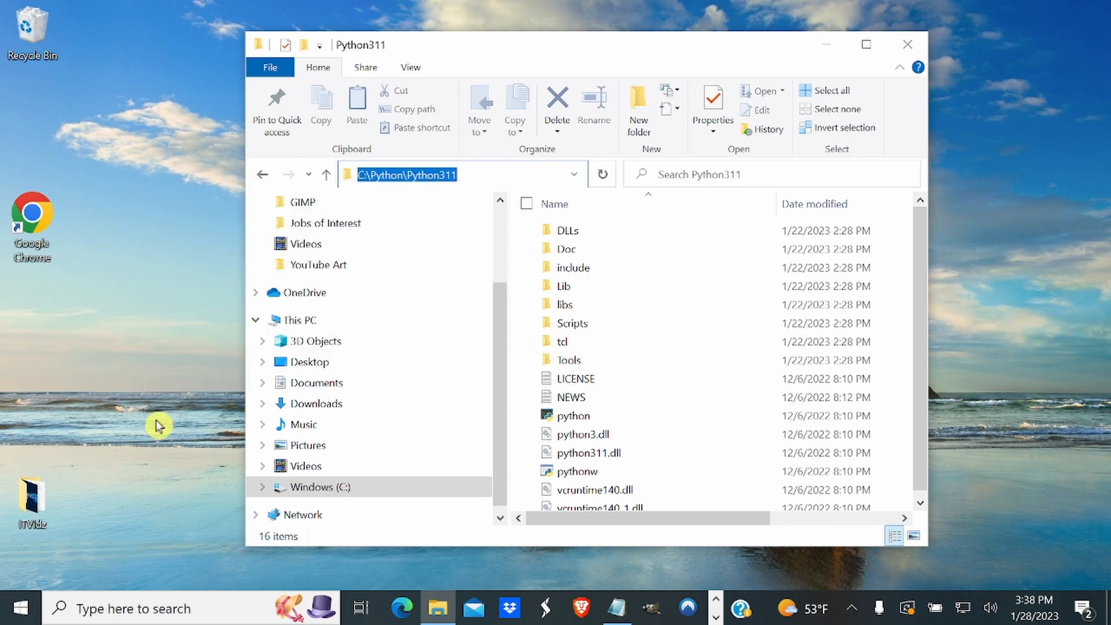
# Search Windows for the environment variables setting and open the Environment Variables dialog from System Properties.
pyautogui.click(135, 612)
pyautogui.write('enr')
pyautogui.press('BackSpace')
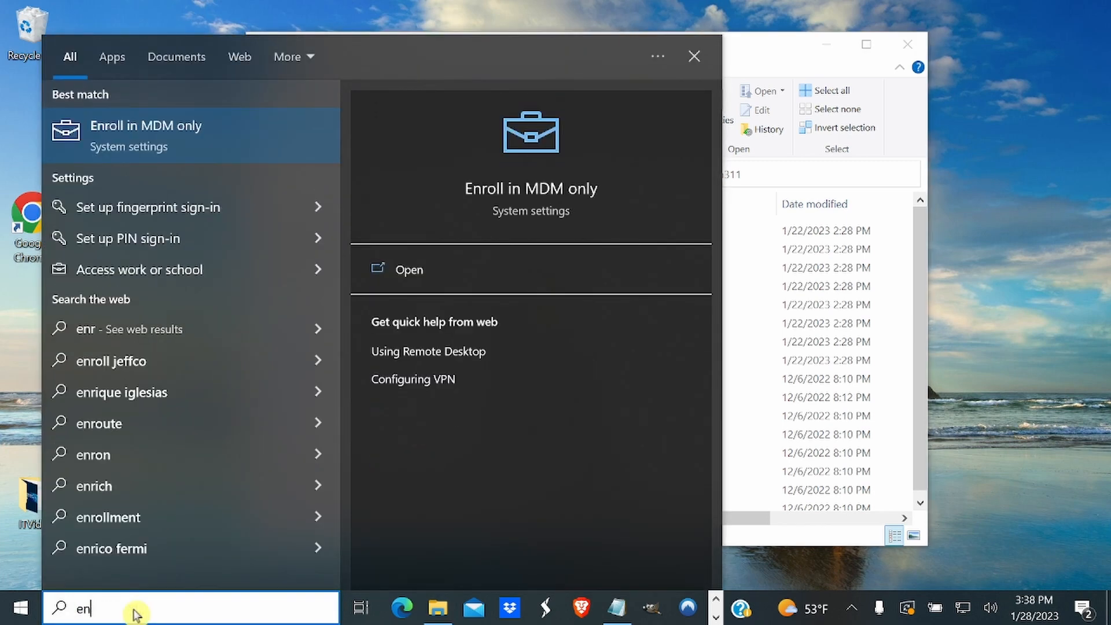
pyautogui.write('vi')
pyautogui.click(176, 158)
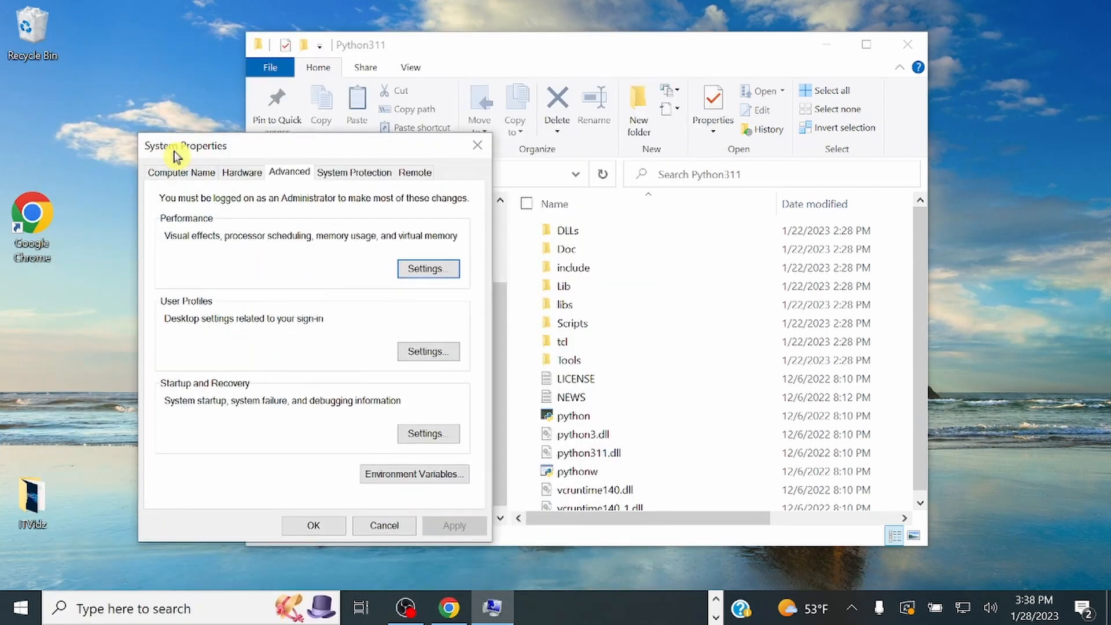
pyautogui.click(401, 479)
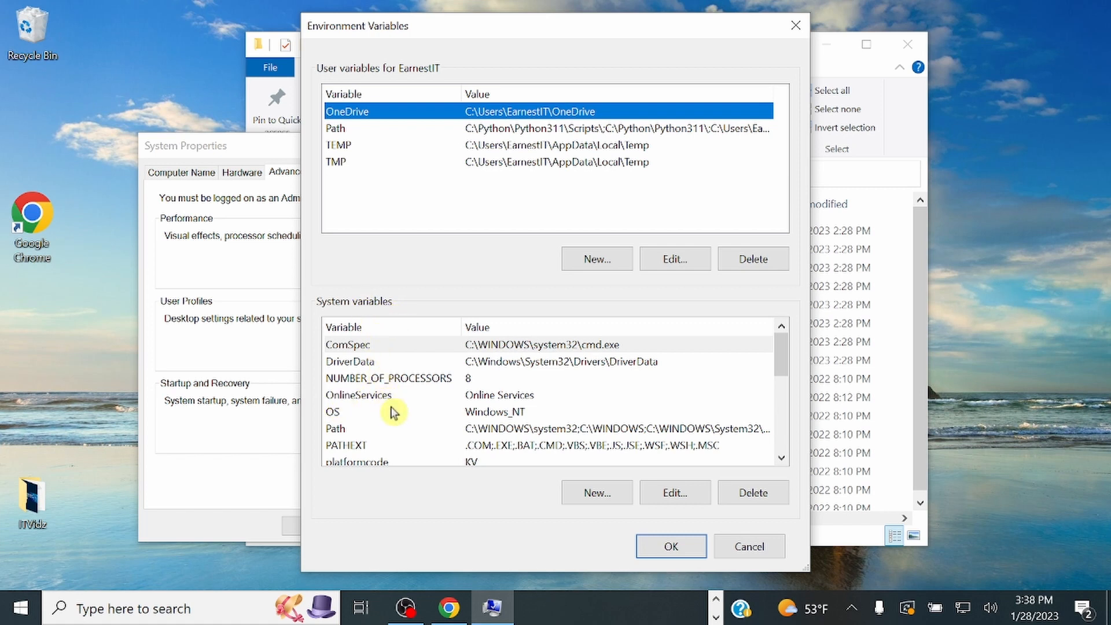
# Add the copied path C:\Python\Python311 as a new entry in the system Path variable and confirm the changes.
pyautogui.click(340, 431)
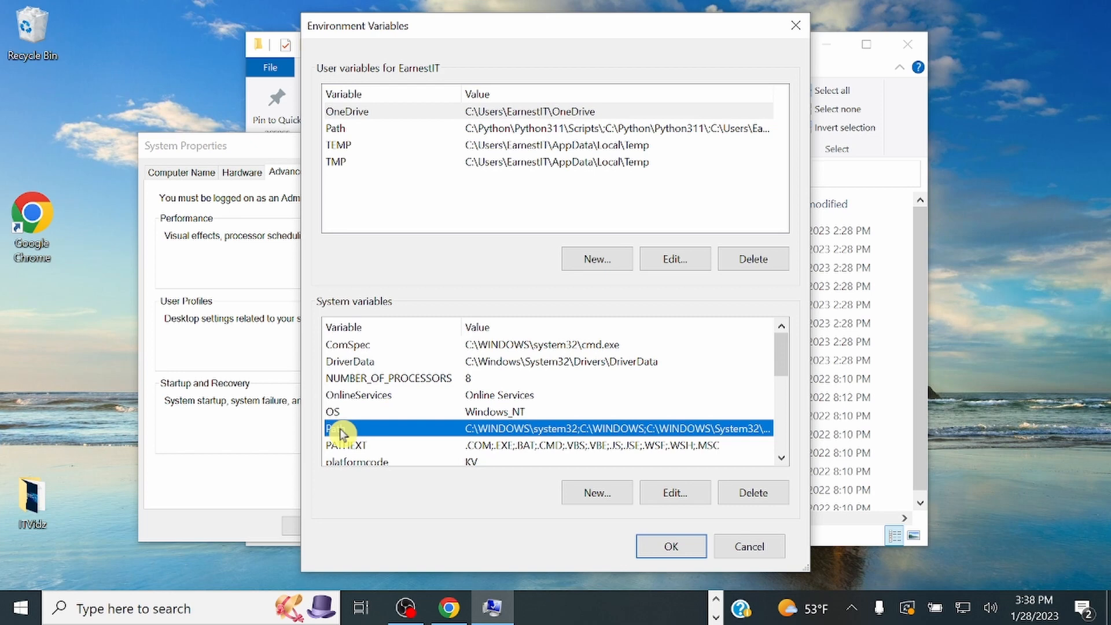
pyautogui.click(678, 499)
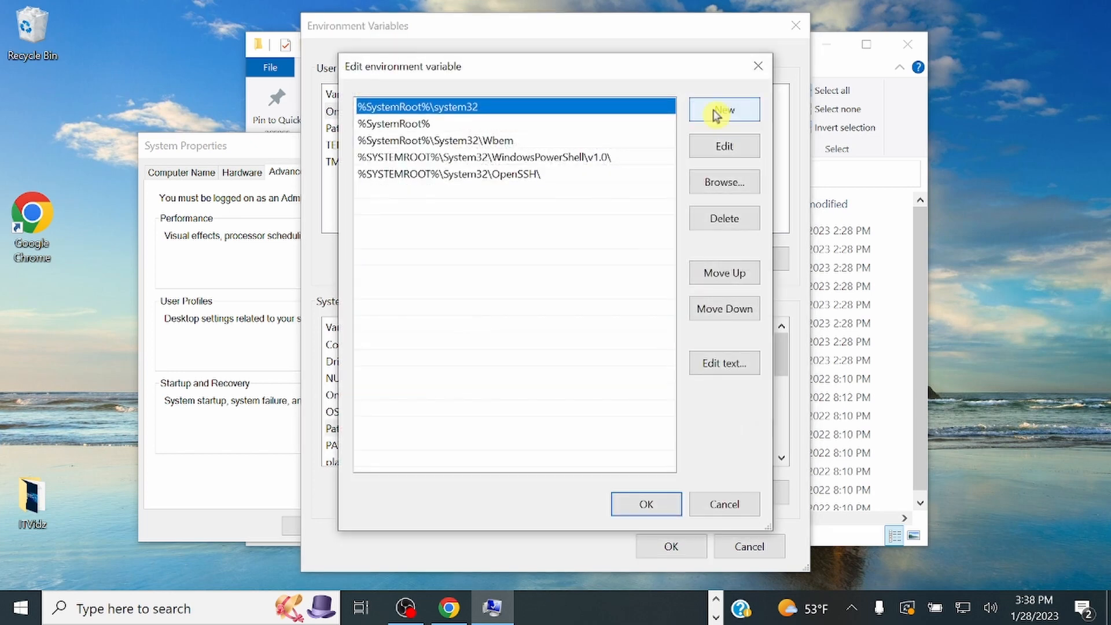
pyautogui.click(717, 115)
pyautogui.hotkey('ctrl', 'v')
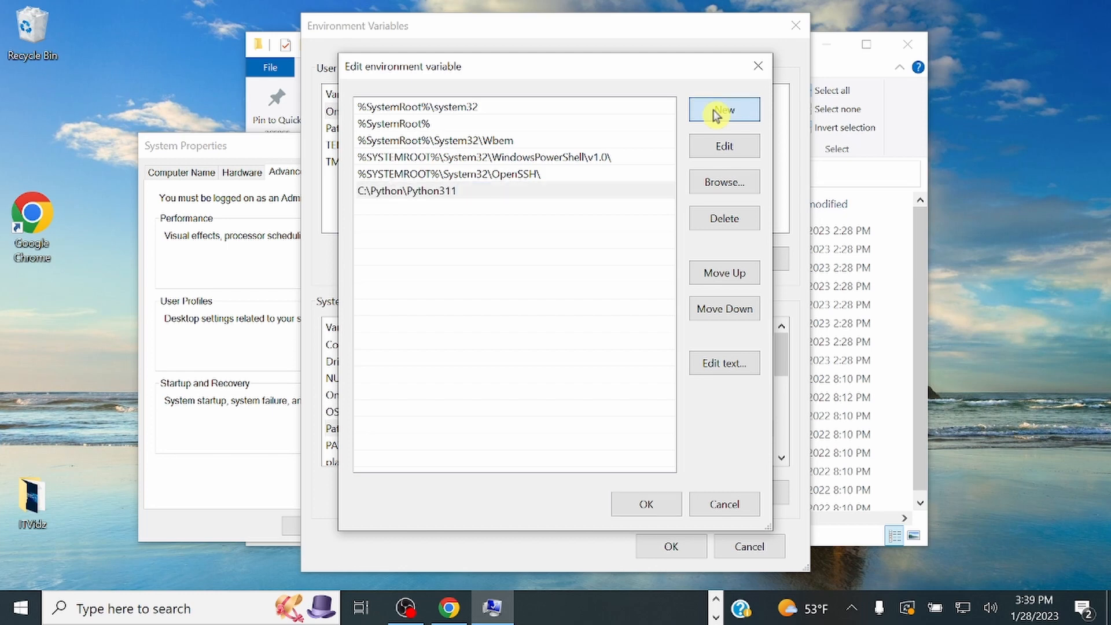
pyautogui.click(715, 112)
pyautogui.click(634, 503)
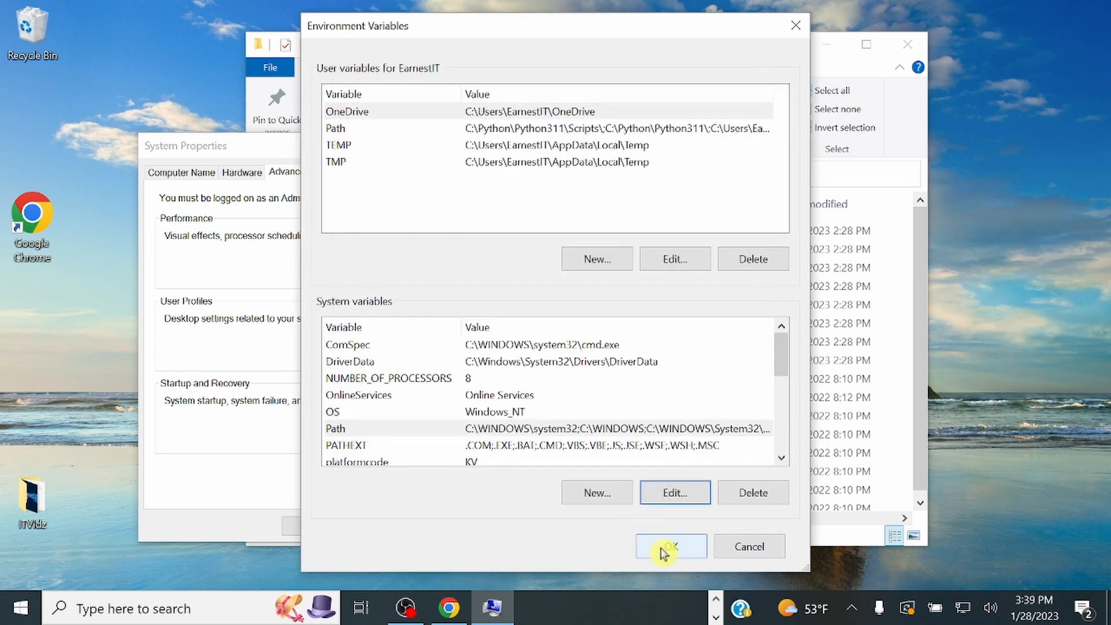
pyautogui.click(662, 549)
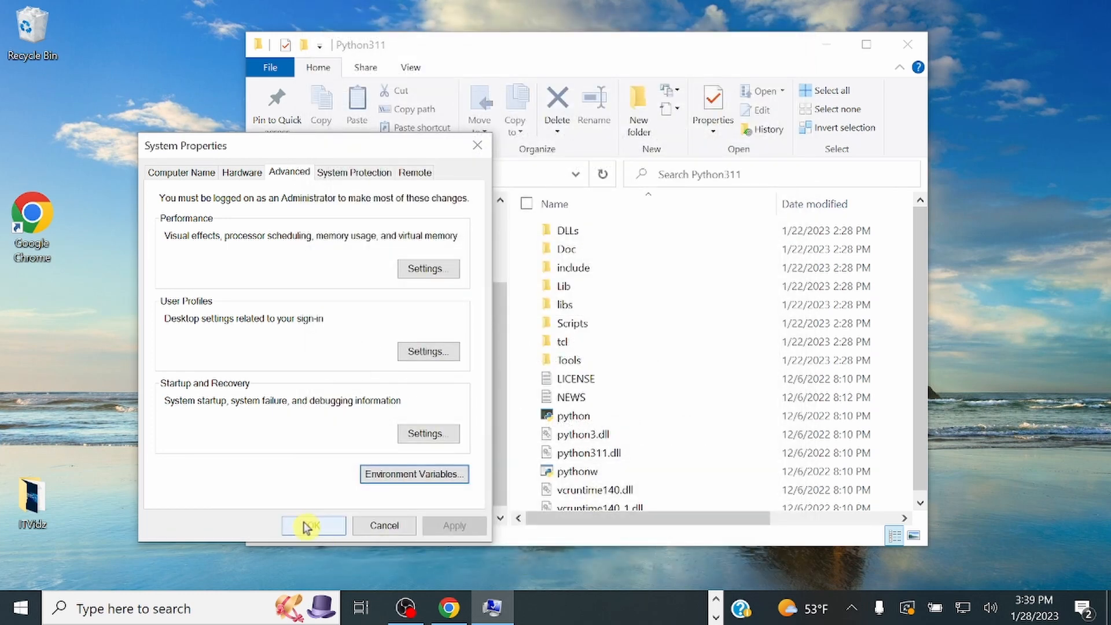
# Confirm and close the System Properties dialog.
pyautogui.click(308, 526)
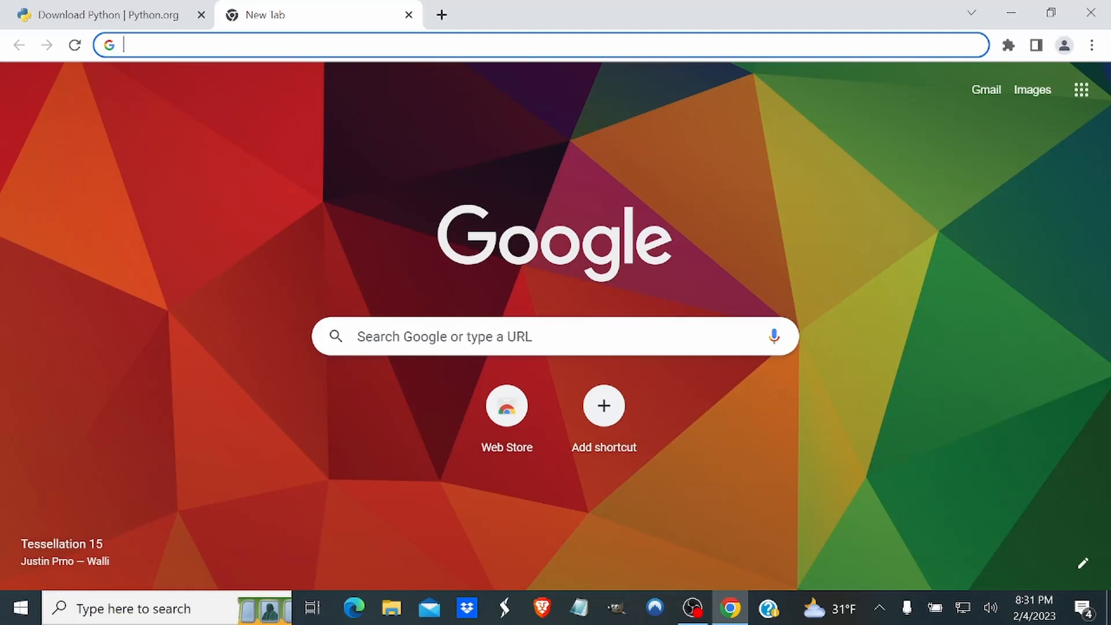
# In Chrome, download the Windows version of Visual Studio Code from code.visualstudio.com/download and run the downloaded installer.
pyautogui.write('co')
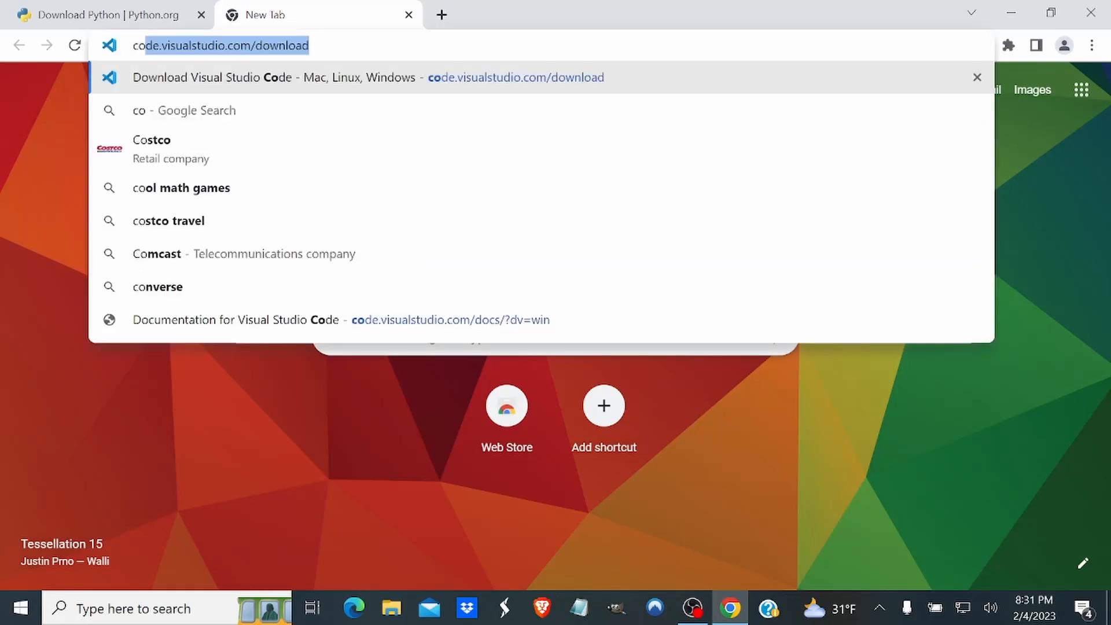
pyautogui.press('Return')
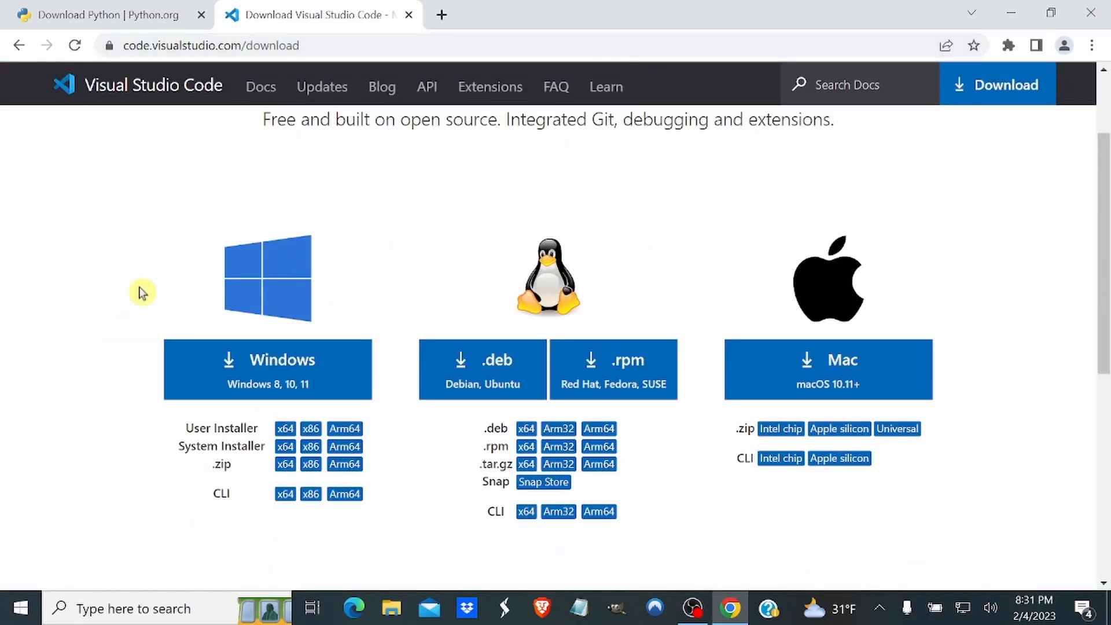
pyautogui.click(232, 379)
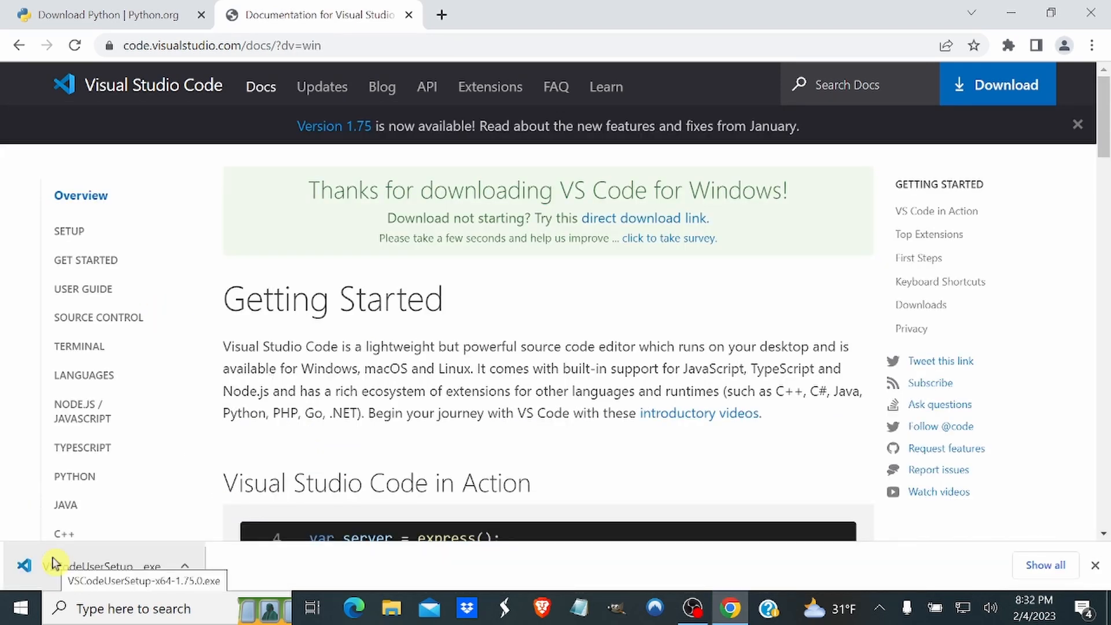
pyautogui.click(52, 563)
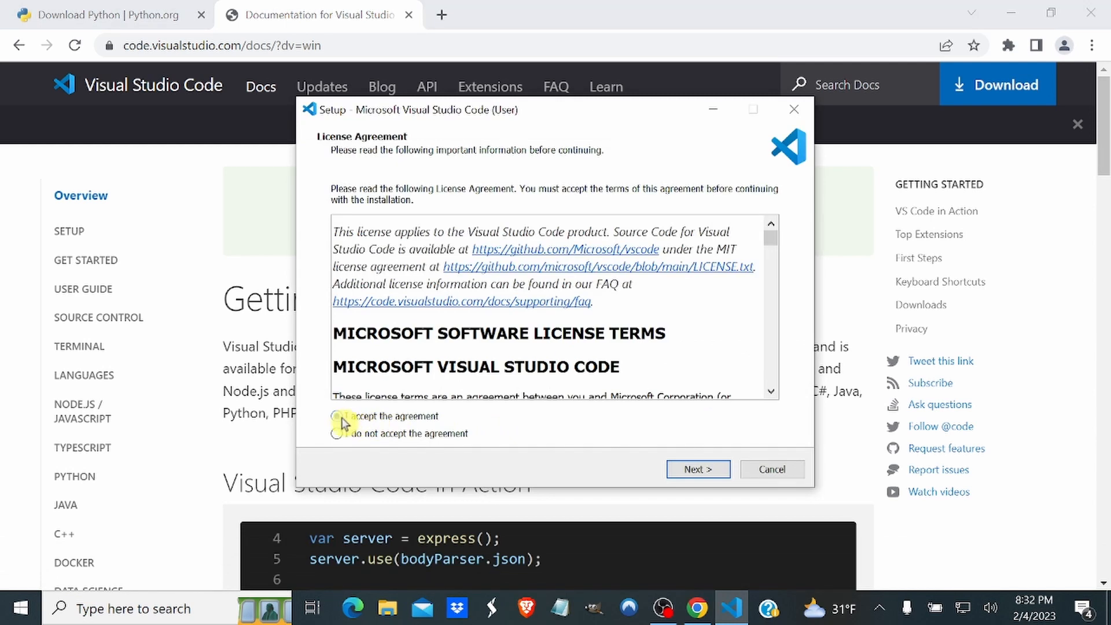
# Accept the license agreement and keep the default destination location and Start Menu folder in the Visual Studio Code setup.
pyautogui.click(337, 417)
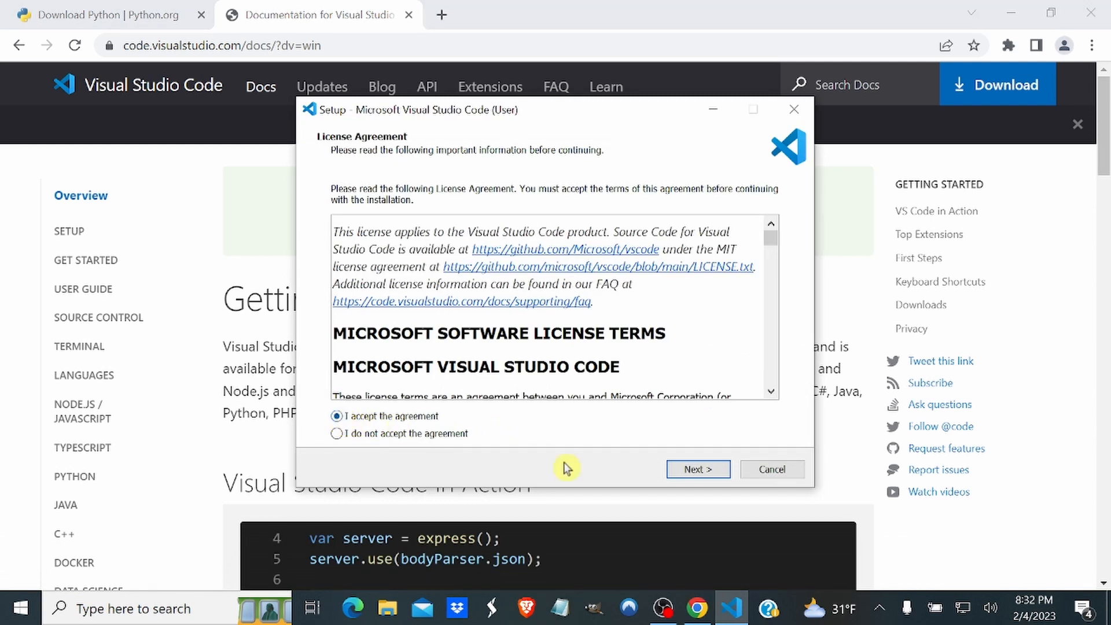
pyautogui.click(693, 475)
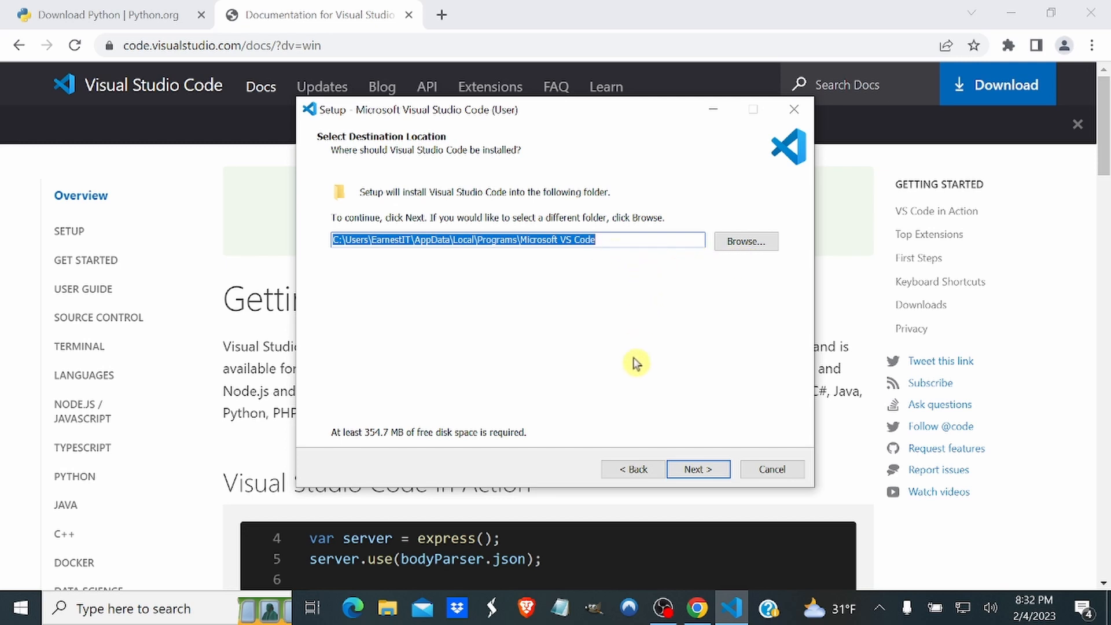
pyautogui.click(699, 471)
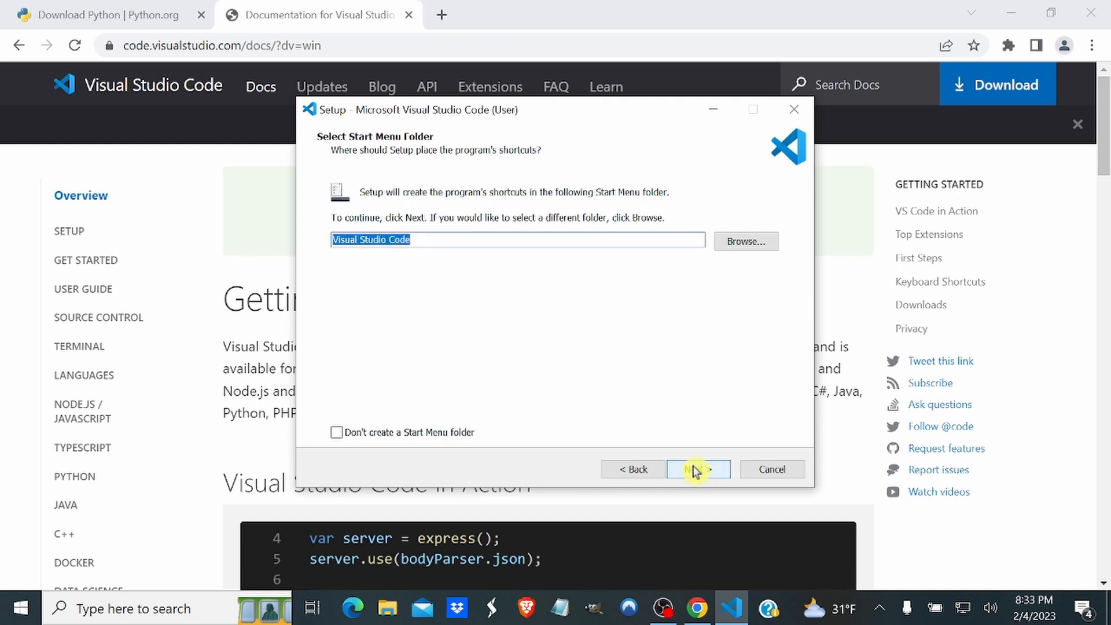
pyautogui.click(696, 472)
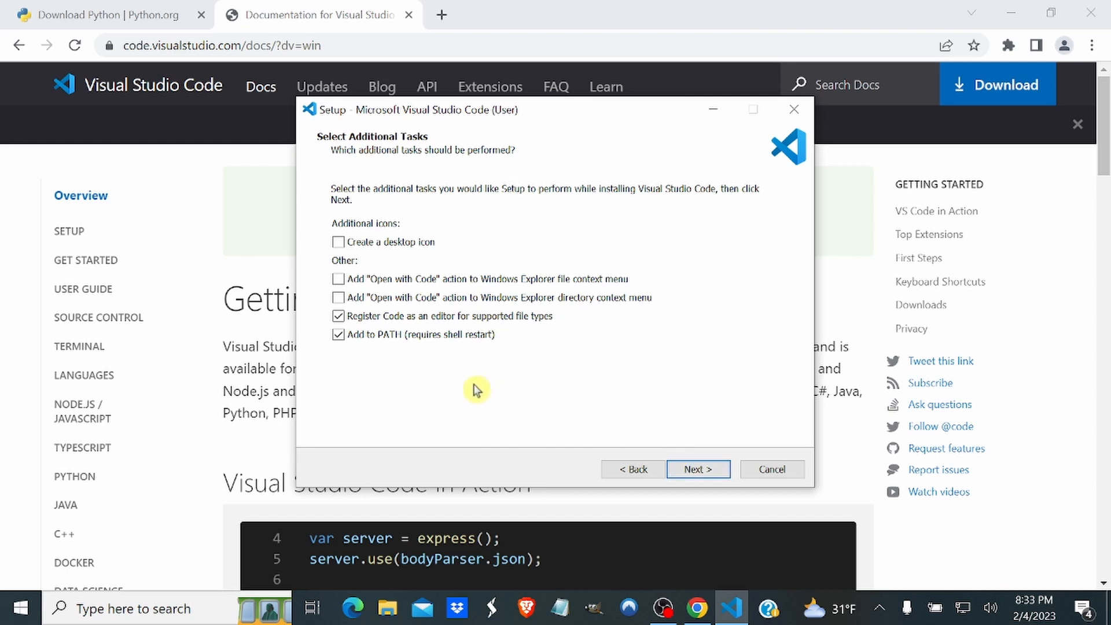
# Enable the option to create a desktop icon and install Visual Studio Code.
pyautogui.click(339, 245)
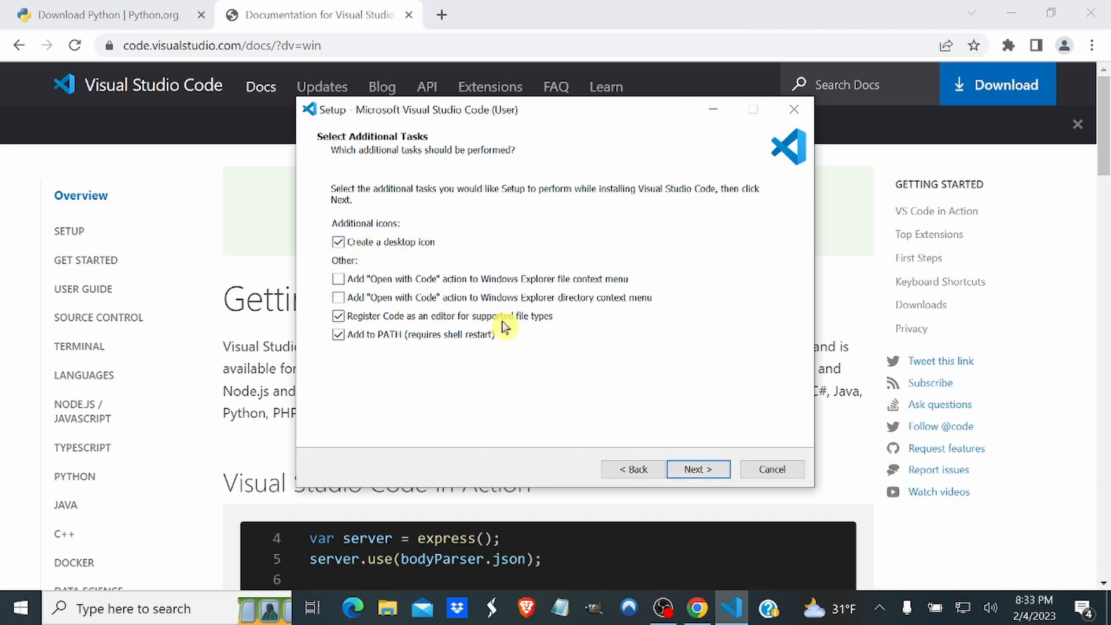
pyautogui.click(693, 470)
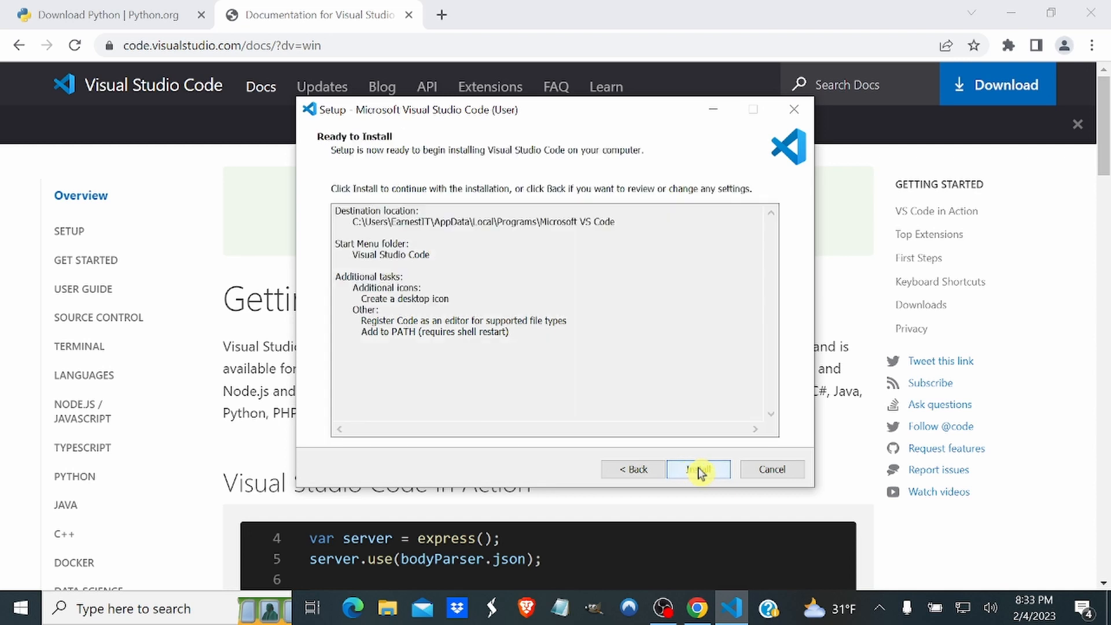
pyautogui.click(701, 470)
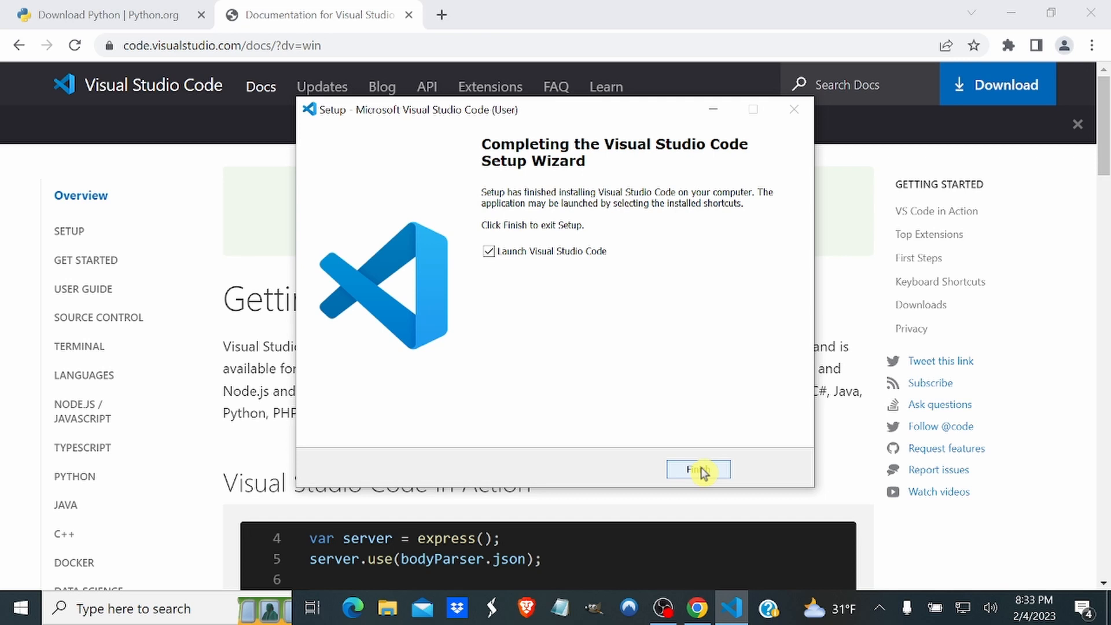
# Finish the setup with Visual Studio Code launching, and close the Welcome page in the maximized window.
pyautogui.click(701, 469)
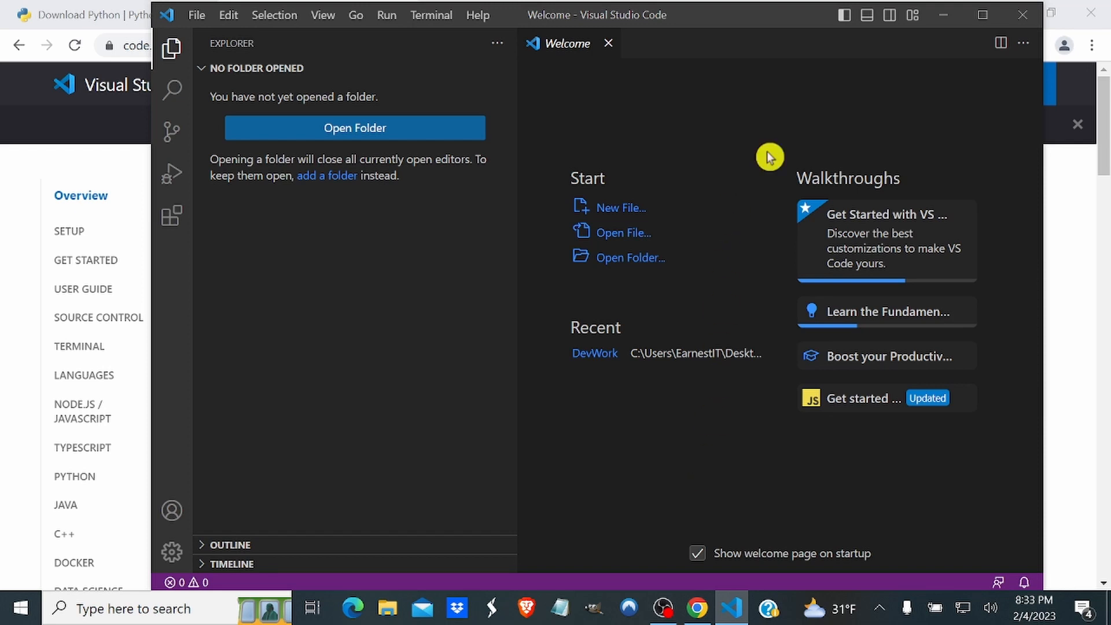
pyautogui.click(982, 14)
pyautogui.click(459, 40)
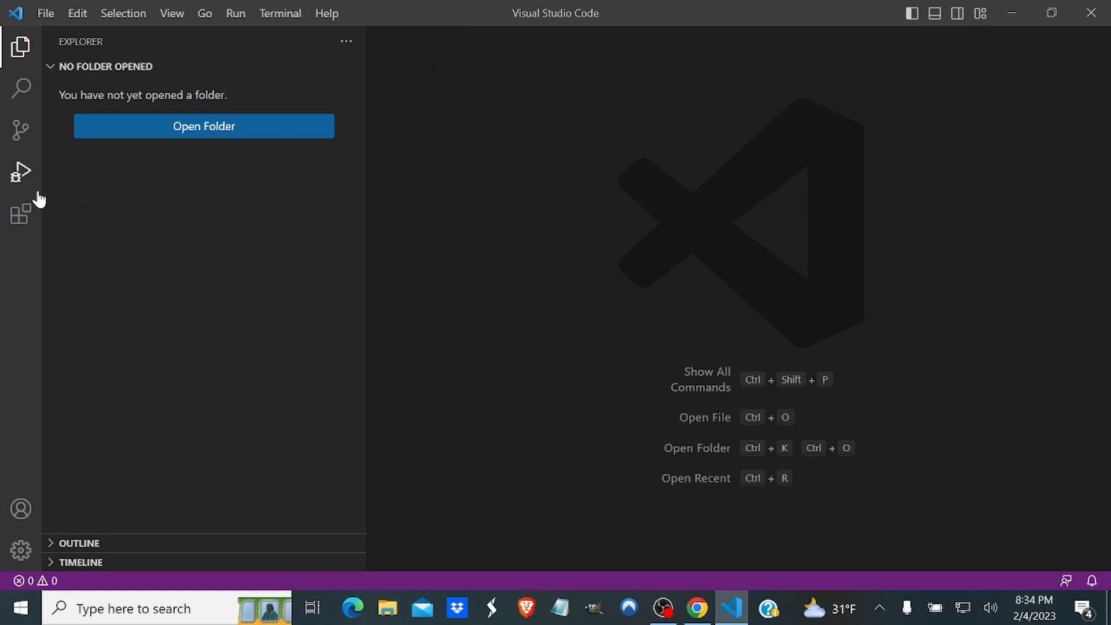
# Search the extensions marketplace for python and install the Python extension by Microsoft.
pyautogui.click(22, 214)
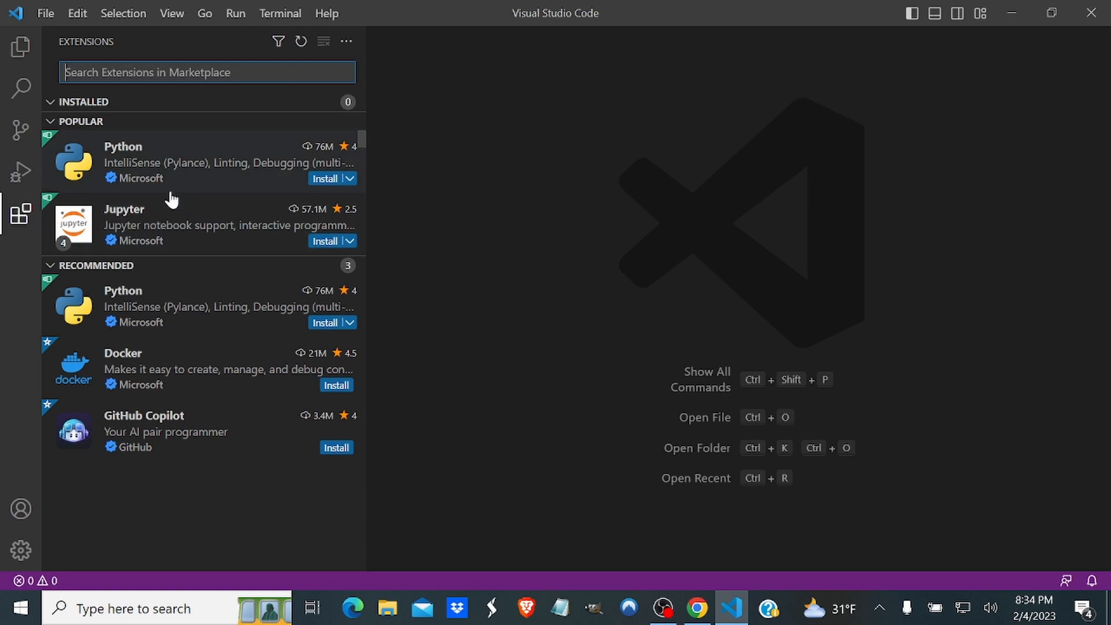
pyautogui.moveTo(165, 298)
pyautogui.write('p')
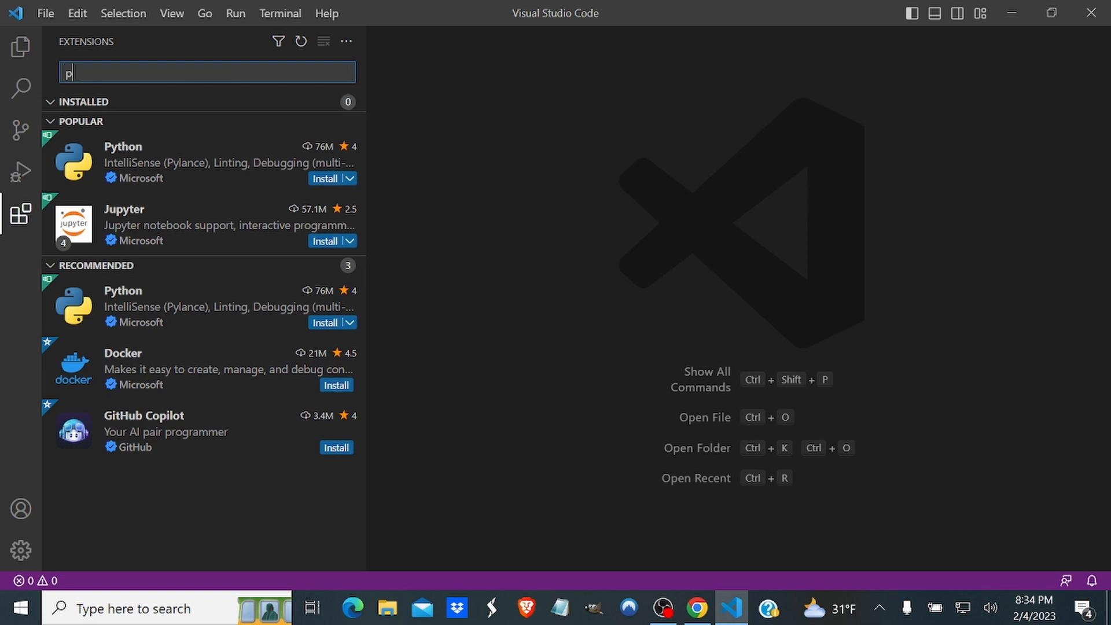
pyautogui.write('ython')
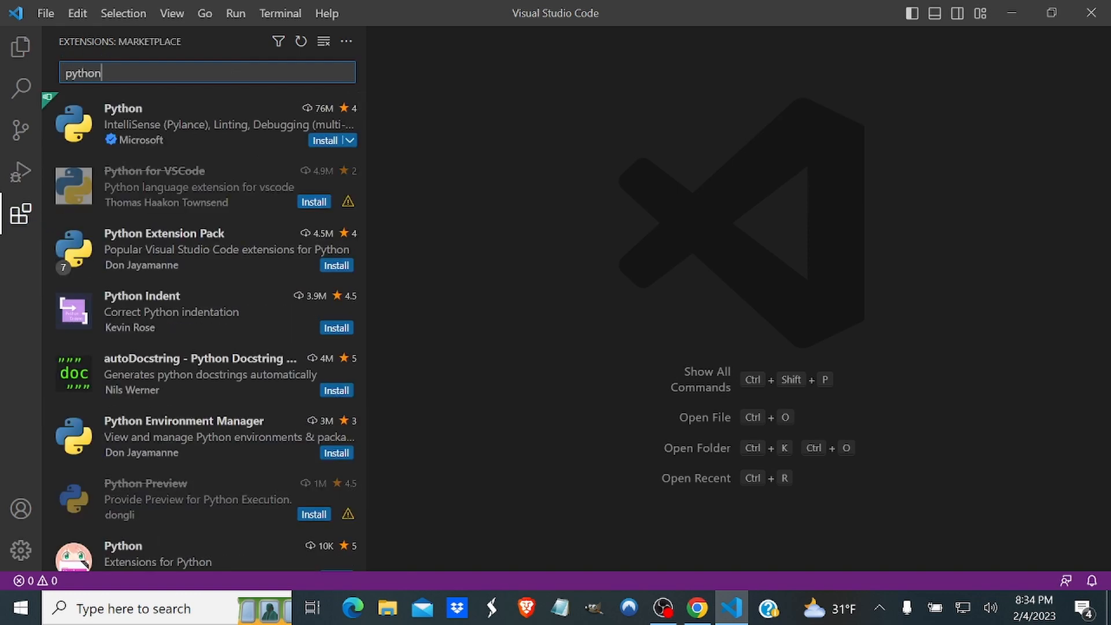
pyautogui.moveTo(218, 134)
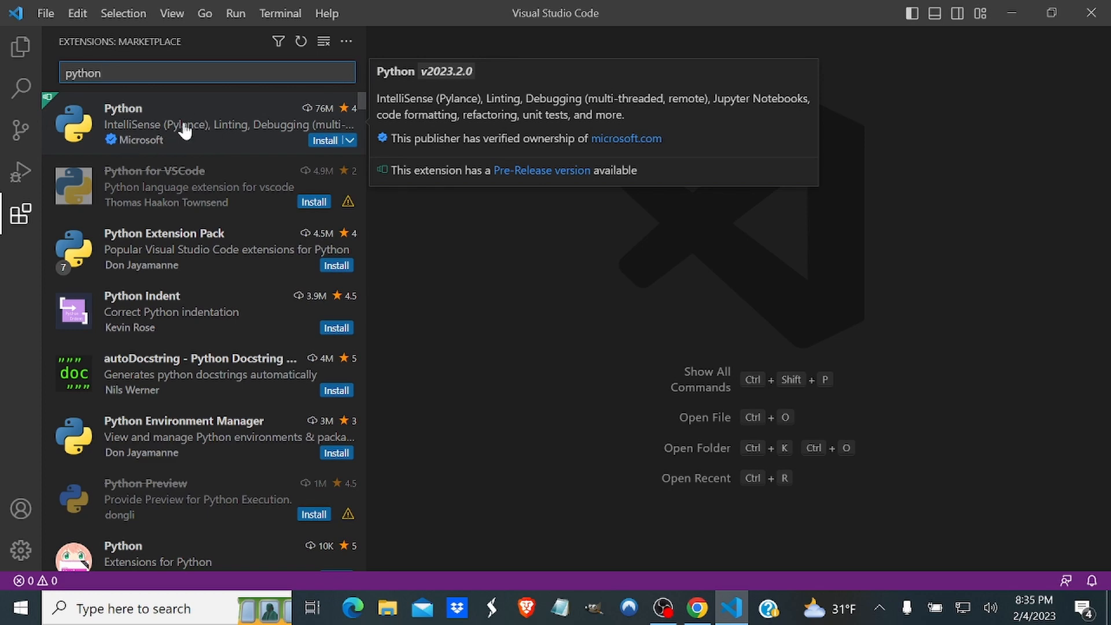
pyautogui.click(324, 115)
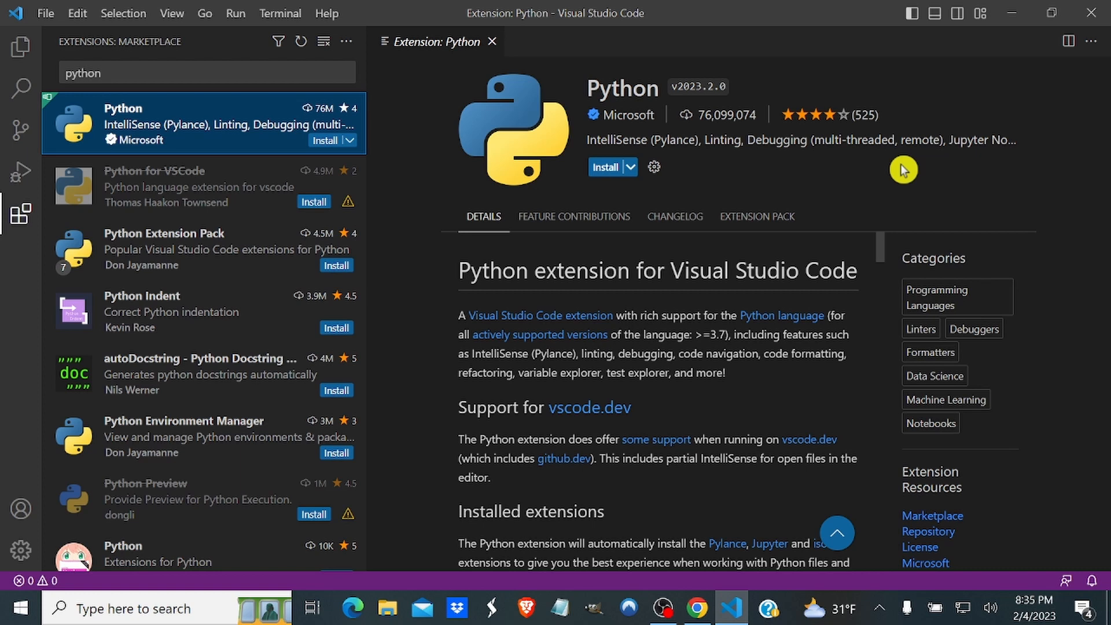
pyautogui.click(602, 168)
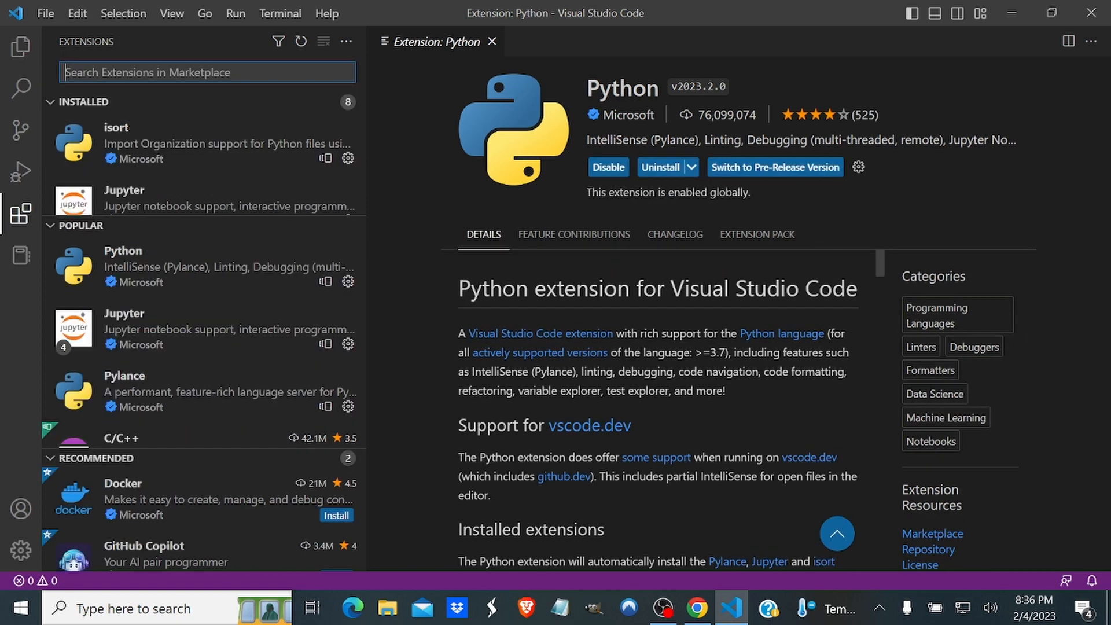
# Search the marketplace for code runner, install the Code Runner extension and close its details page.
pyautogui.write('code runn')
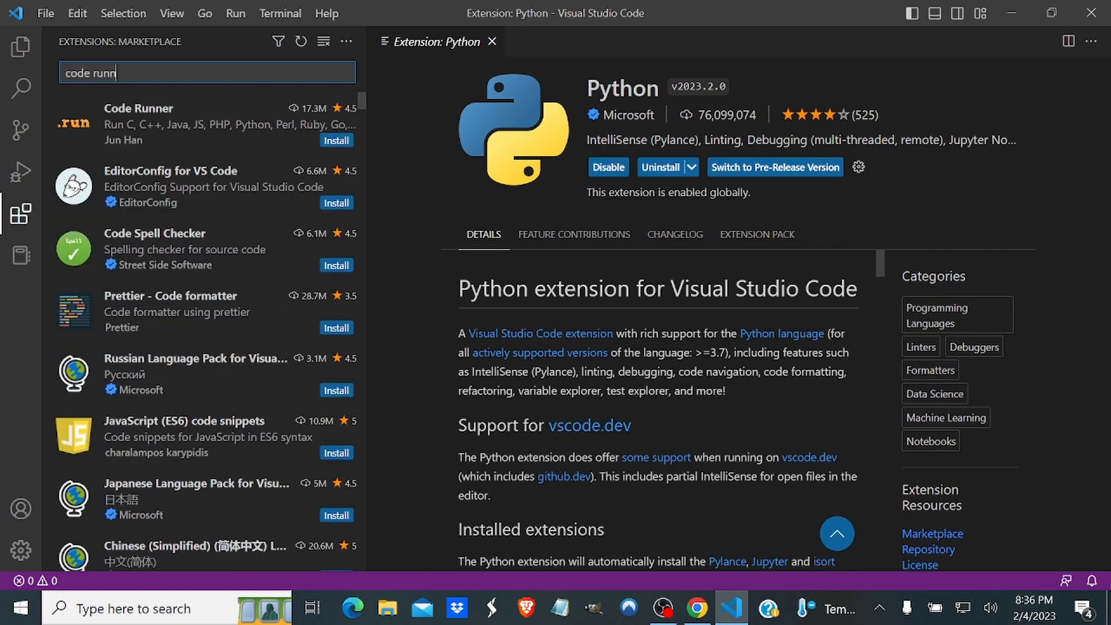
pyautogui.write('er')
pyautogui.click(203, 123)
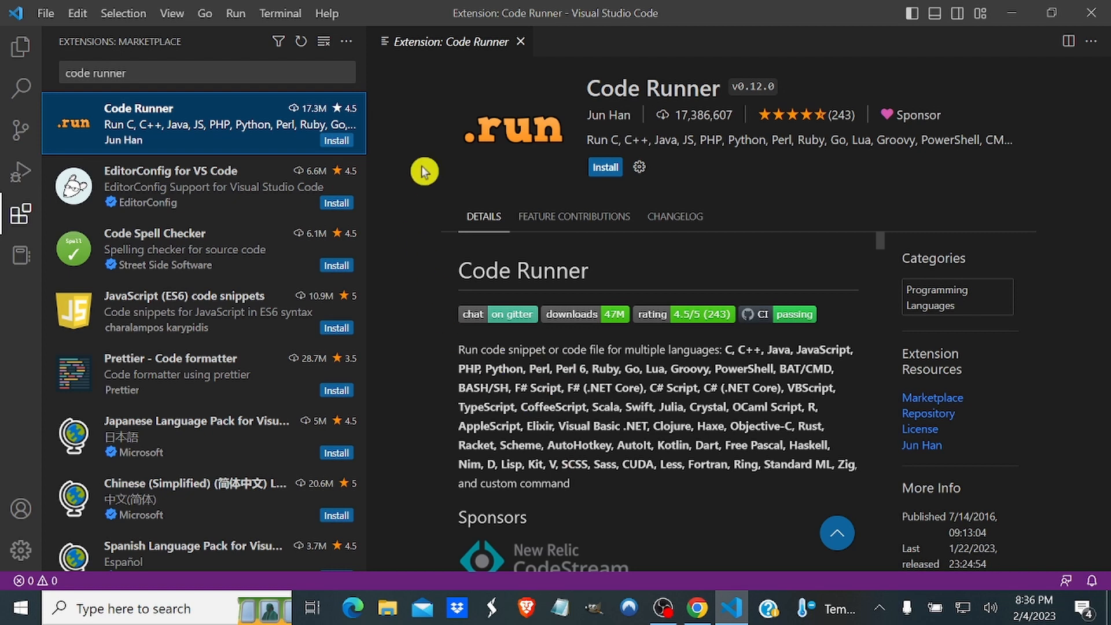
pyautogui.click(604, 167)
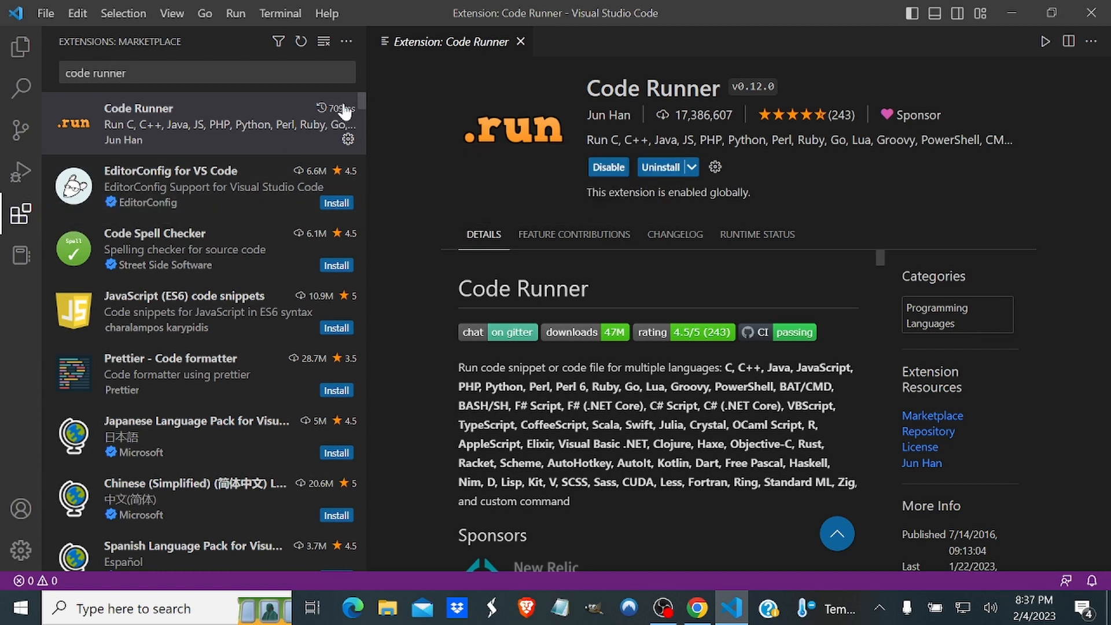
pyautogui.click(521, 41)
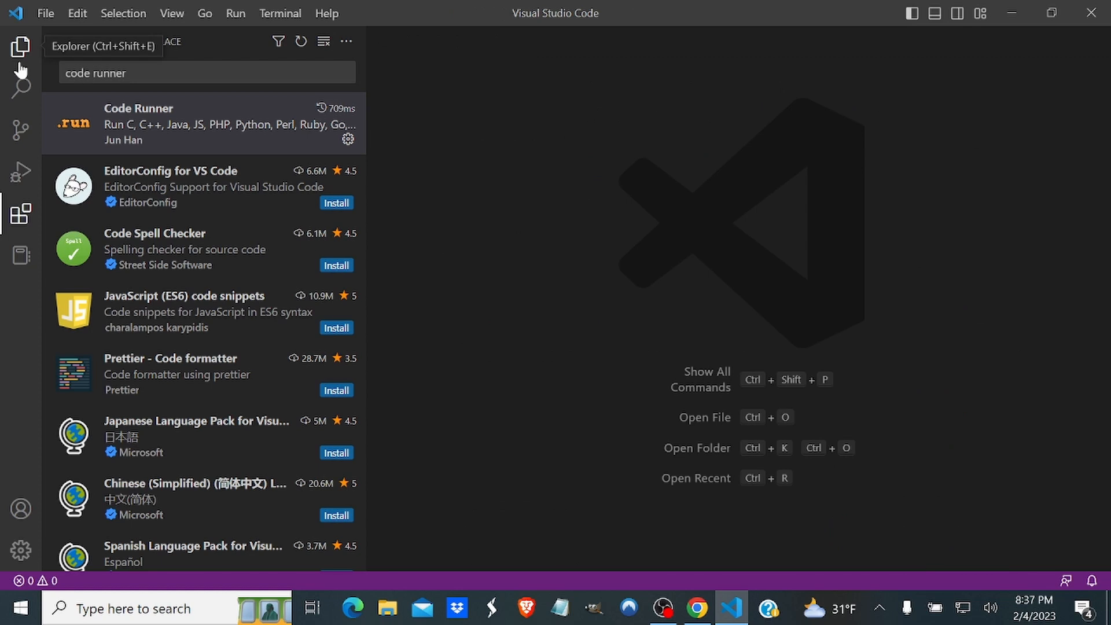
# In File Explorer, create a new folder named DevWork on the Desktop.
pyautogui.click(388, 609)
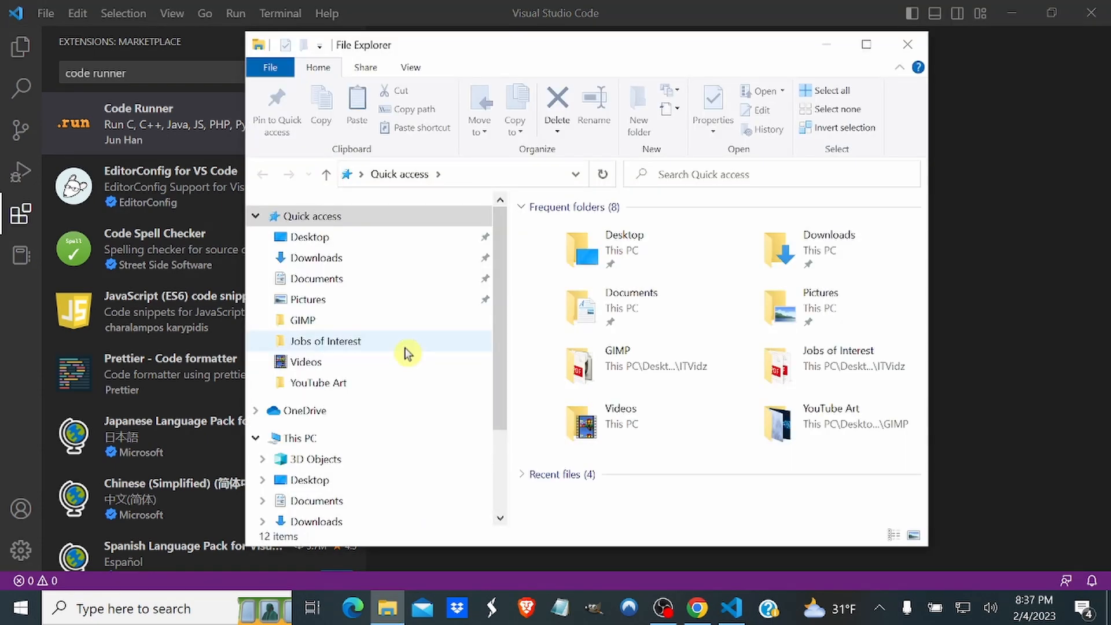
pyautogui.scroll(-1, 335, 439)
pyautogui.click(289, 403)
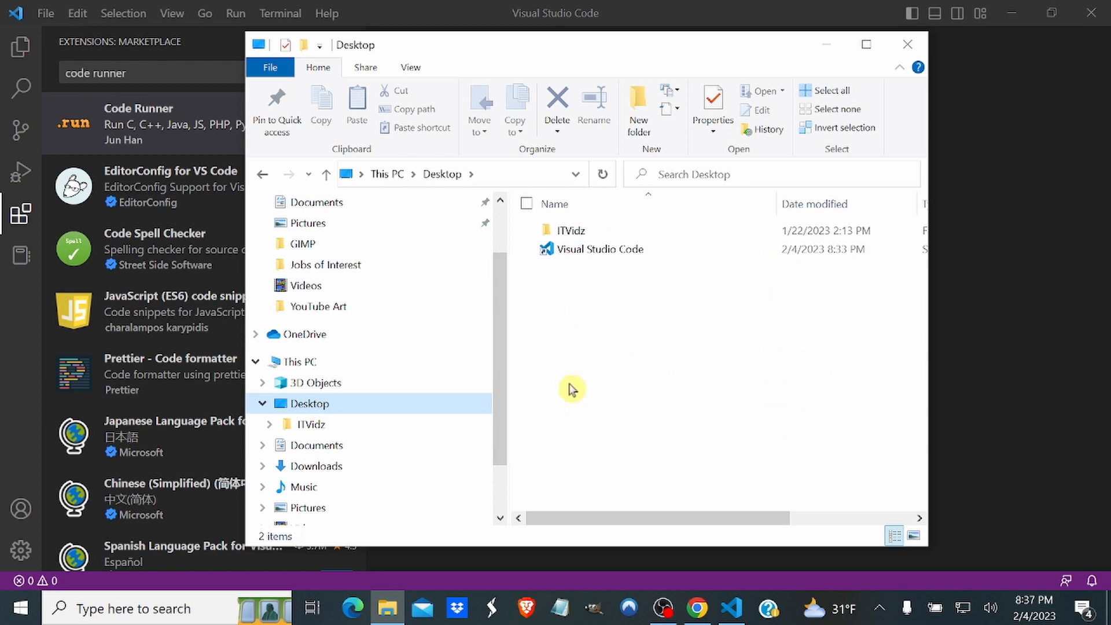
pyautogui.click(640, 122)
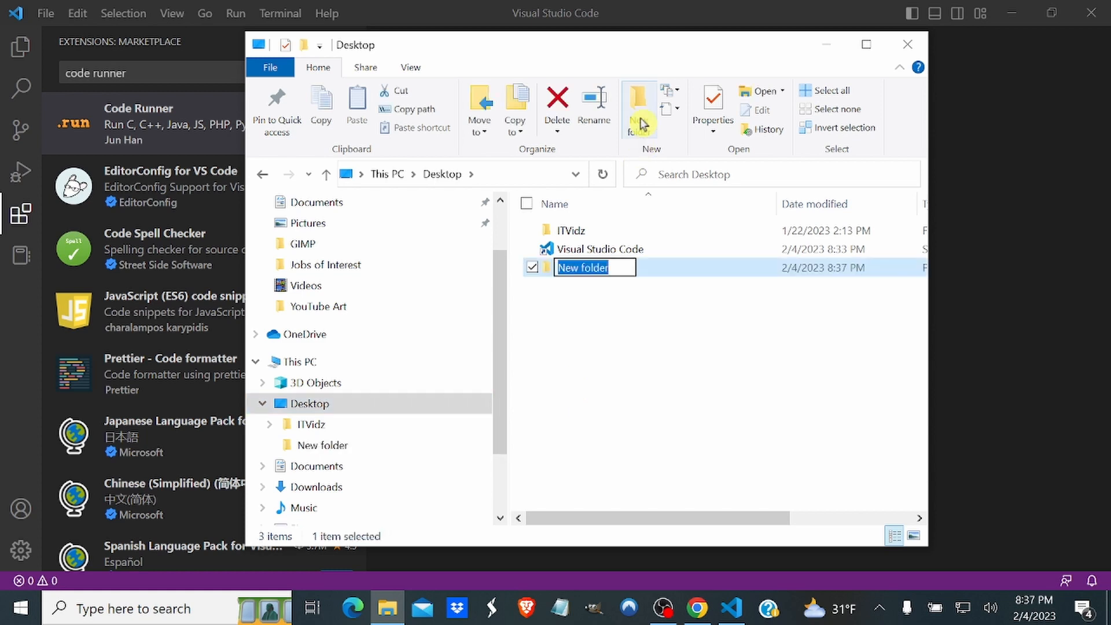
pyautogui.write('DevW')
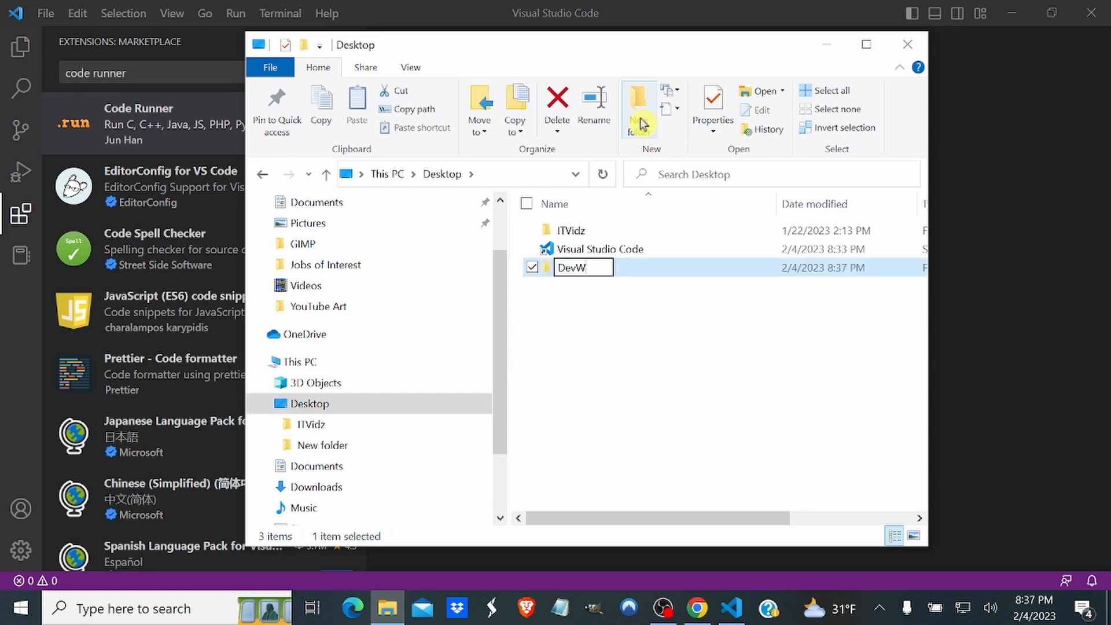
pyautogui.write('ork')
pyautogui.press('Return')
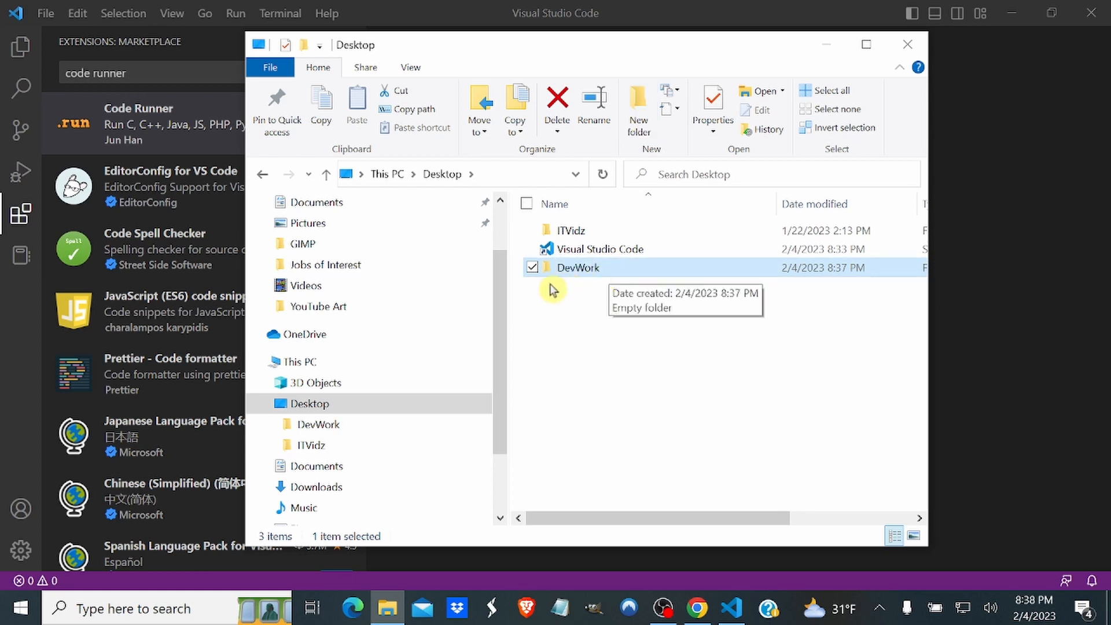
# Open the DevWork folder and create a subfolder named Project inside it.
pyautogui.doubleClick(578, 268)
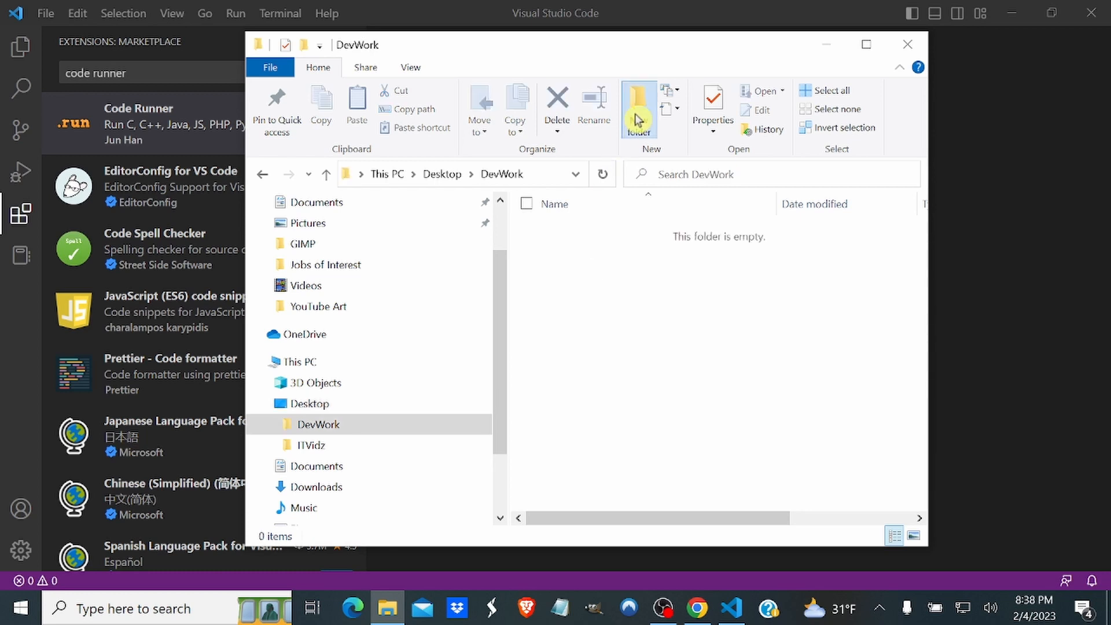
pyautogui.click(638, 113)
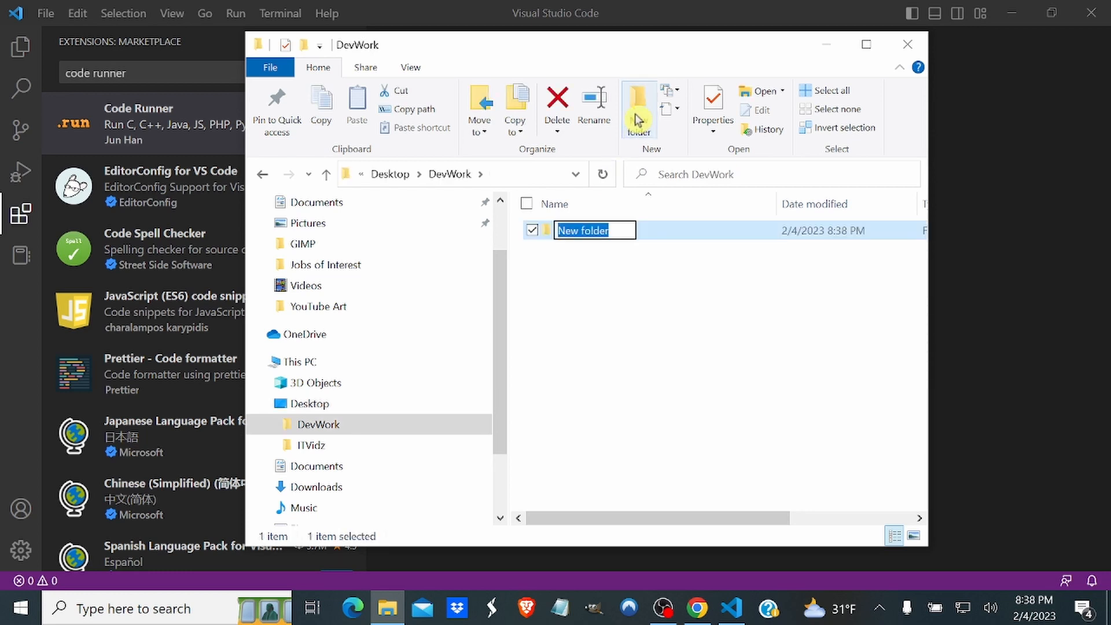
pyautogui.write('Proje')
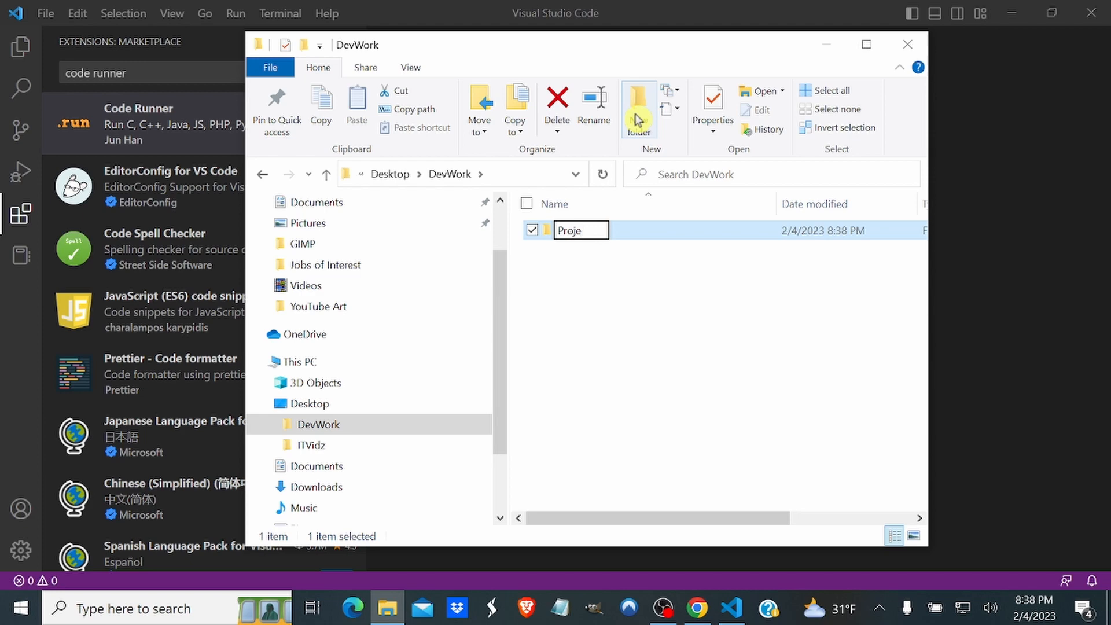
pyautogui.write('ct')
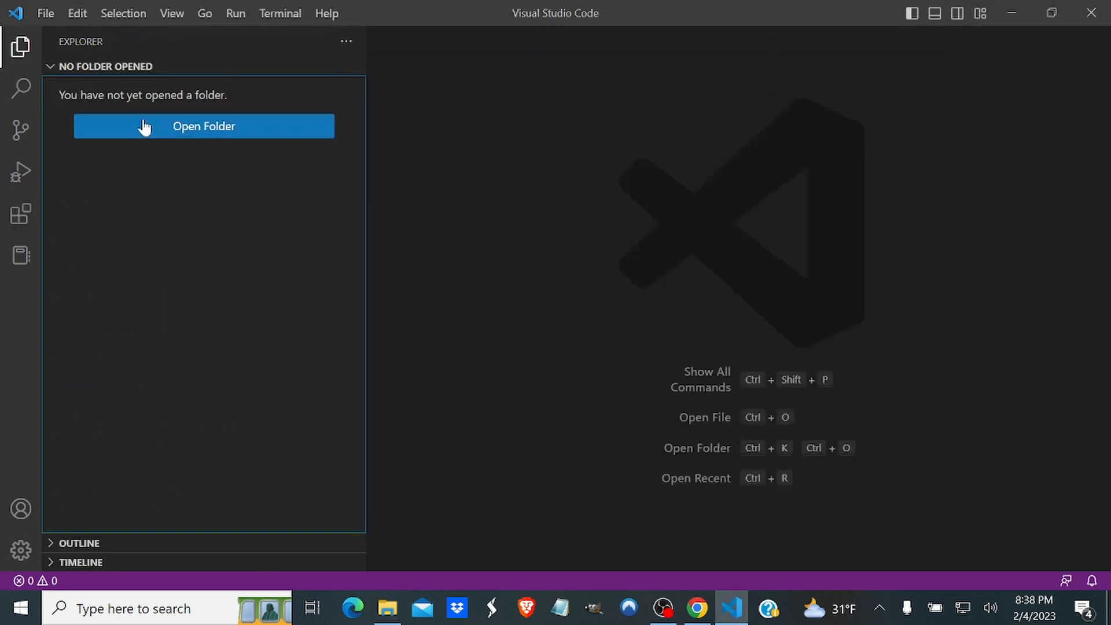
# Open the Projects folder inside DevWork on the Desktop as the working folder.
pyautogui.click(173, 128)
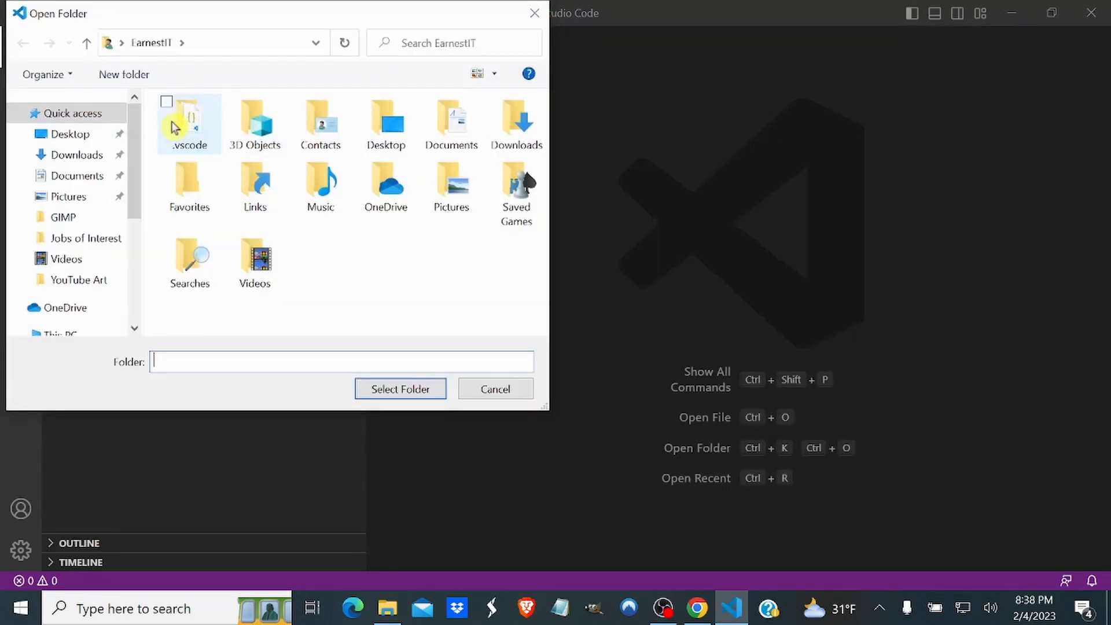
pyautogui.scroll(-1, 68, 249)
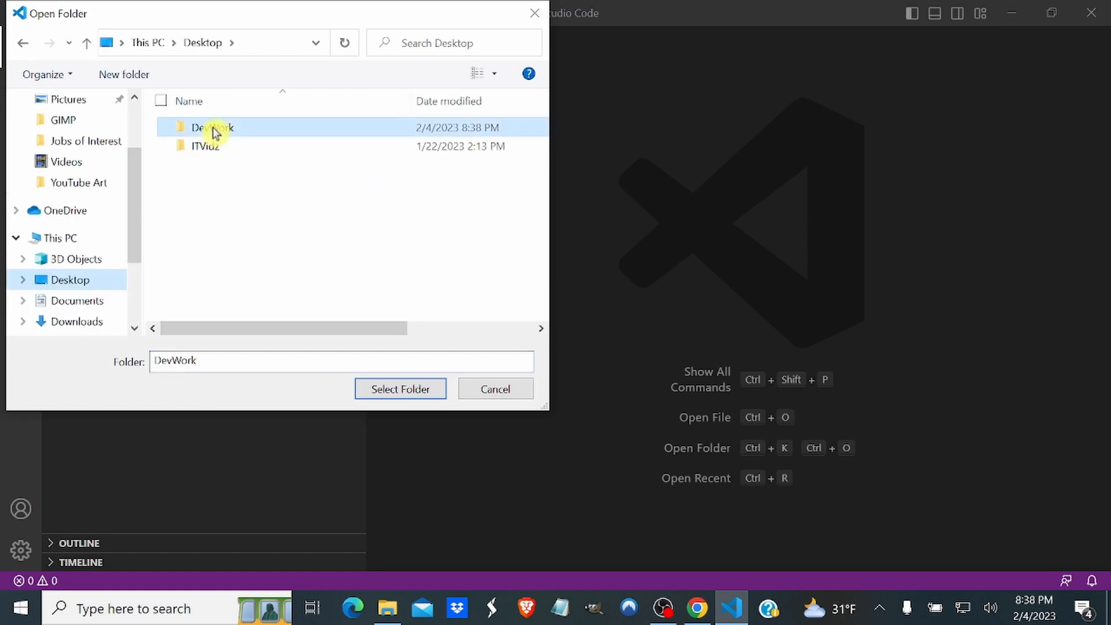
pyautogui.doubleClick(211, 129)
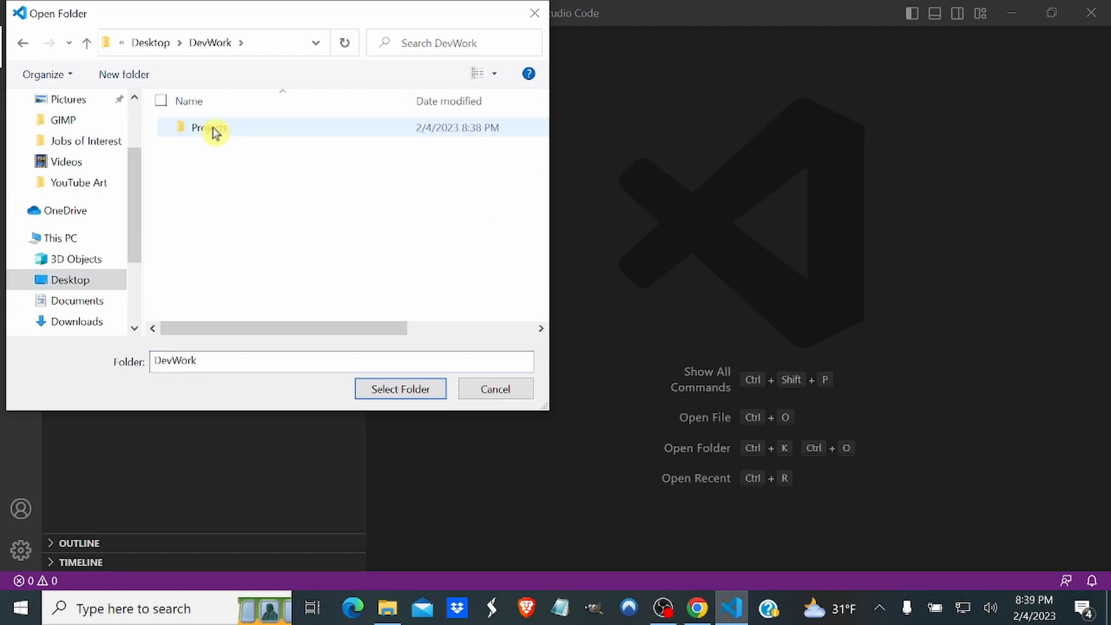
pyautogui.click(210, 128)
pyautogui.click(398, 389)
pyautogui.click(396, 389)
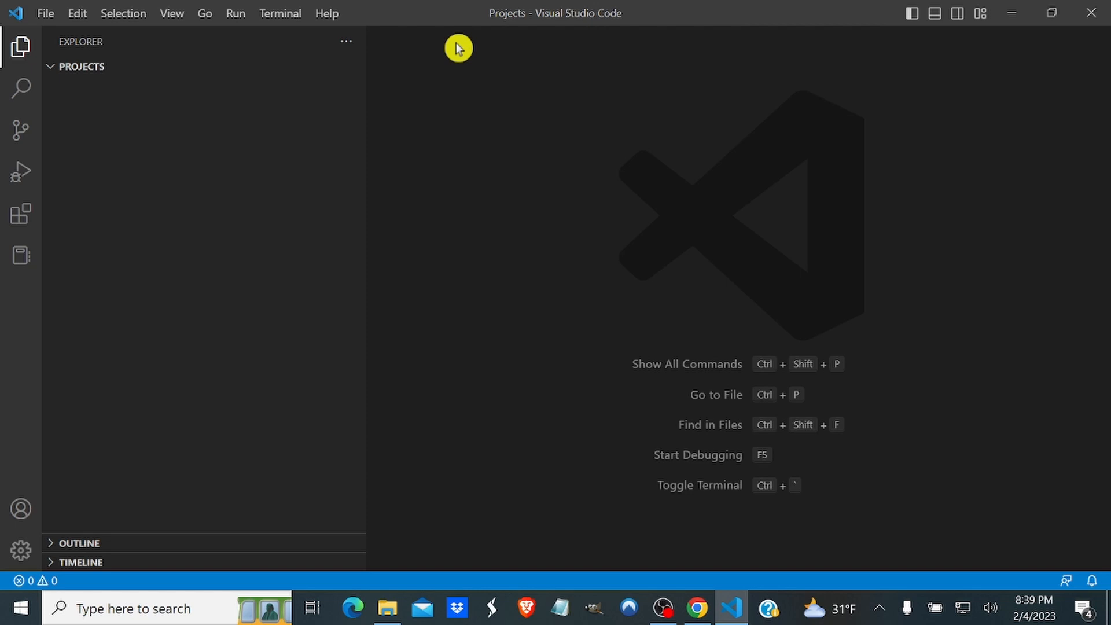
# Open a terminal and create a virtual environment named dev_venv with python -m venv dev_venv.
pyautogui.click(172, 16)
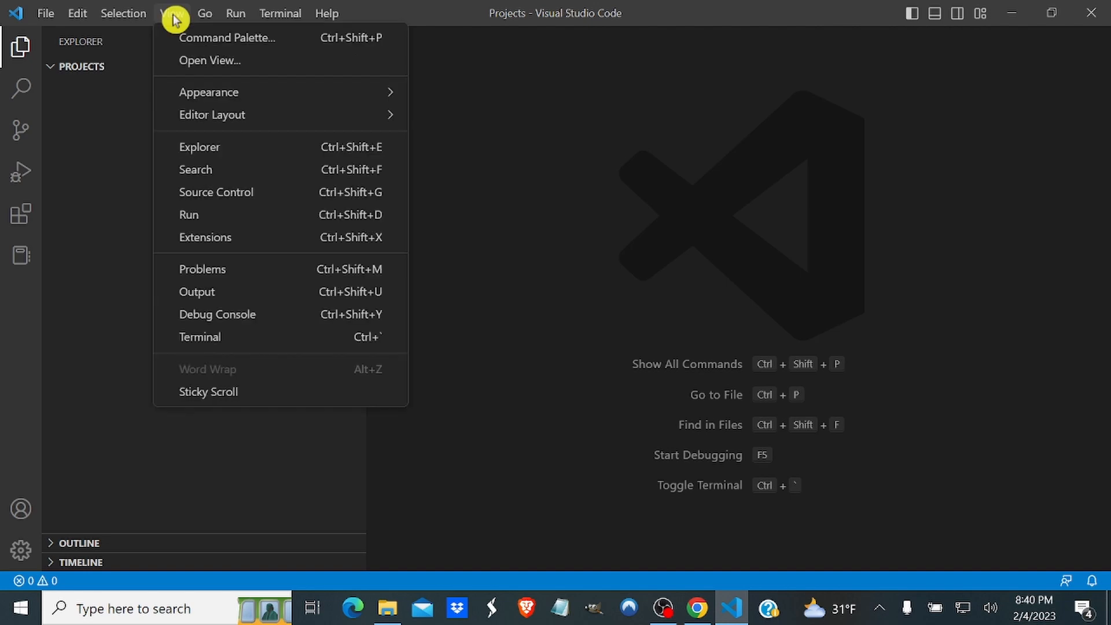
pyautogui.click(207, 340)
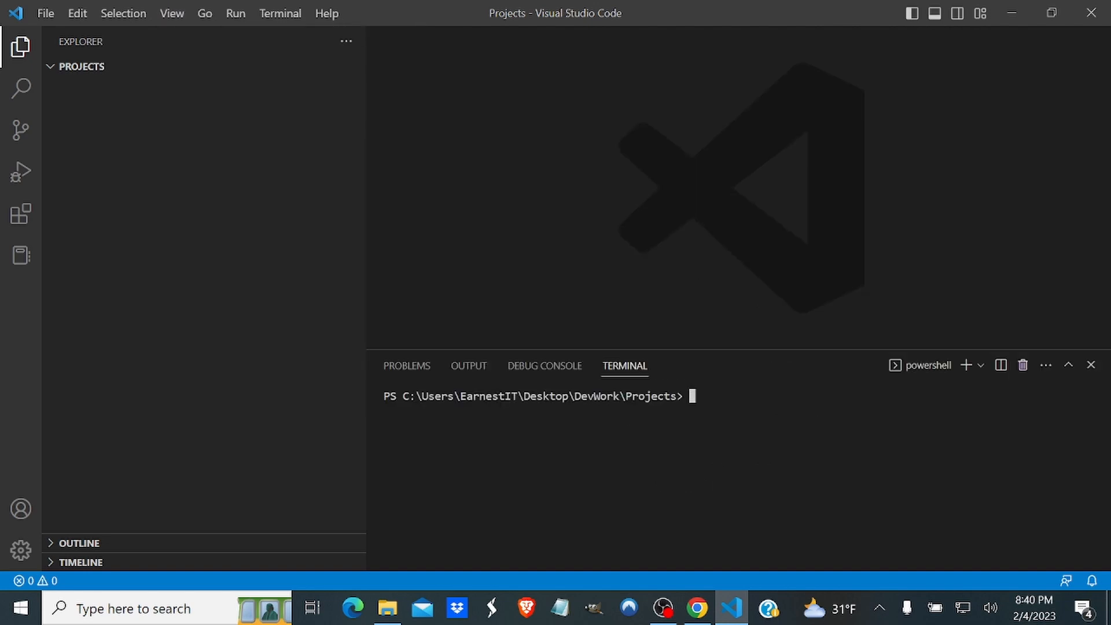
pyautogui.write('python -m venv dev_')
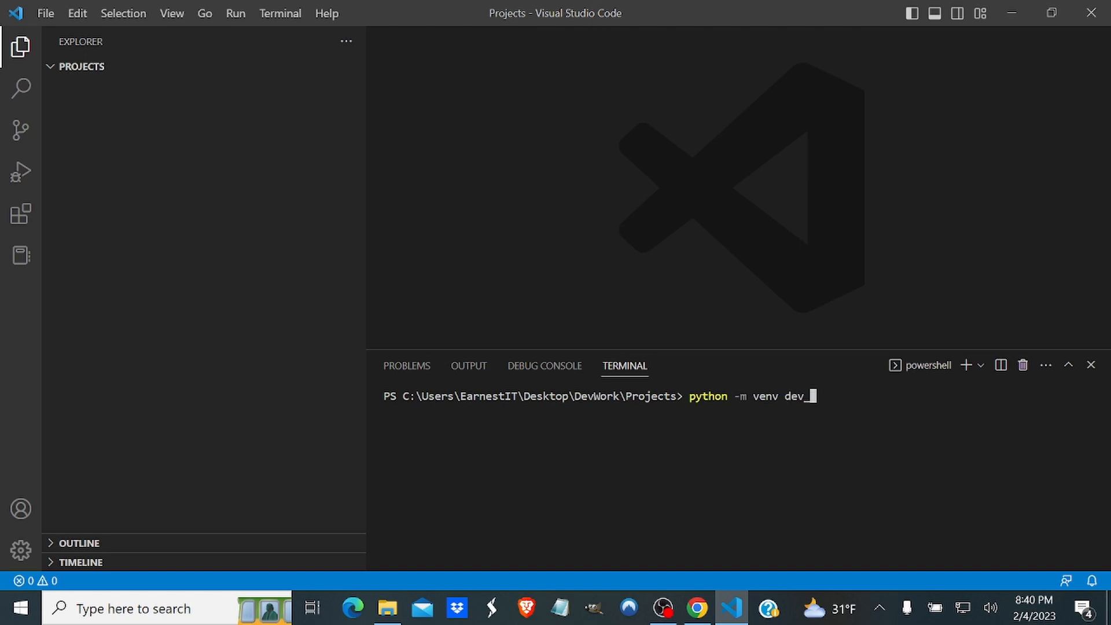
pyautogui.write('venv')
pyautogui.press('Return')
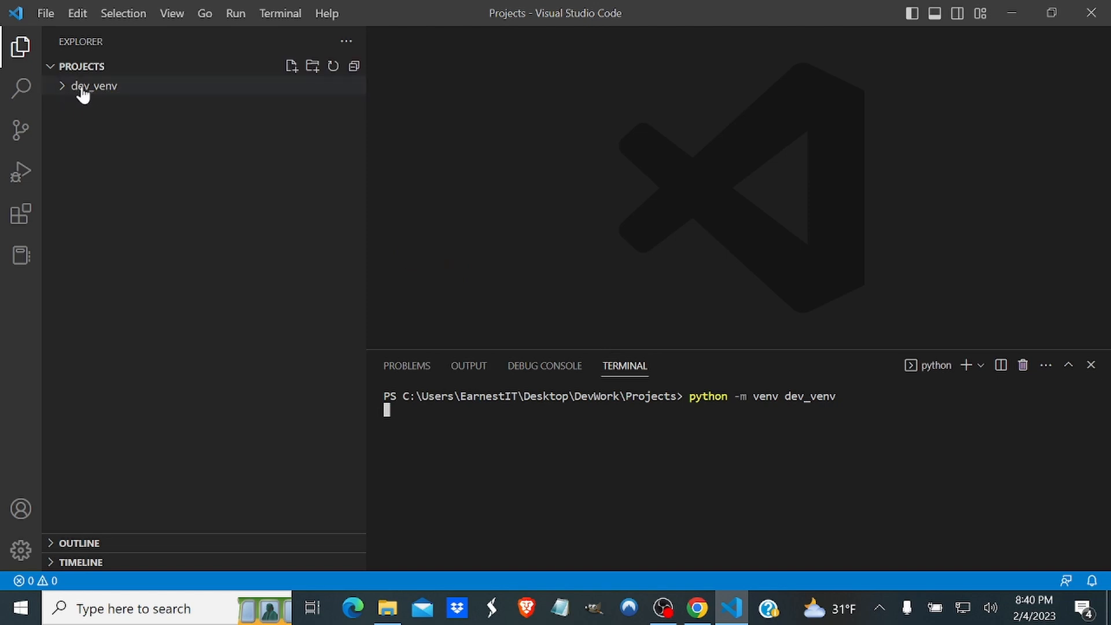
# List the contents of the Projects folder in the terminal with ls.
pyautogui.click(124, 88)
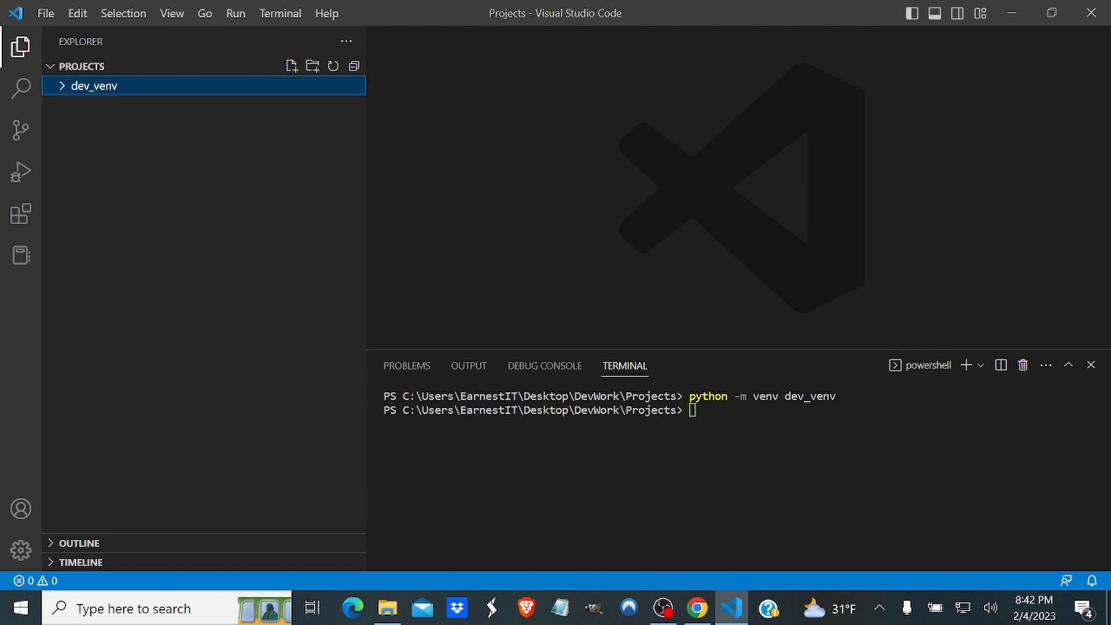
pyautogui.click(693, 411)
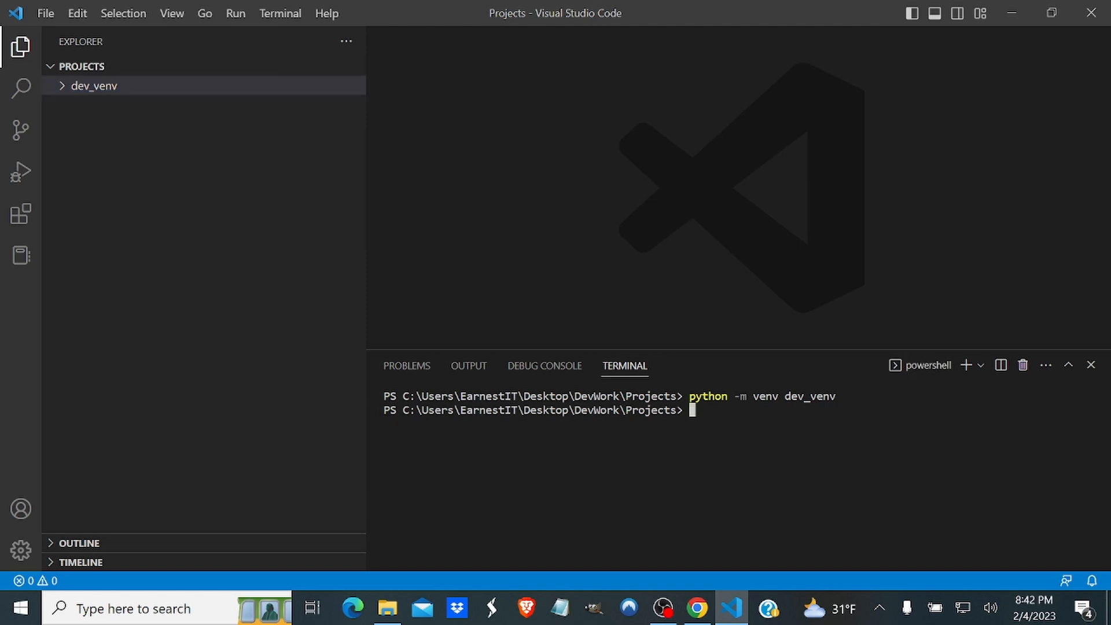
pyautogui.write('ls')
pyautogui.press('Return')
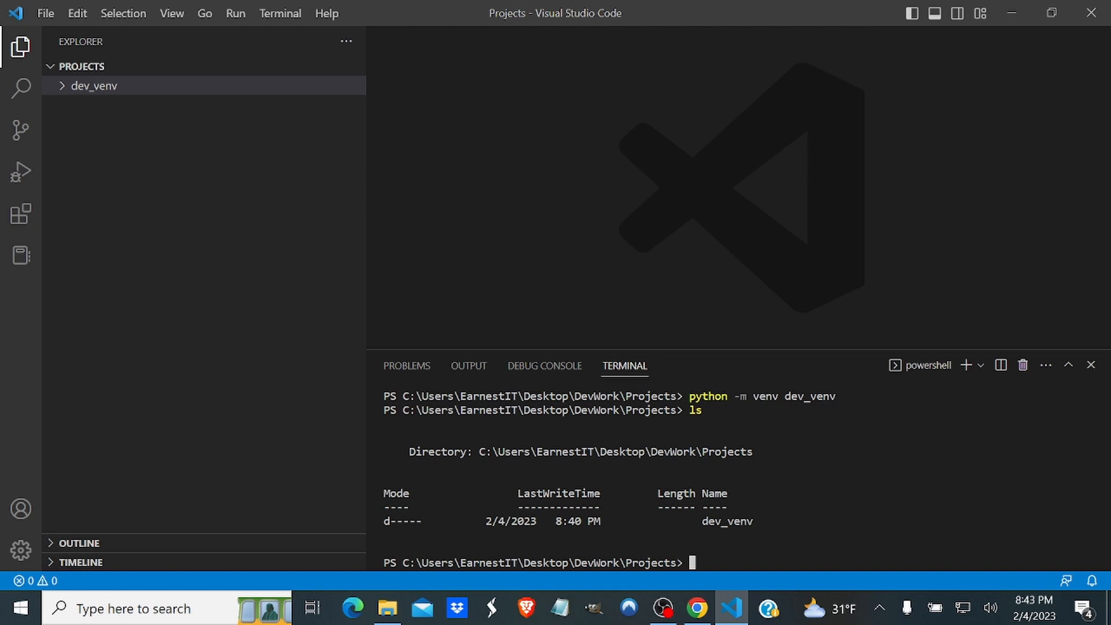
# Change into the dev_venv directory in the terminal and list its contents.
pyautogui.write('cd')
pyautogui.write(' dev_')
pyautogui.write('ven')
pyautogui.write('v')
pyautogui.press('Return')
pyautogui.write('ls')
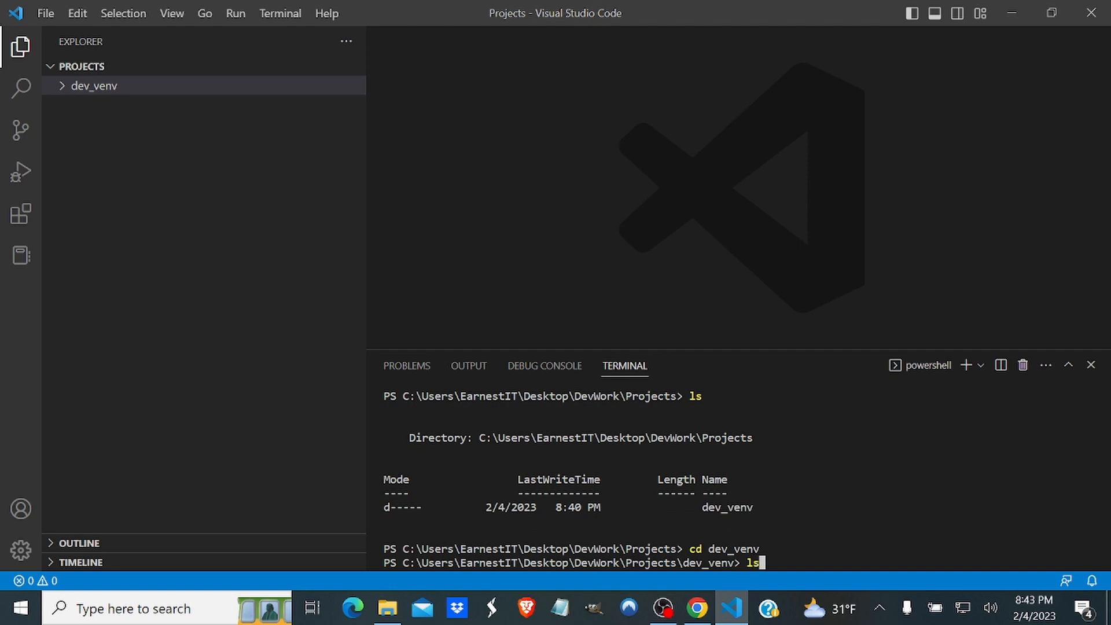
pyautogui.press('Return')
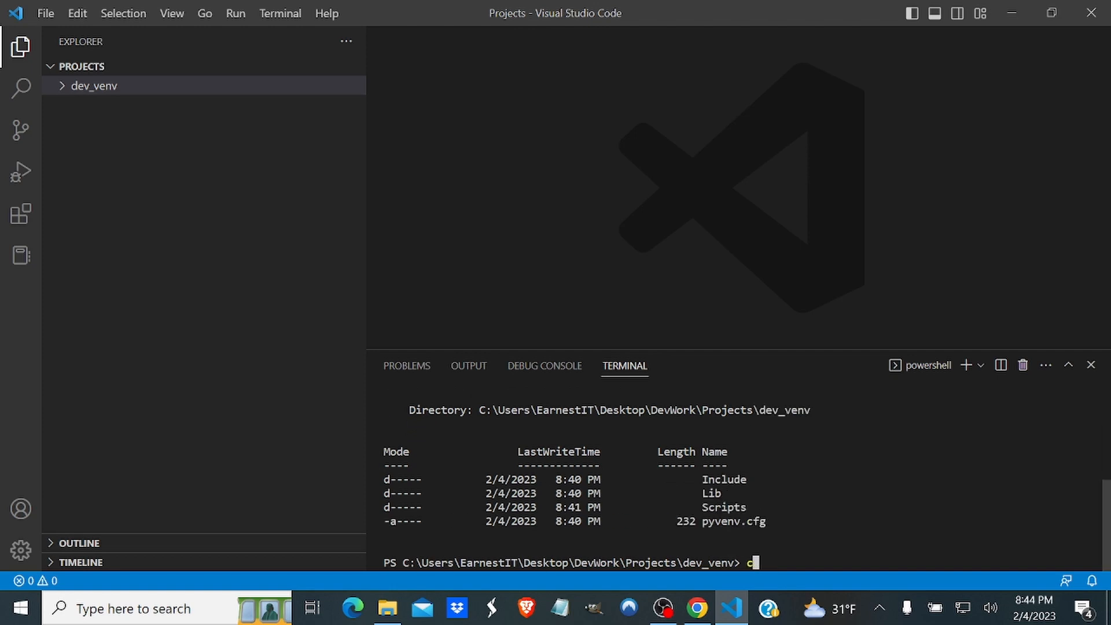
# Change into the scripts directory of dev_venv and list its files.
pyautogui.write('cd scripts')
pyautogui.press('Return')
pyautogui.write('ls')
pyautogui.press('Return')
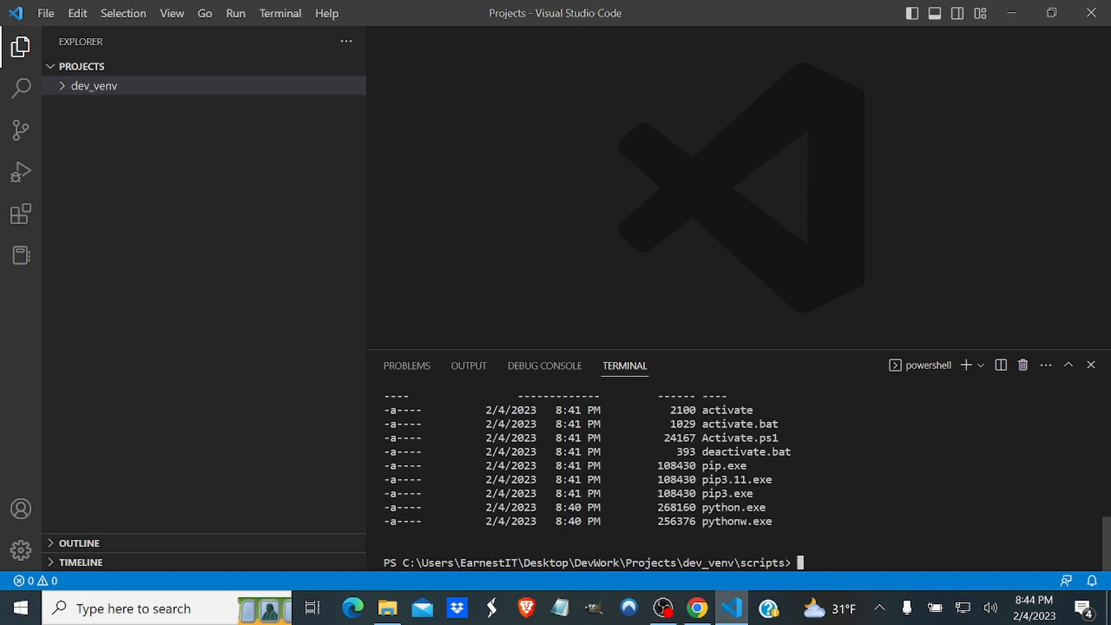
# Copy the dev_venv\scripts part of the terminal path and go back up two levels to the Projects directory.
pyautogui.moveTo(683, 562); pyautogui.dragTo(784, 563)
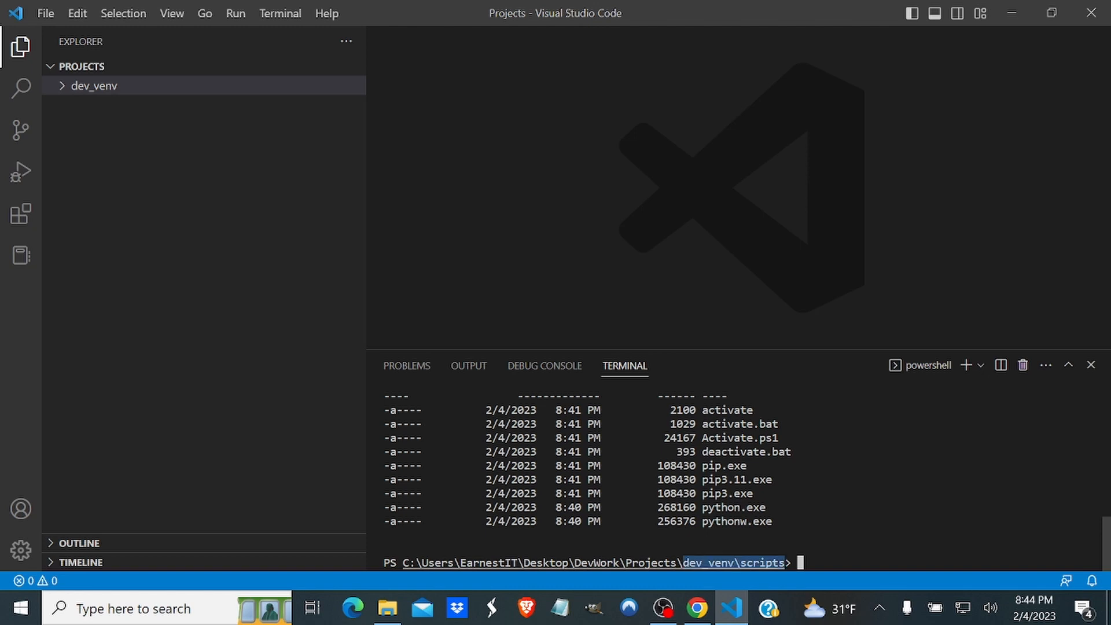
pyautogui.click(810, 562)
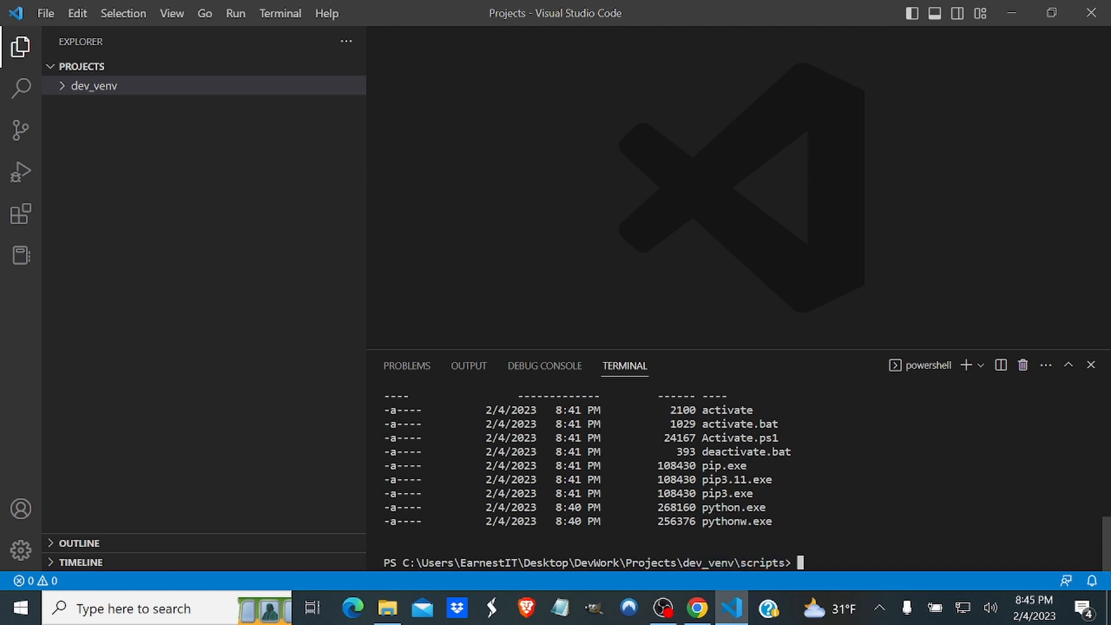
pyautogui.write('cd ..')
pyautogui.press('Return')
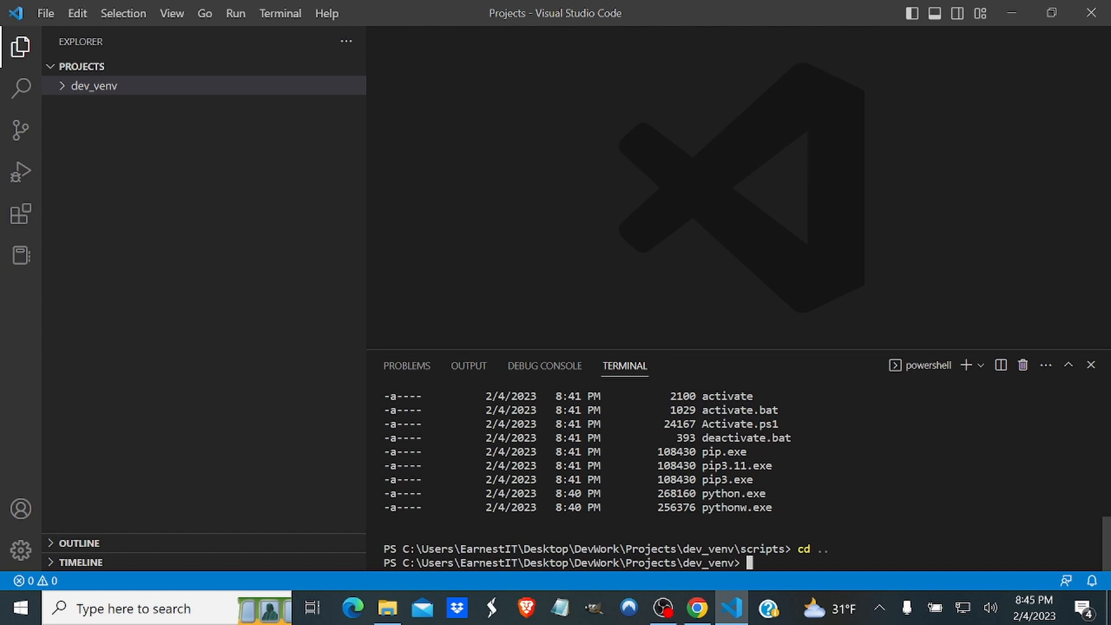
pyautogui.write('cd ..')
pyautogui.press('Return')
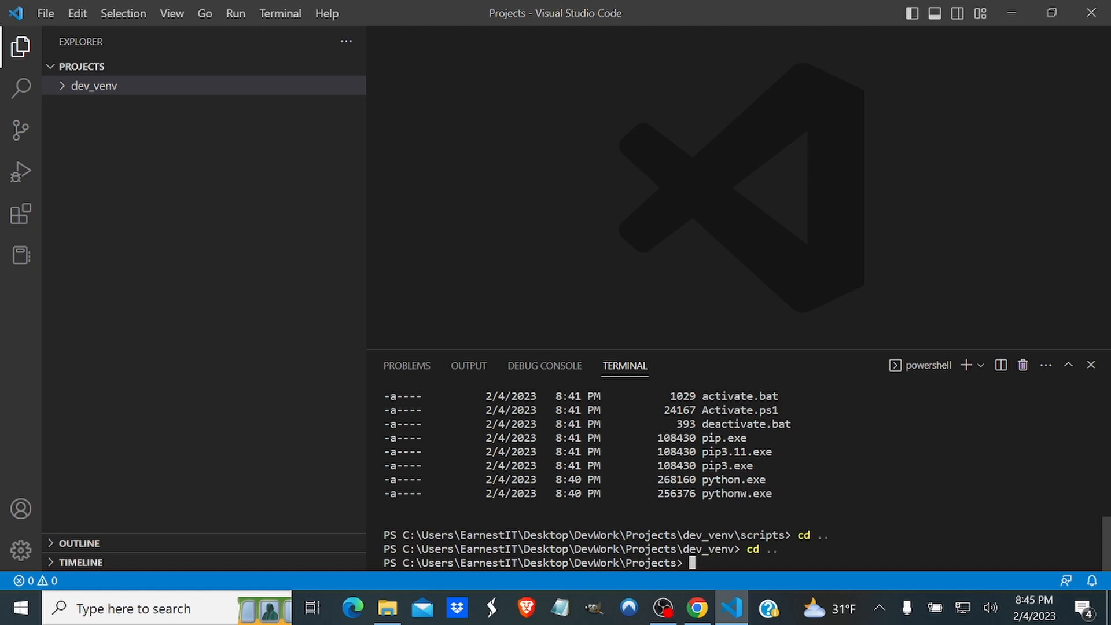
# Try to activate the virtual environment by running dev_venv\scripts\activate.ps1 from the Projects directory.
pyautogui.write('dev_venv\\scripts')
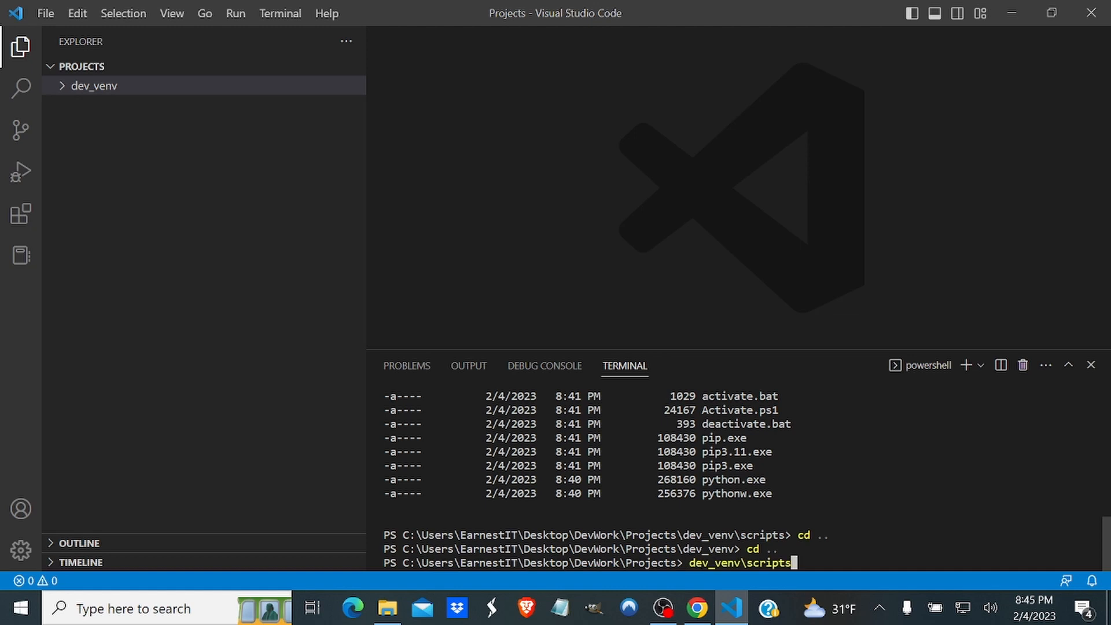
pyautogui.write('\\activate.ps1')
pyautogui.moveTo(702, 409); pyautogui.dragTo(790, 410)
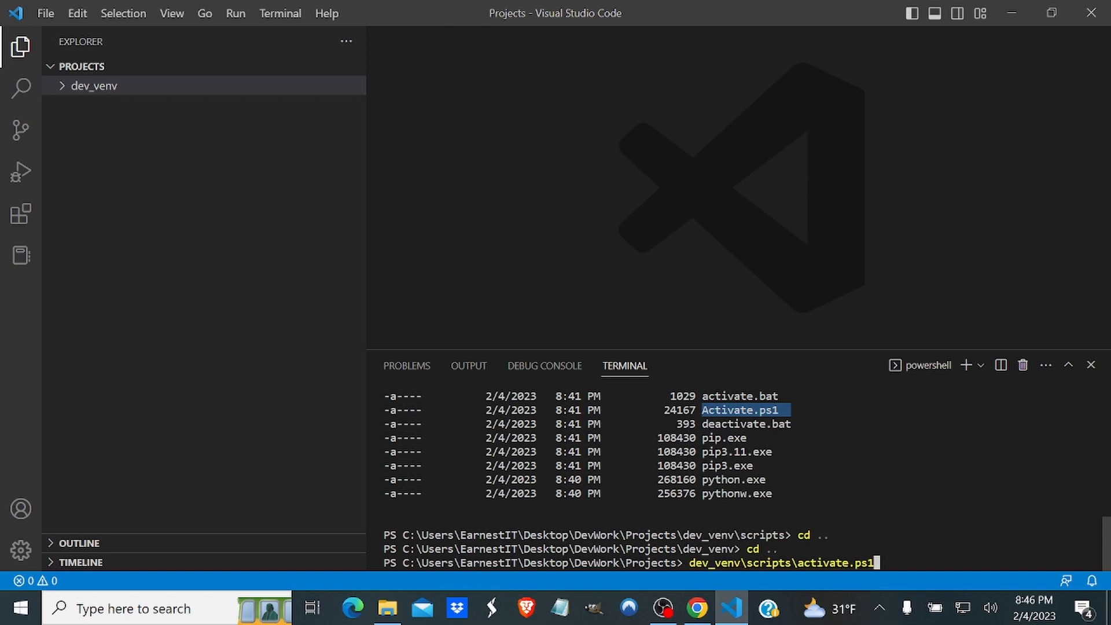
pyautogui.press('Return')
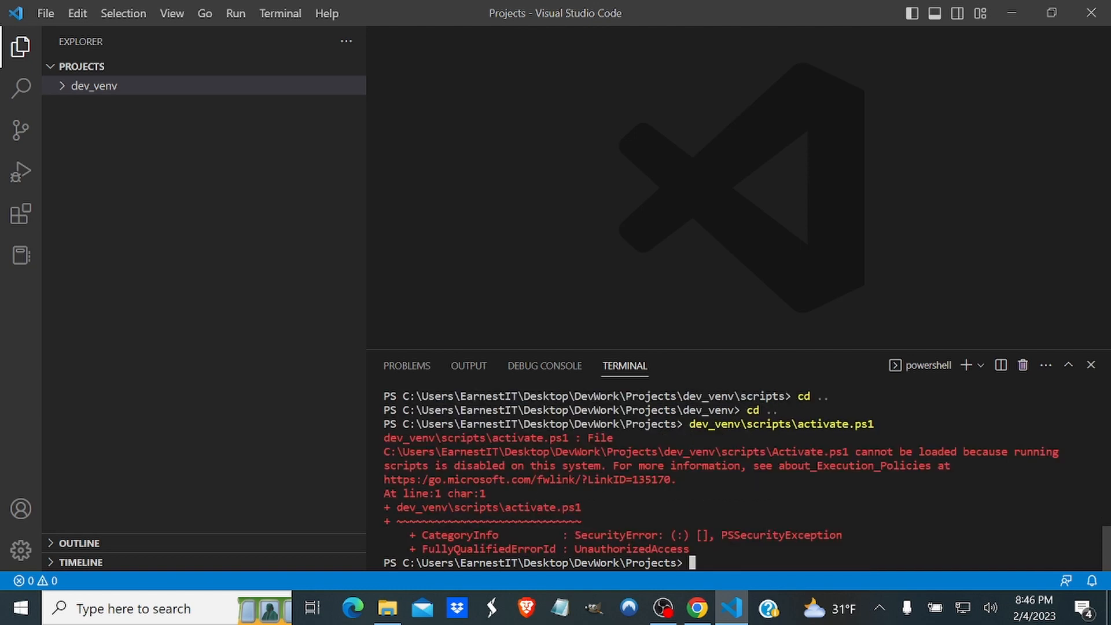
# Examine the script execution error in the terminal, copy its message and clear the terminal.
pyautogui.moveTo(855, 451); pyautogui.dragTo(988, 480)
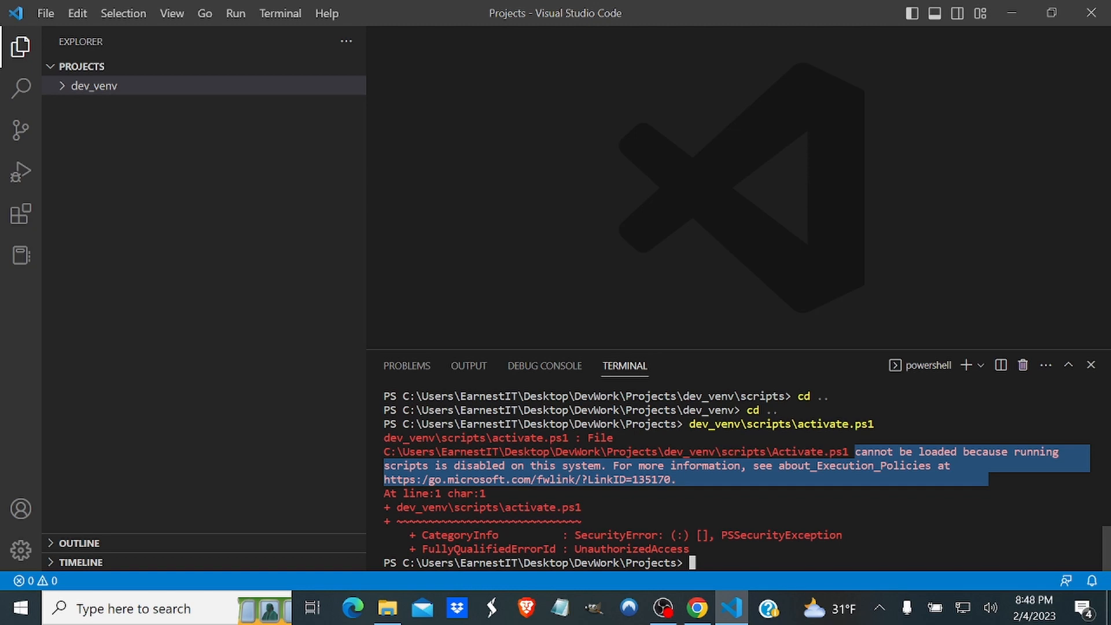
pyautogui.hotkey('ctrl', 'c')
pyautogui.hotkey('ctrl', 'l')
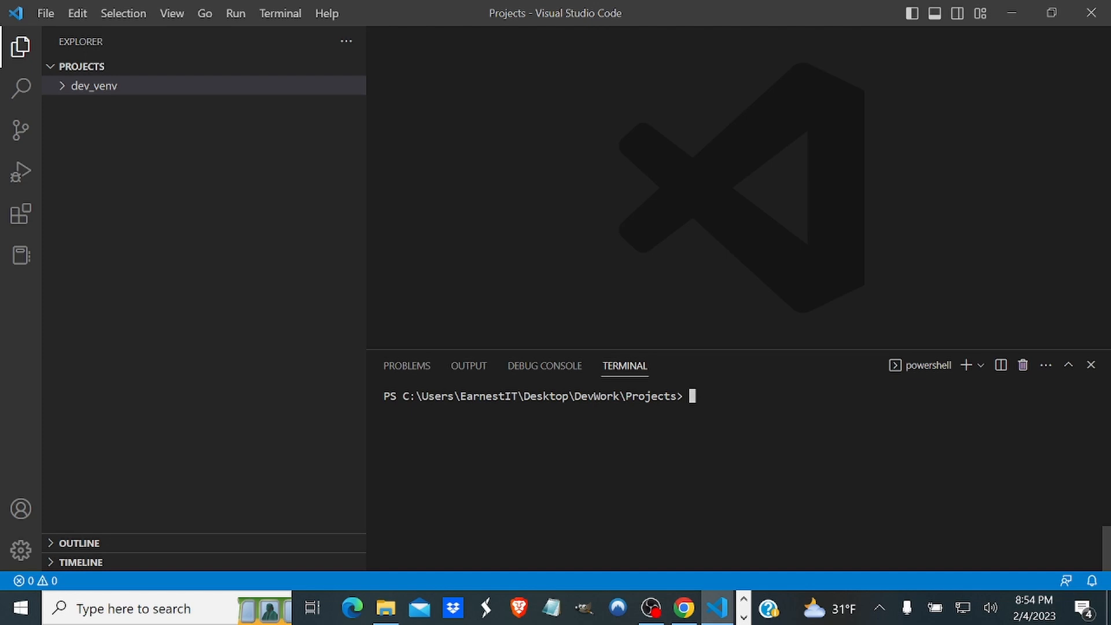
# Set the PowerShell execution policy to unrestricted with set-executionpolicy -scope CurrentUser -Executionpolicy unrestricted.
pyautogui.hotkey('ctrl', 'v')
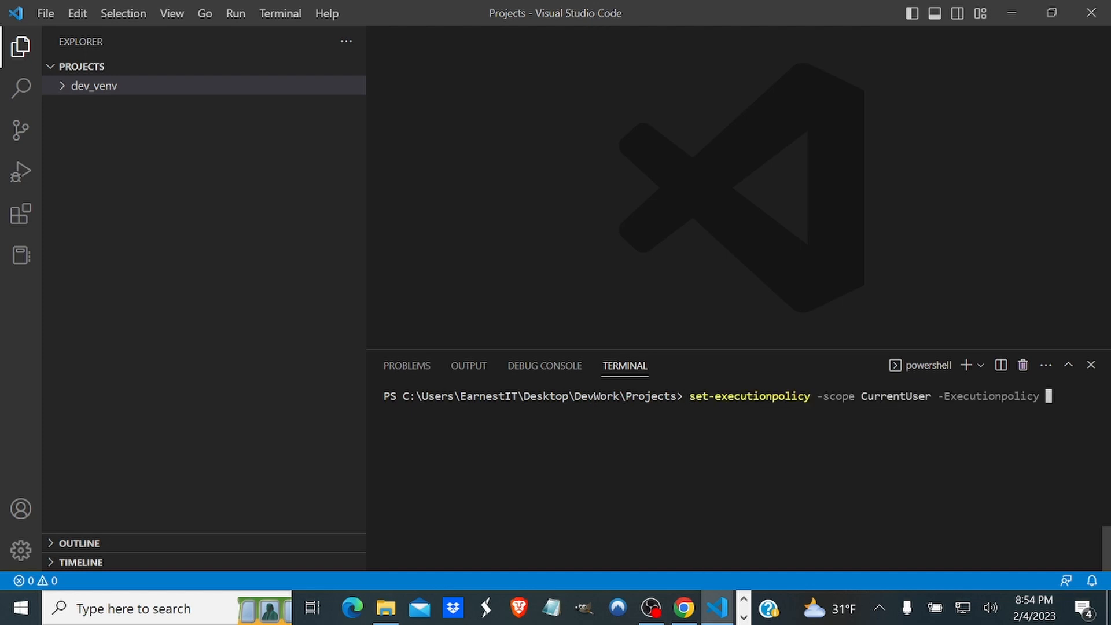
pyautogui.write('unrestricted')
pyautogui.press('Return')
# Check the execution policies of all scopes with get-executionpolicy -list, and clear the terminal with cls.
pyautogui.write('get-executionpolicy')
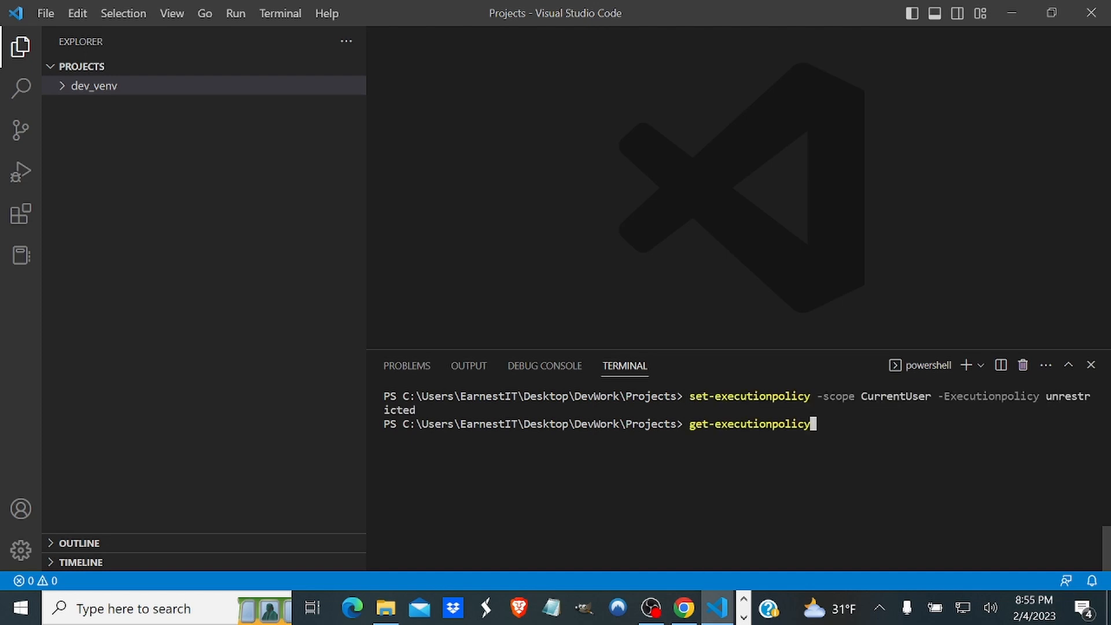
pyautogui.write(' -list')
pyautogui.press('Return')
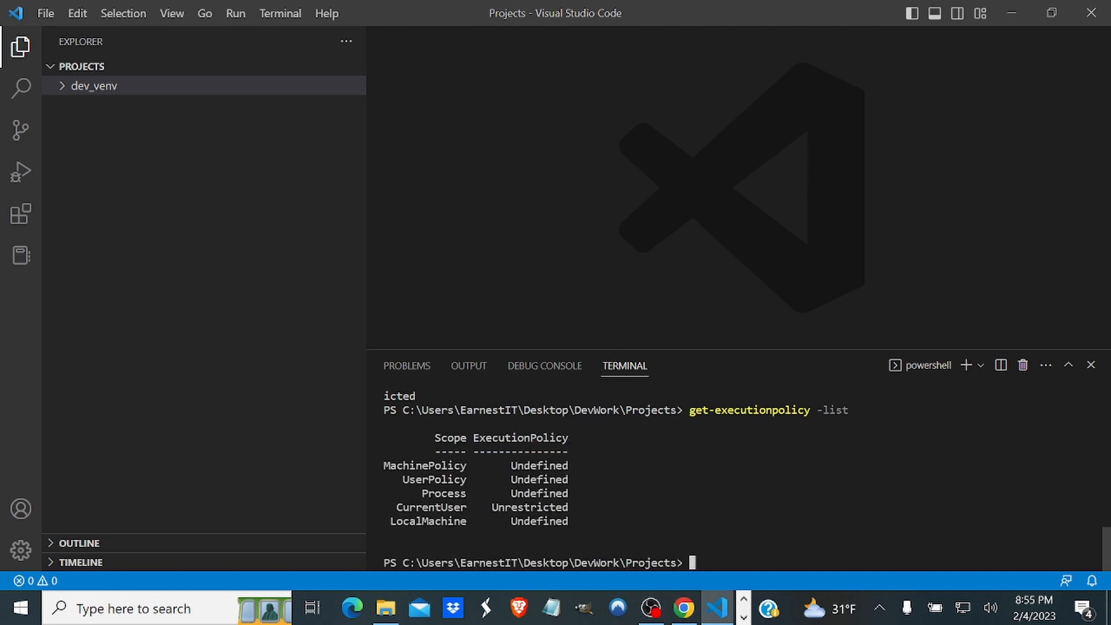
pyautogui.write('cls')
pyautogui.press('Return')
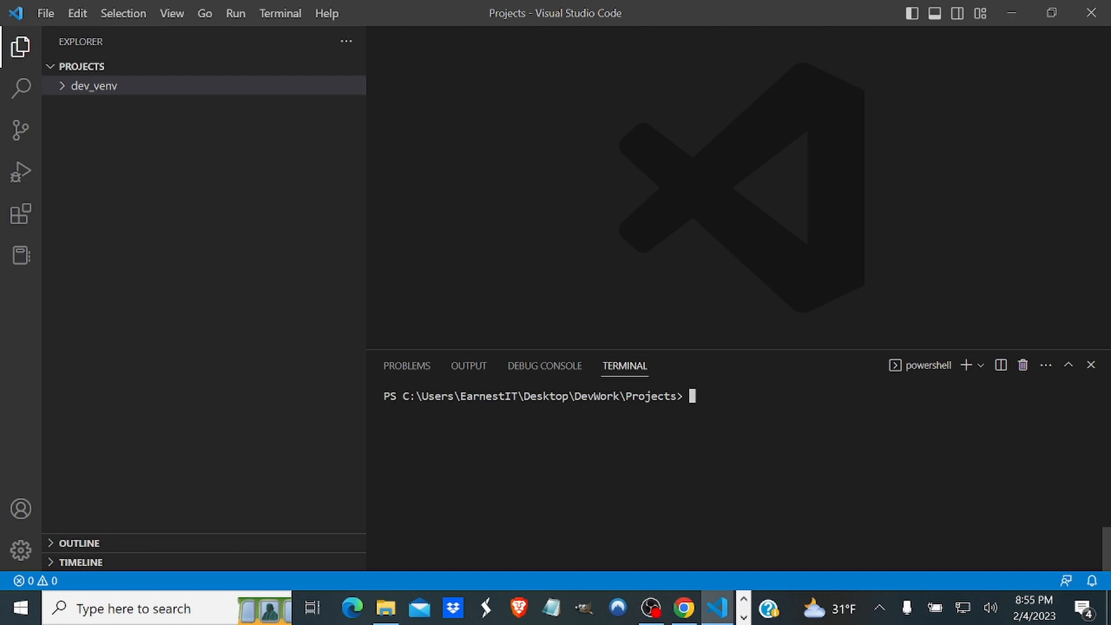
# Activate the virtual environment by running dev_venv\scripts\activate.ps1, checking the script's name in the dev_venv Scripts folder before executing it.
pyautogui.write('dev_venv\\scripts\\ac')
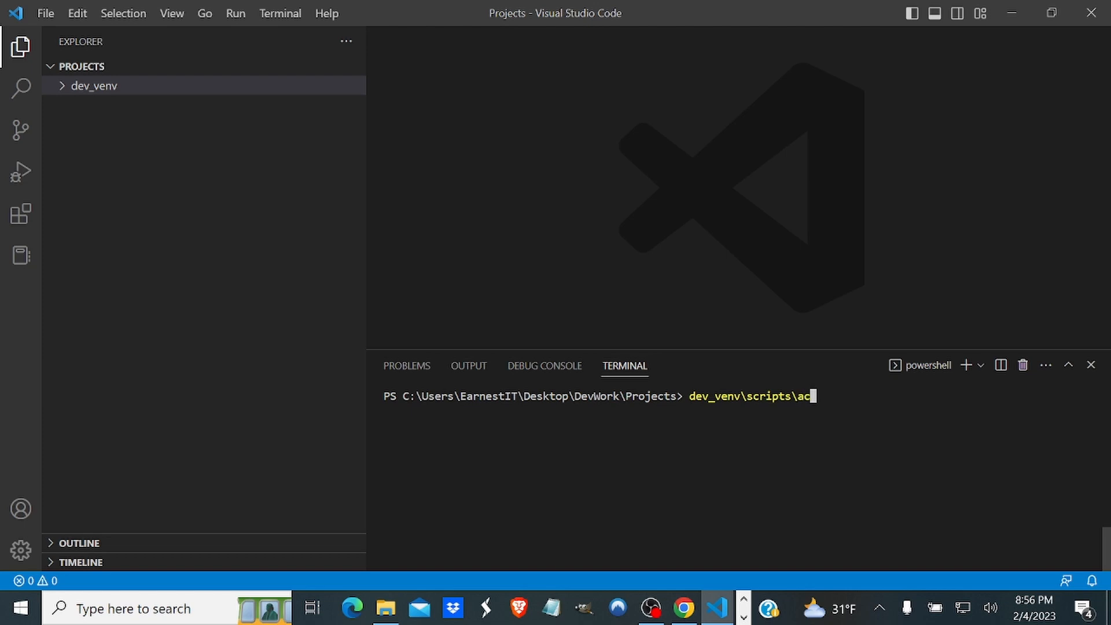
pyautogui.write('tivate.ps1')
pyautogui.click(61, 88)
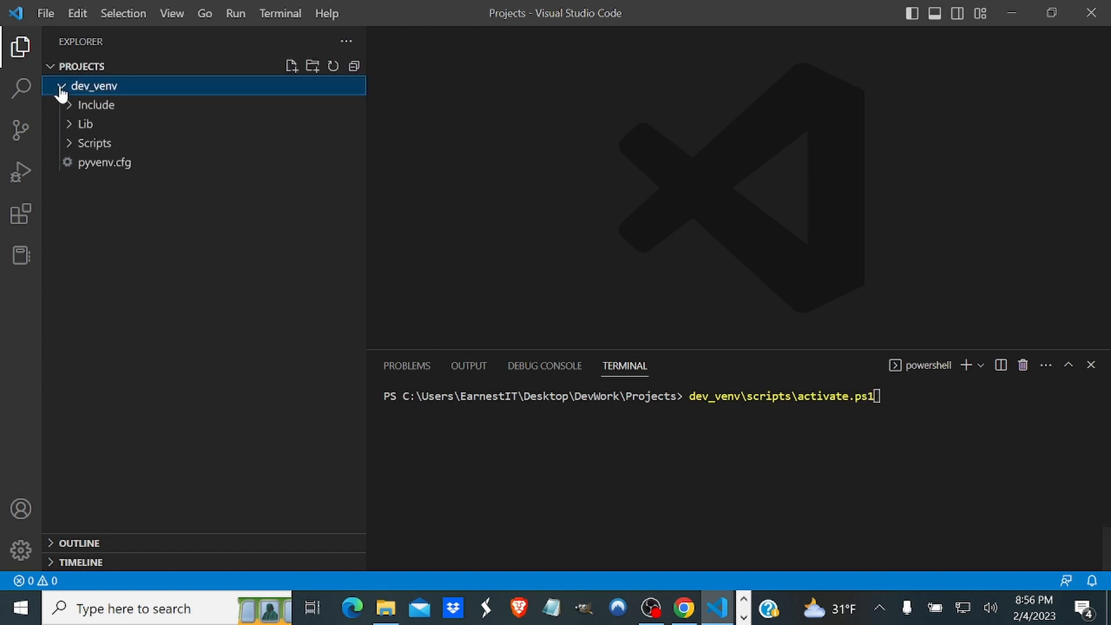
pyautogui.click(70, 147)
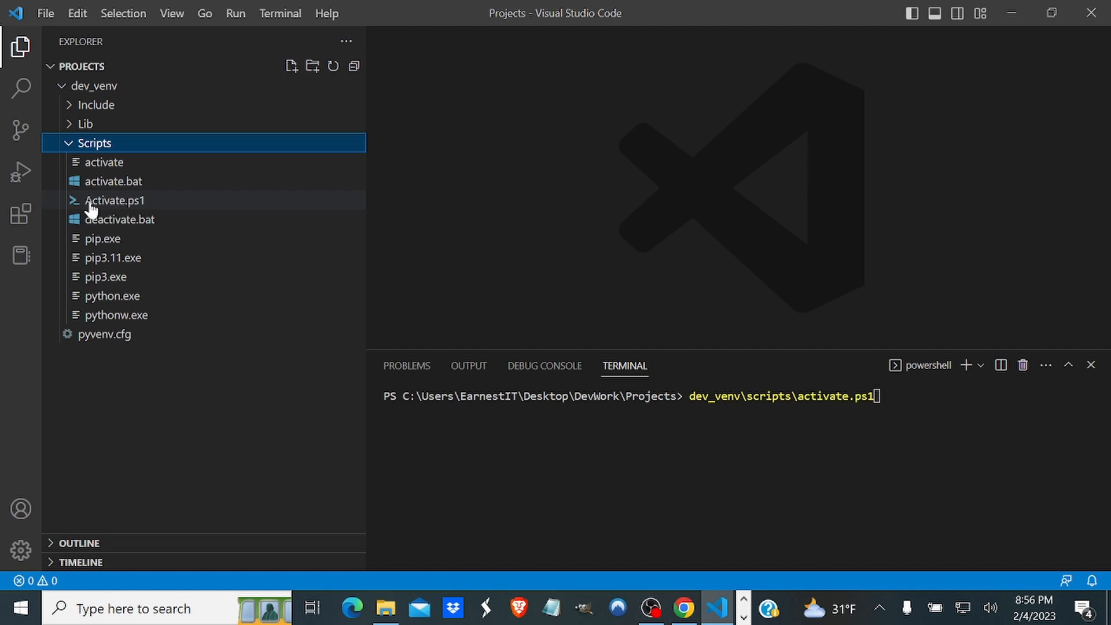
pyautogui.click(877, 397)
pyautogui.press('Return')
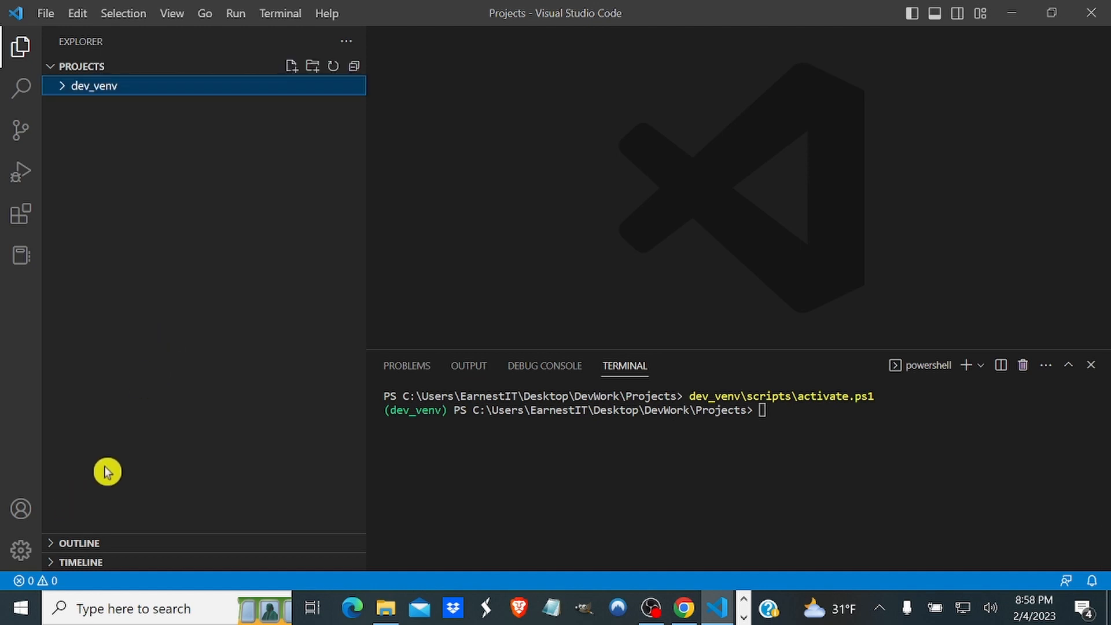
# Create a new file named Test.py at the root of the Projects folder.
pyautogui.click(301, 231)
pyautogui.click(290, 66)
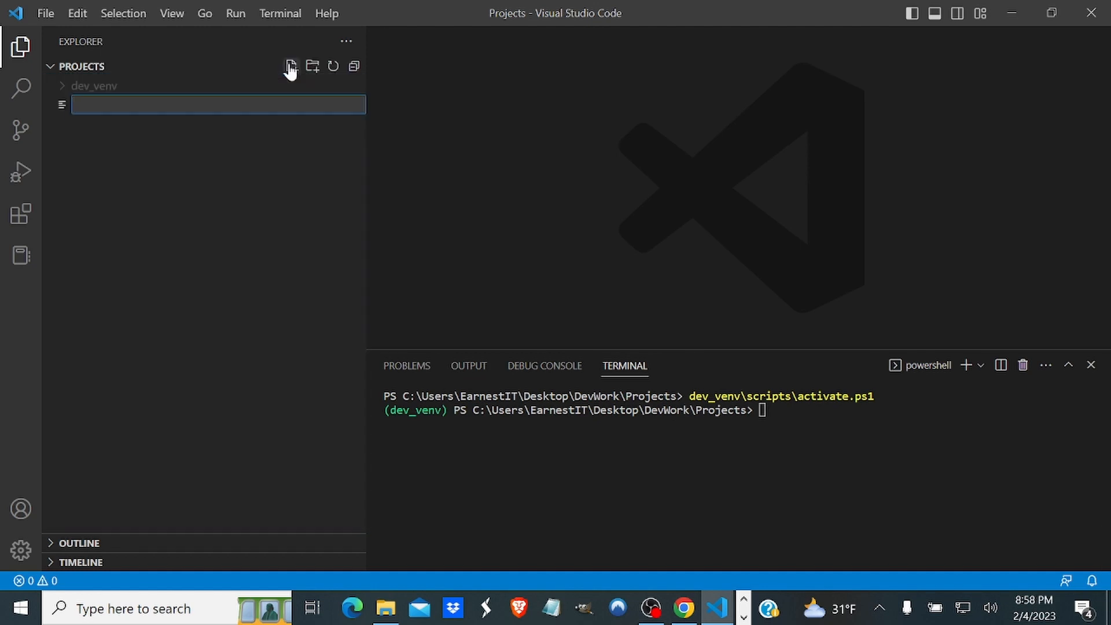
pyautogui.write('Test.')
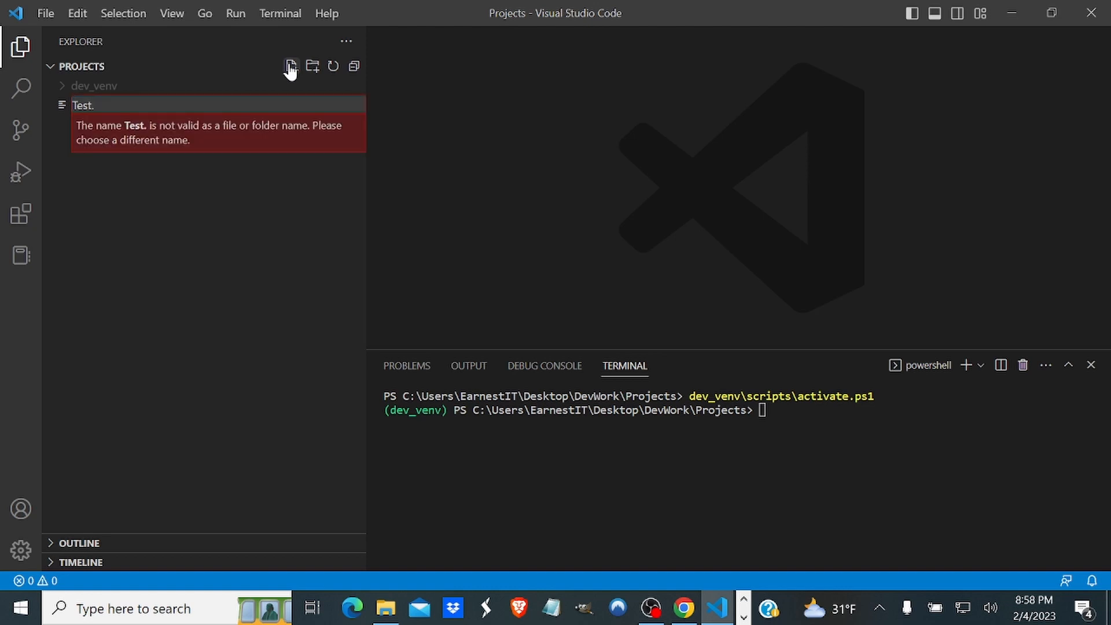
pyautogui.write('py')
pyautogui.press('Return')
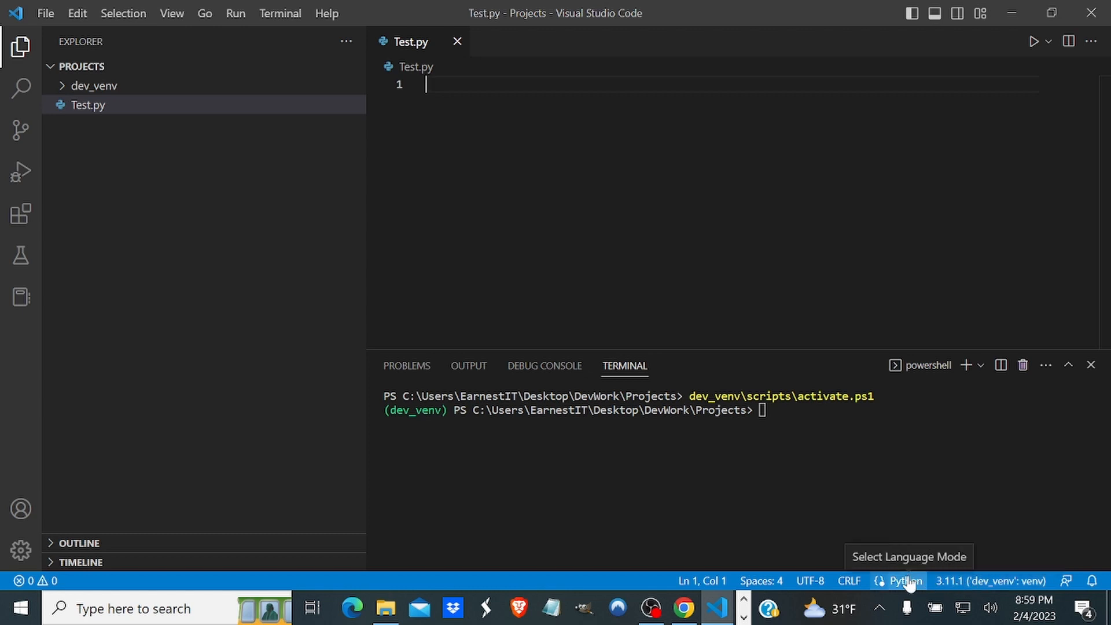
# Search the Command Palette for python and run the Python: Select Interpreter command.
pyautogui.click(22, 550)
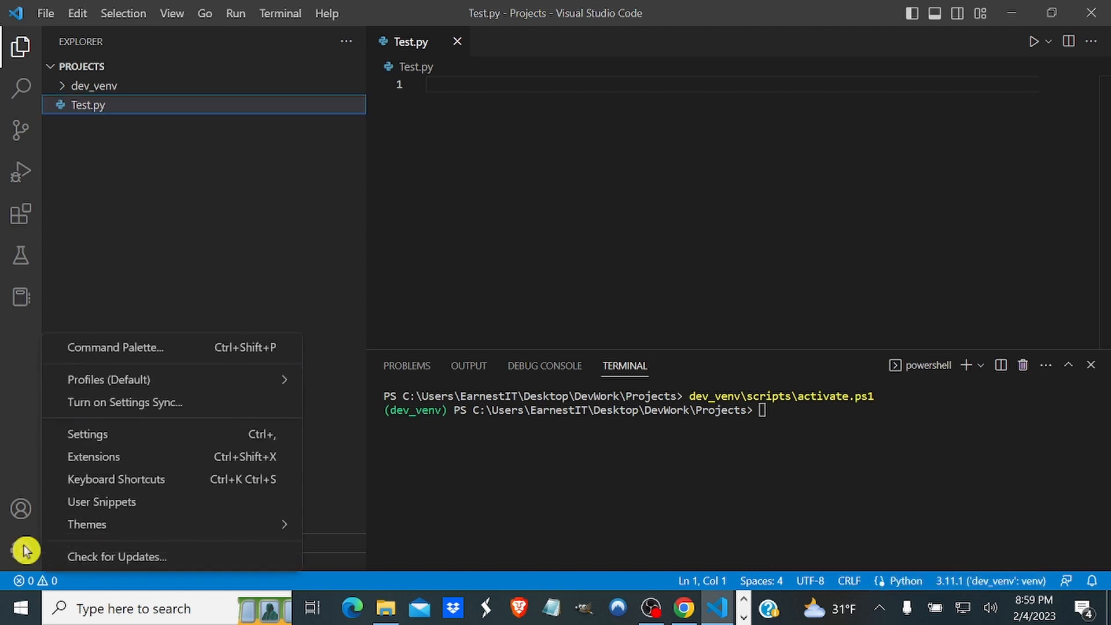
pyautogui.click(145, 351)
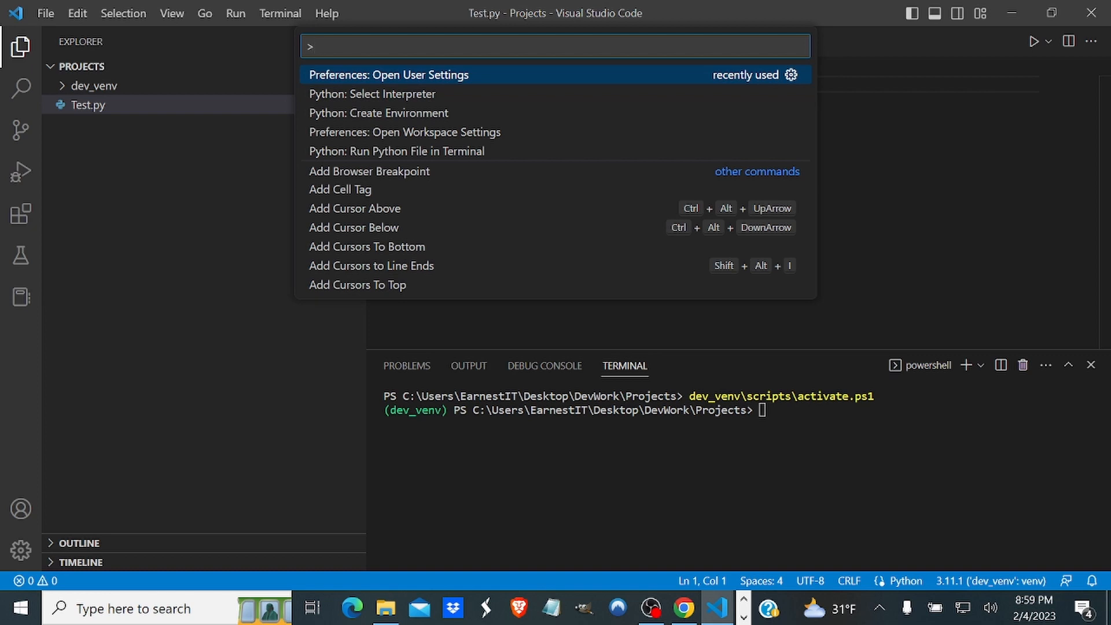
pyautogui.write('python')
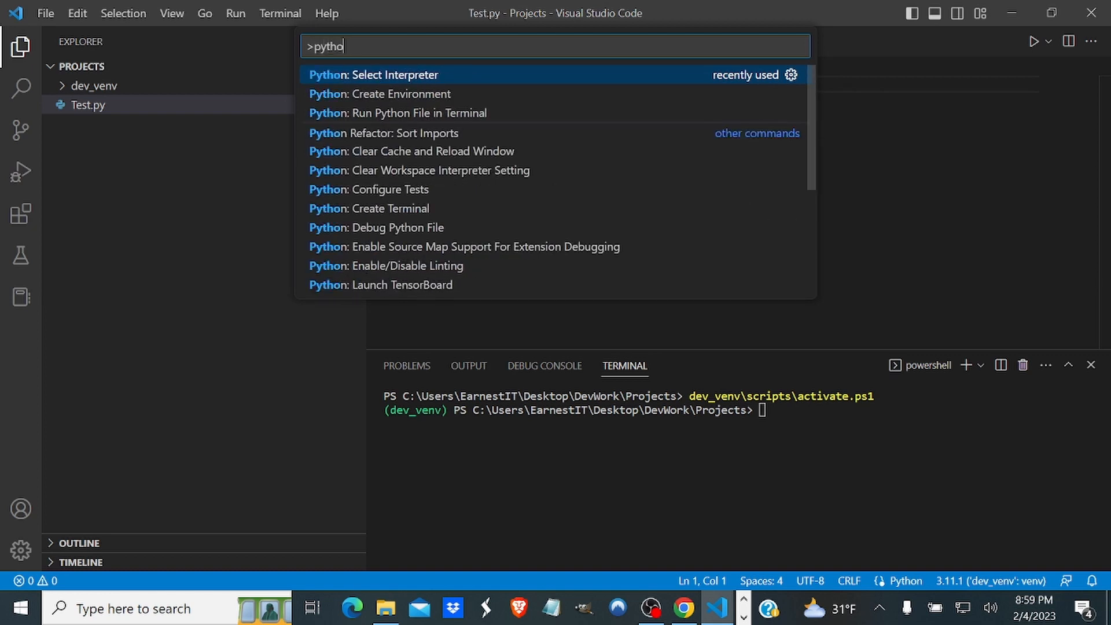
pyautogui.click(392, 81)
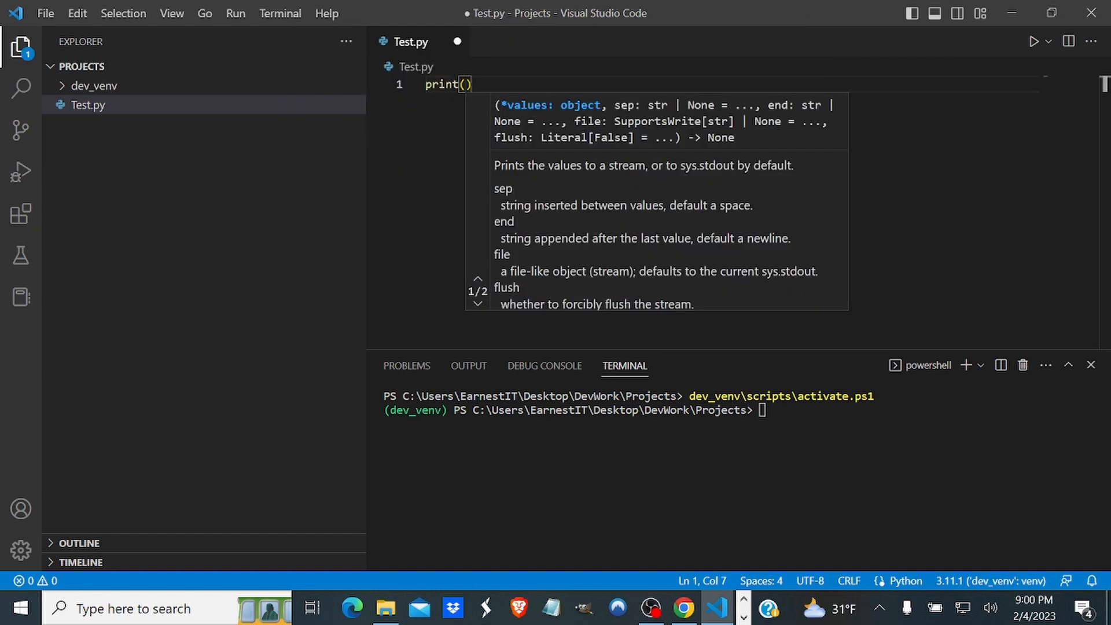
# Complete the statement print("ITVidz") on line 1 of Test.py.
pyautogui.write('"')
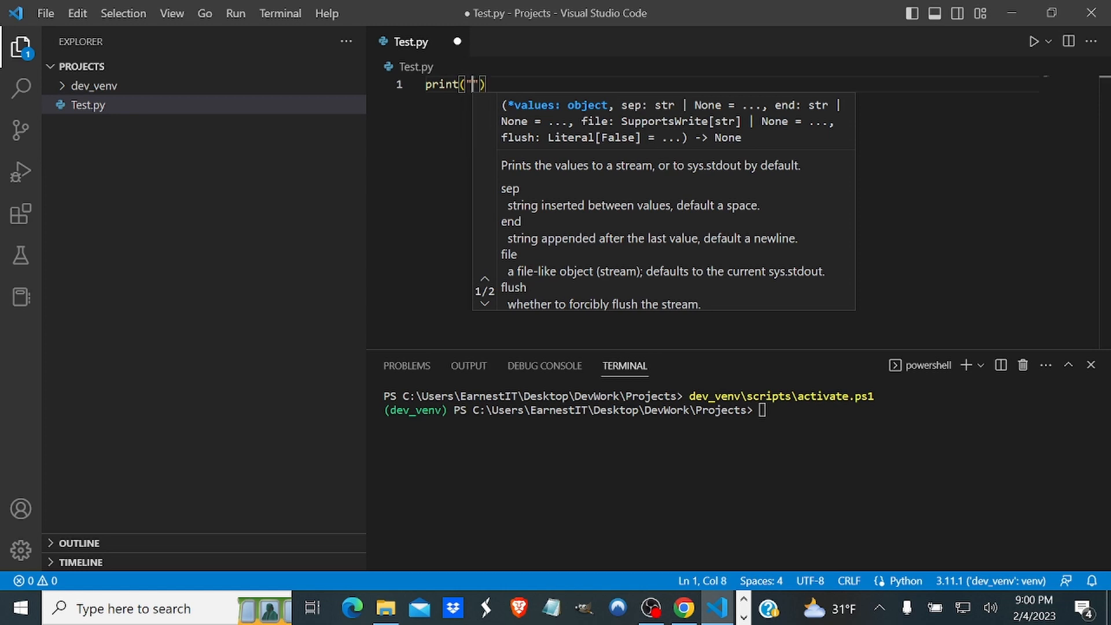
pyautogui.write('I')
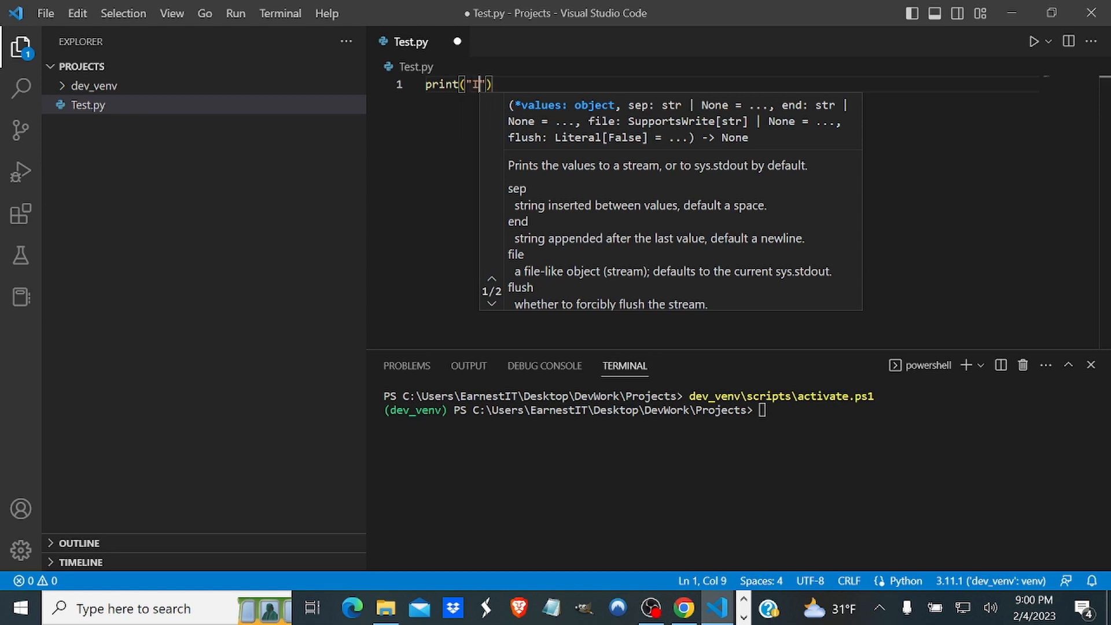
pyautogui.write('TVid')
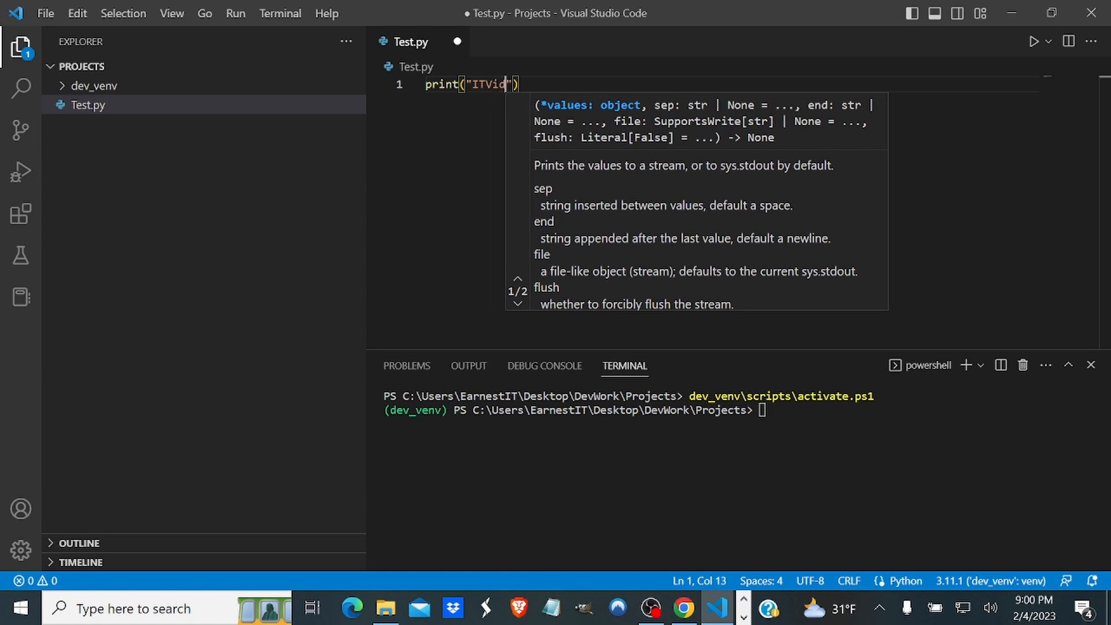
pyautogui.write('z')
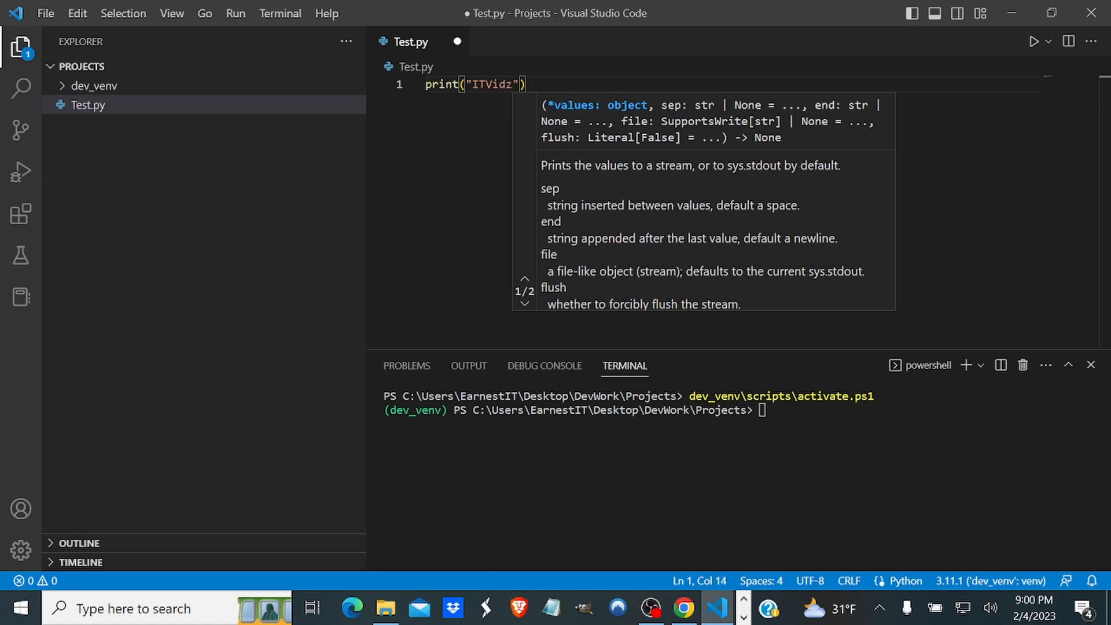
pyautogui.press('End')
# Execute Test.py with Run Python File in Terminal and highlight the printed text in the terminal.
pyautogui.rightClick(595, 129)
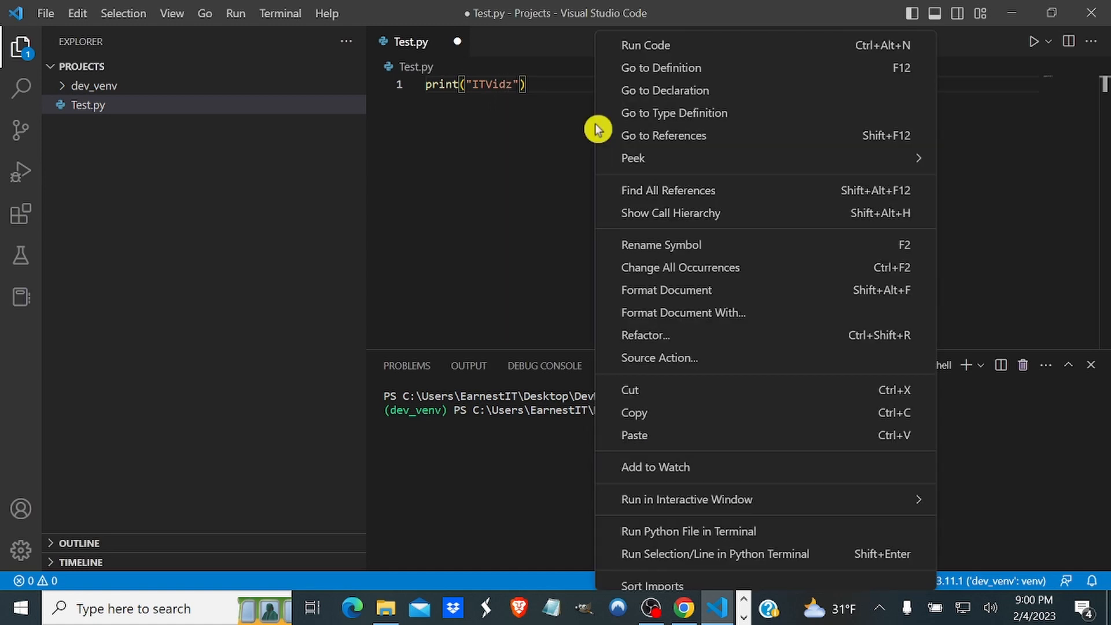
pyautogui.click(665, 531)
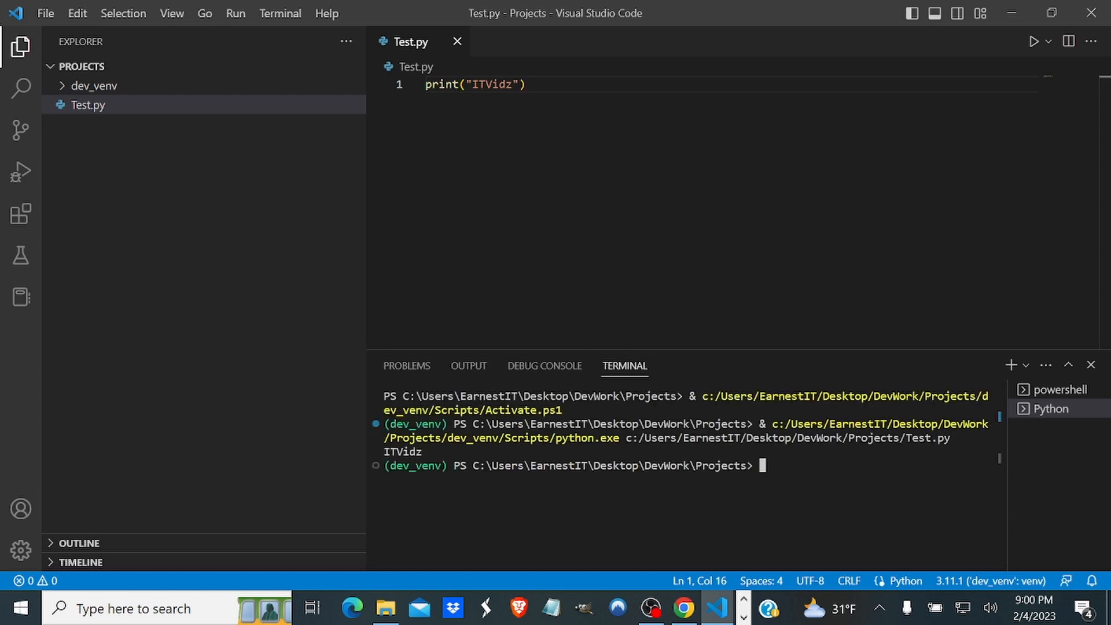
pyautogui.moveTo(422, 452); pyautogui.dragTo(375, 455)
pyautogui.click(528, 85)
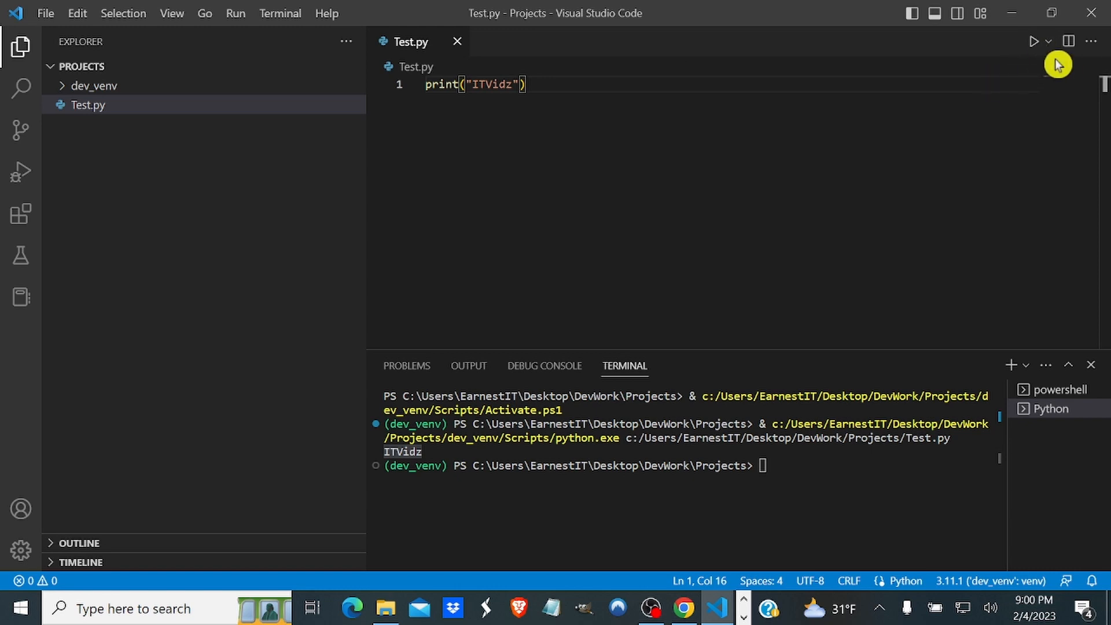
# Execute Test.py with Run Code and highlight the printed text in the output.
pyautogui.click(1048, 41)
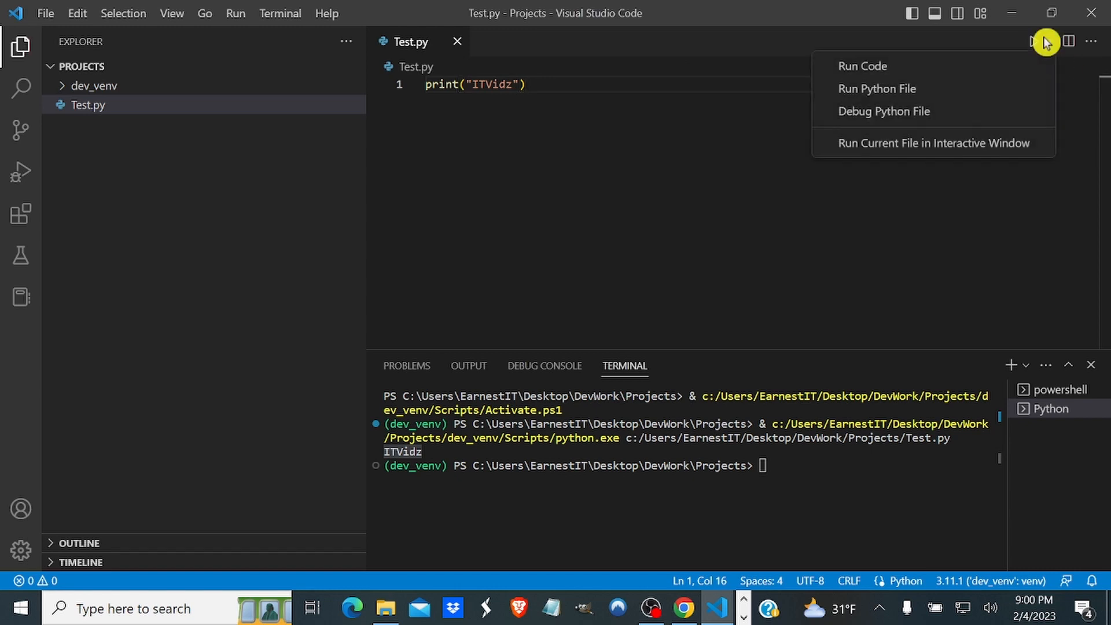
pyautogui.click(882, 67)
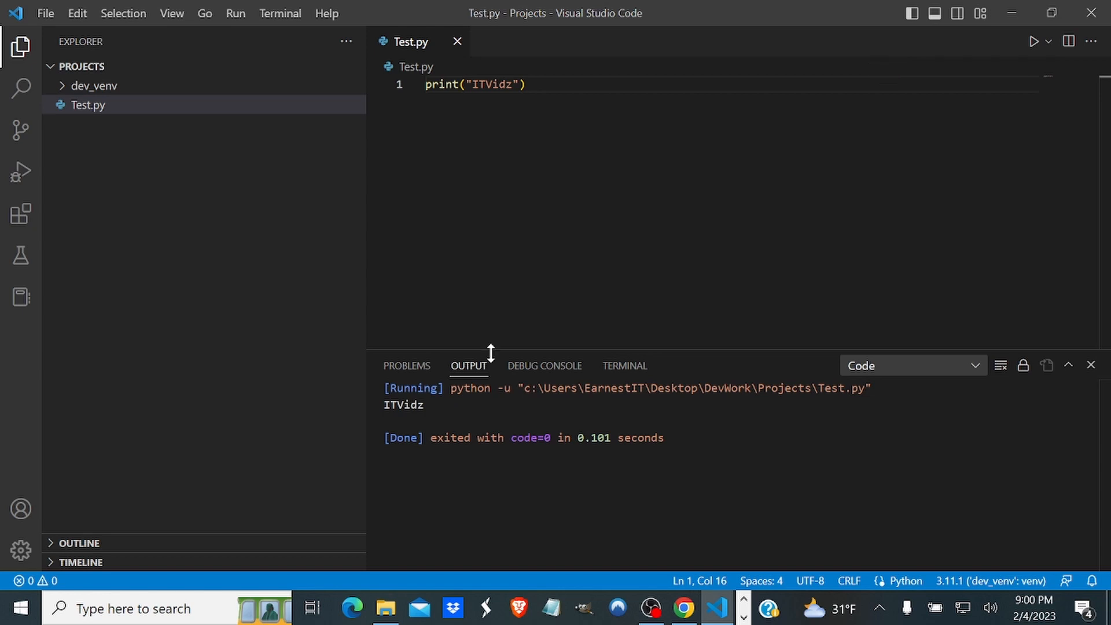
pyautogui.moveTo(424, 405); pyautogui.dragTo(384, 388)
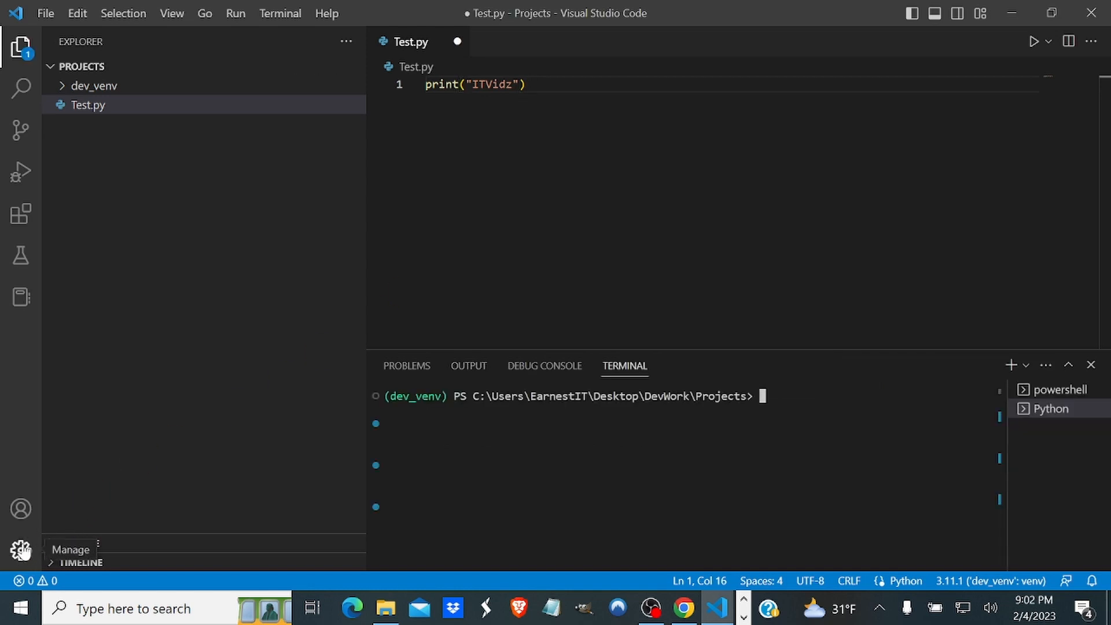
# Open the user settings, switch to the Workspace scope and open its settings.json file.
pyautogui.hotkey('ctrl', 'shift', 'p')
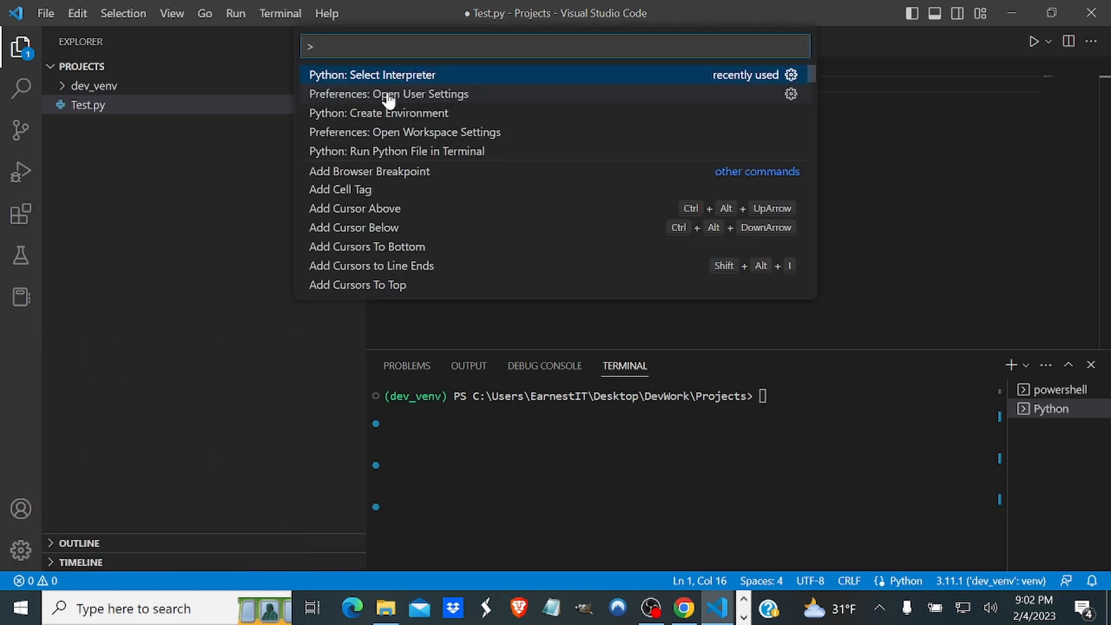
pyautogui.click(387, 95)
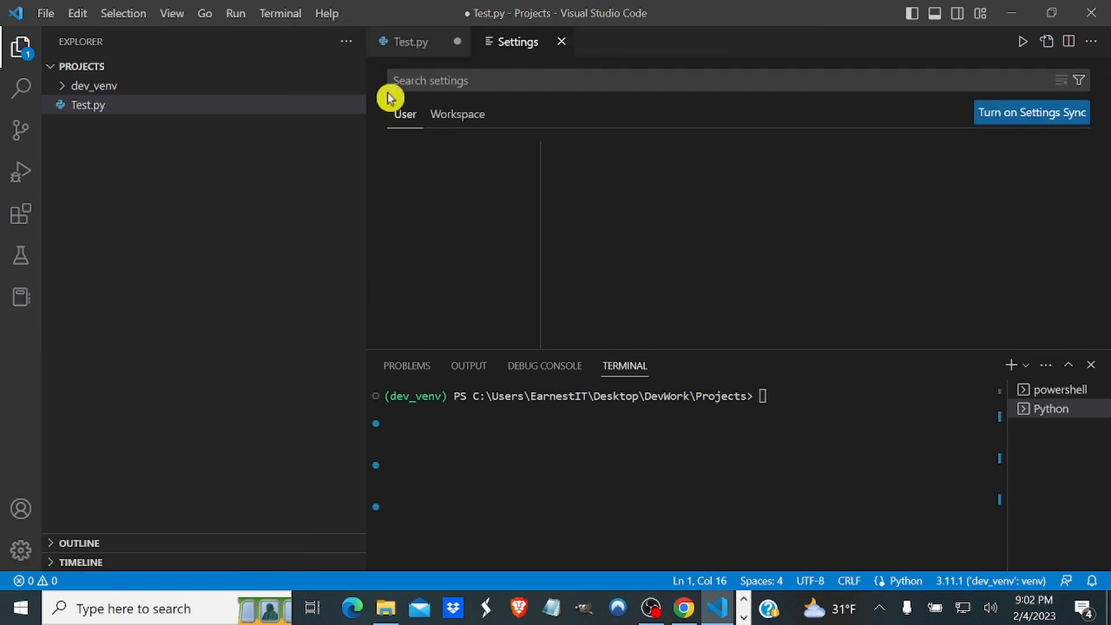
pyautogui.click(459, 116)
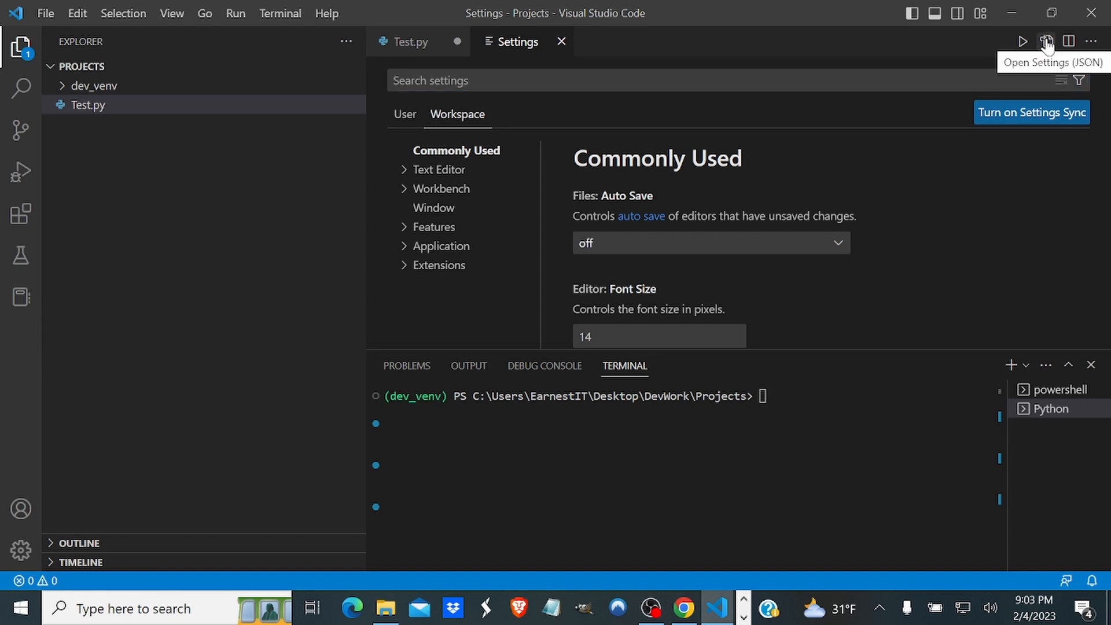
pyautogui.click(1047, 42)
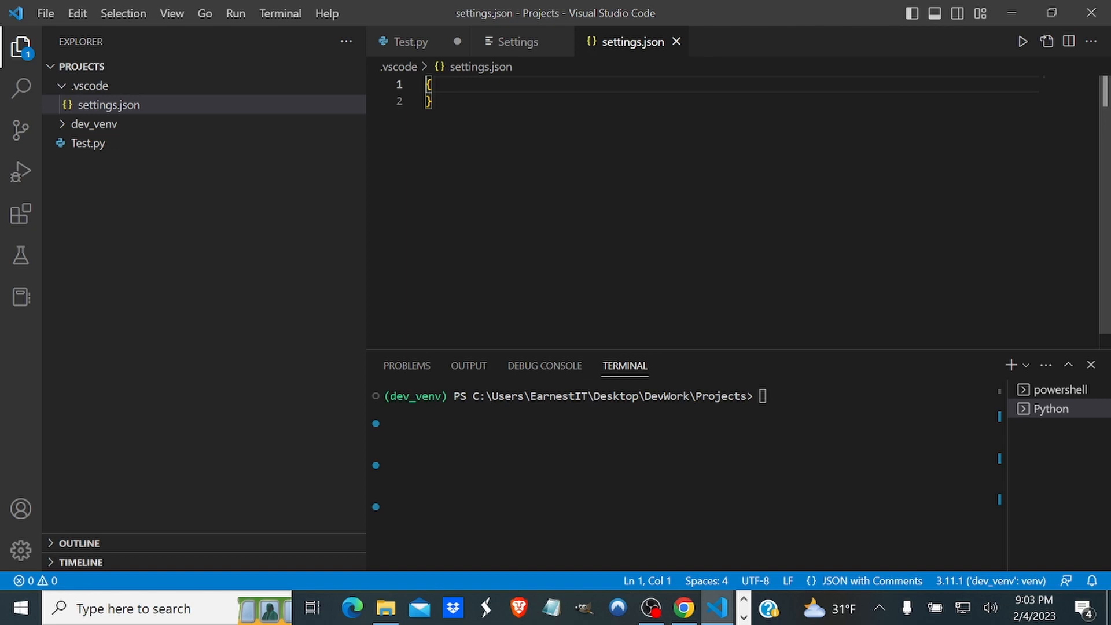
# Add a python.defaultInterpreterPath entry on a new line inside the braces of settings.json.
pyautogui.press('Right')
pyautogui.press('Return')
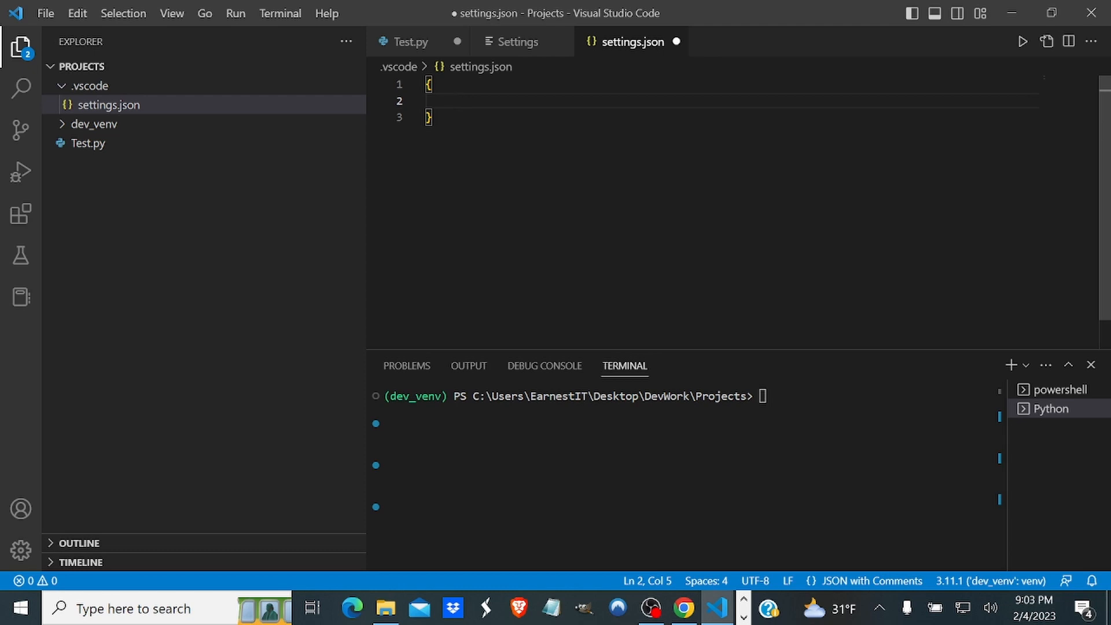
pyautogui.write('"Pytho')
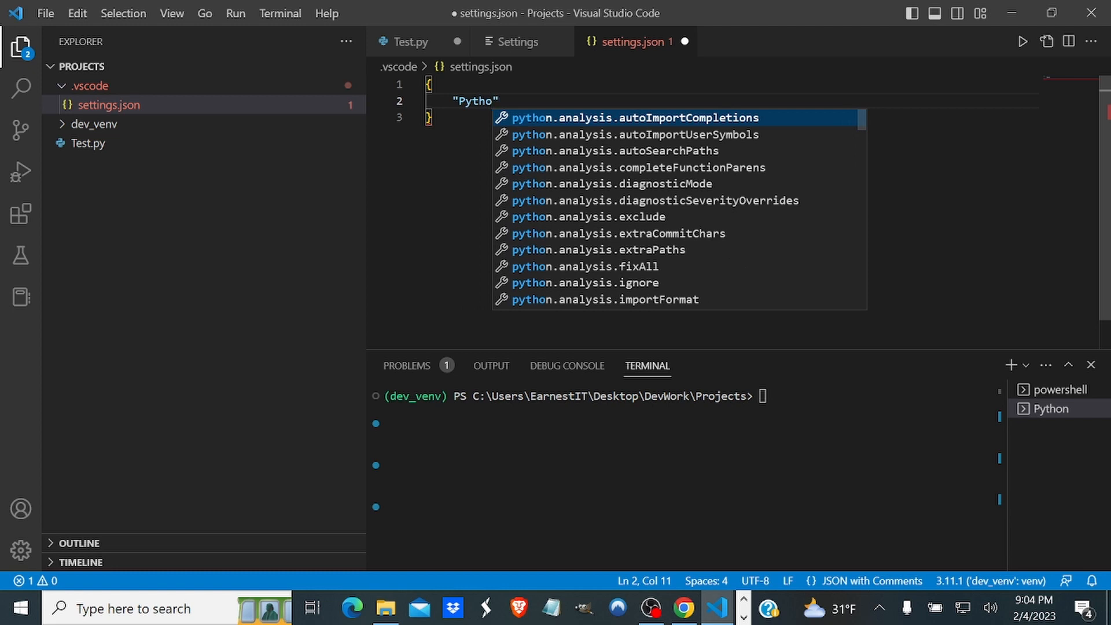
pyautogui.write('n.d')
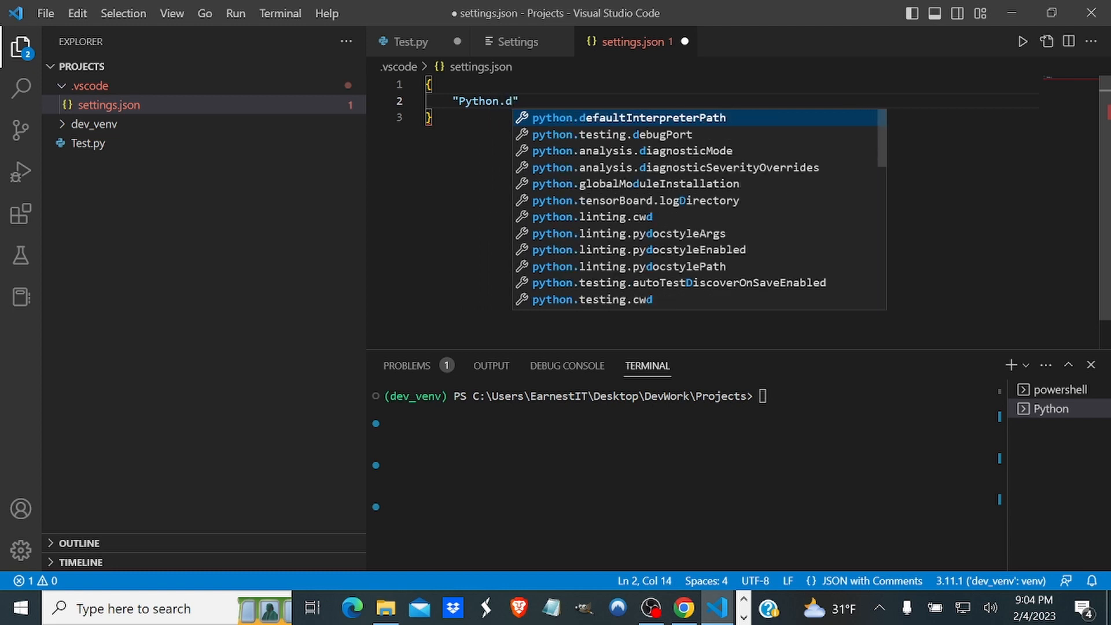
pyautogui.press('Return')
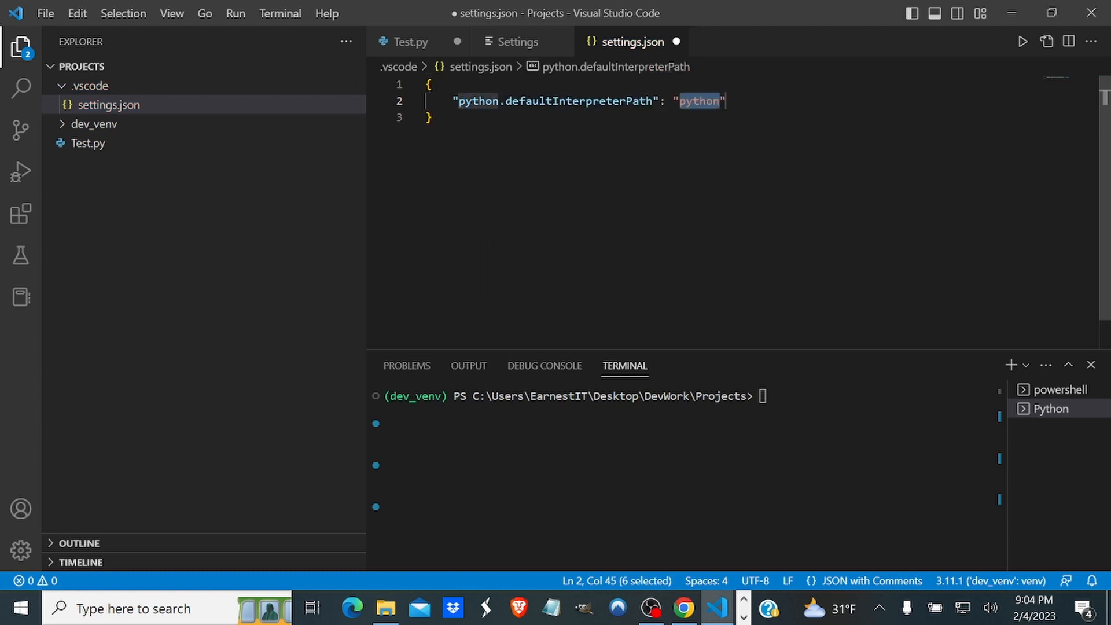
pyautogui.moveTo(700, 101)
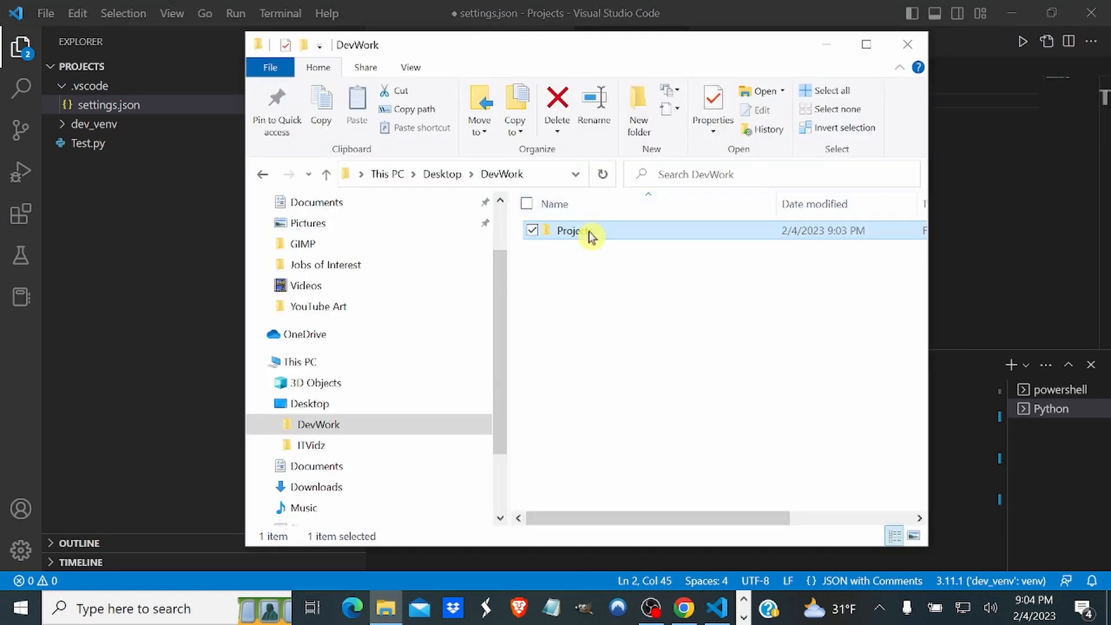
# In File Explorer, copy the path of the python executable in the Projects dev_venv Scripts folder, and close the window.
pyautogui.doubleClick(591, 231)
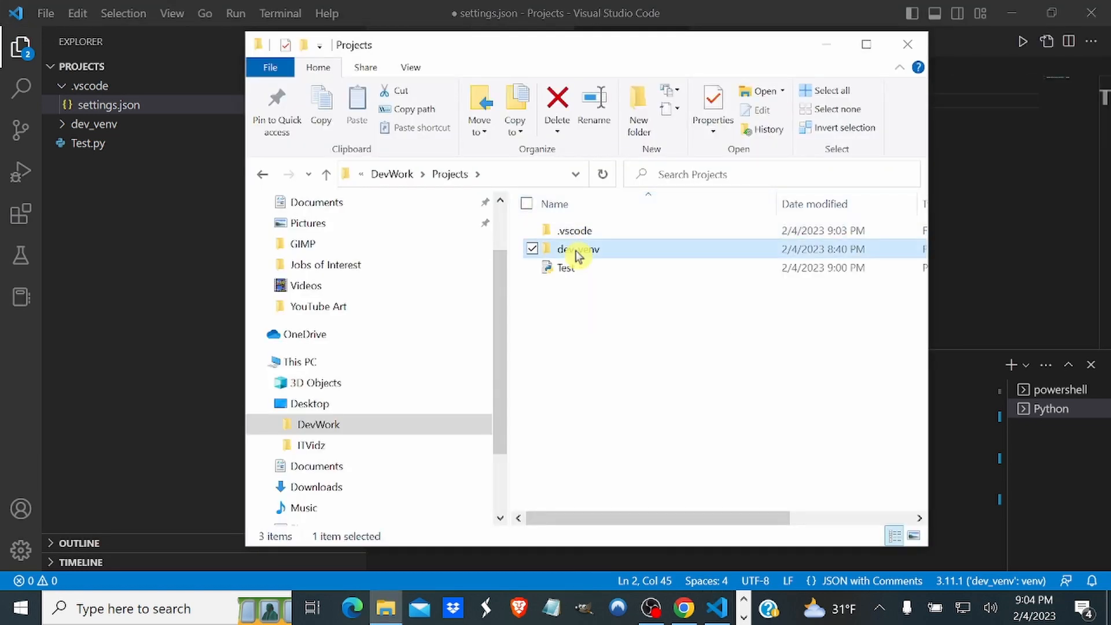
pyautogui.doubleClick(576, 249)
pyautogui.doubleClick(578, 267)
pyautogui.click(573, 360)
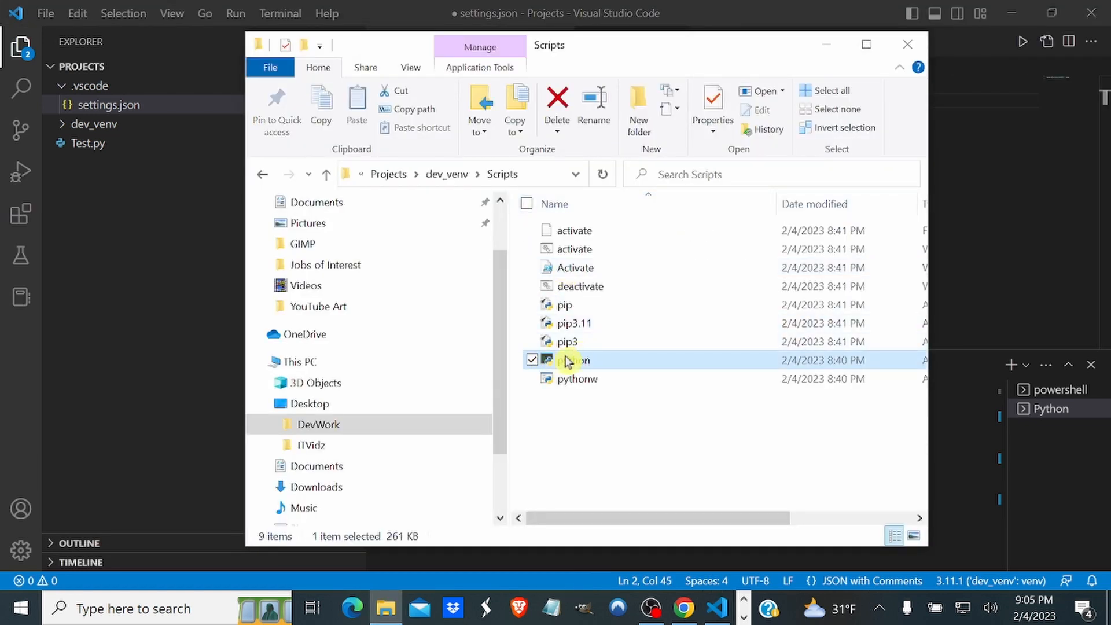
pyautogui.scroll(2, 496, 248)
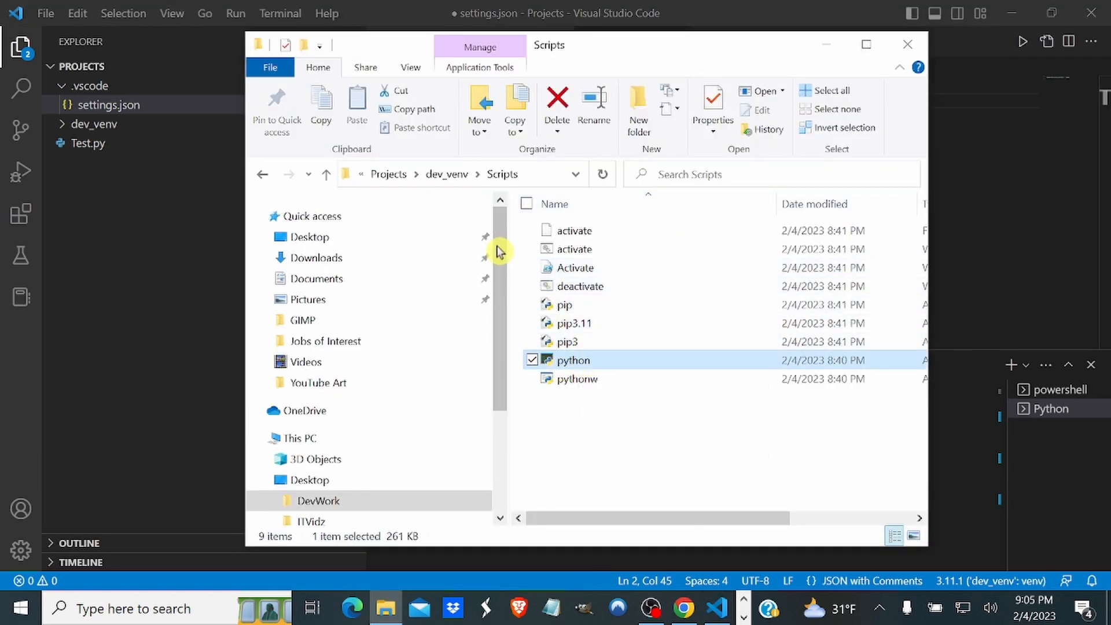
pyautogui.click(415, 111)
pyautogui.click(904, 48)
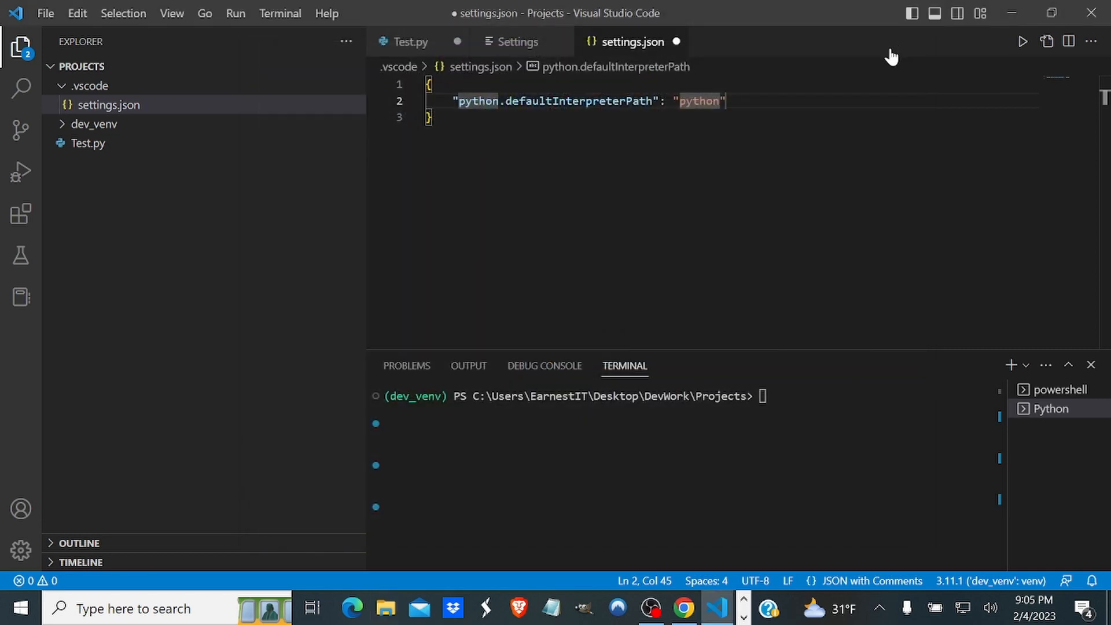
# Replace the python.defaultInterpreterPath value with the copied path, shortened to dev_venv\\Scripts\\python.exe with doubled backslashes and a single pair of quotes.
pyautogui.doubleClick(701, 101)
pyautogui.write('"C:\\Users\\EarnestIT\\Desktop\\DevWork\\Projects\\dev_venv\\Scripts\\python.exe"')
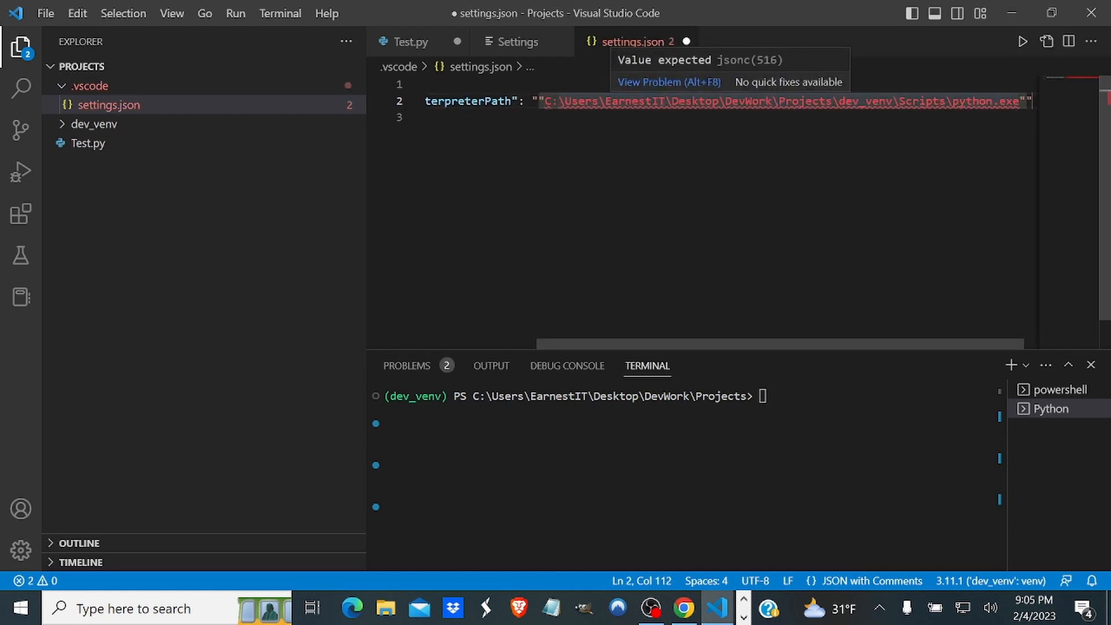
pyautogui.click(838, 101)
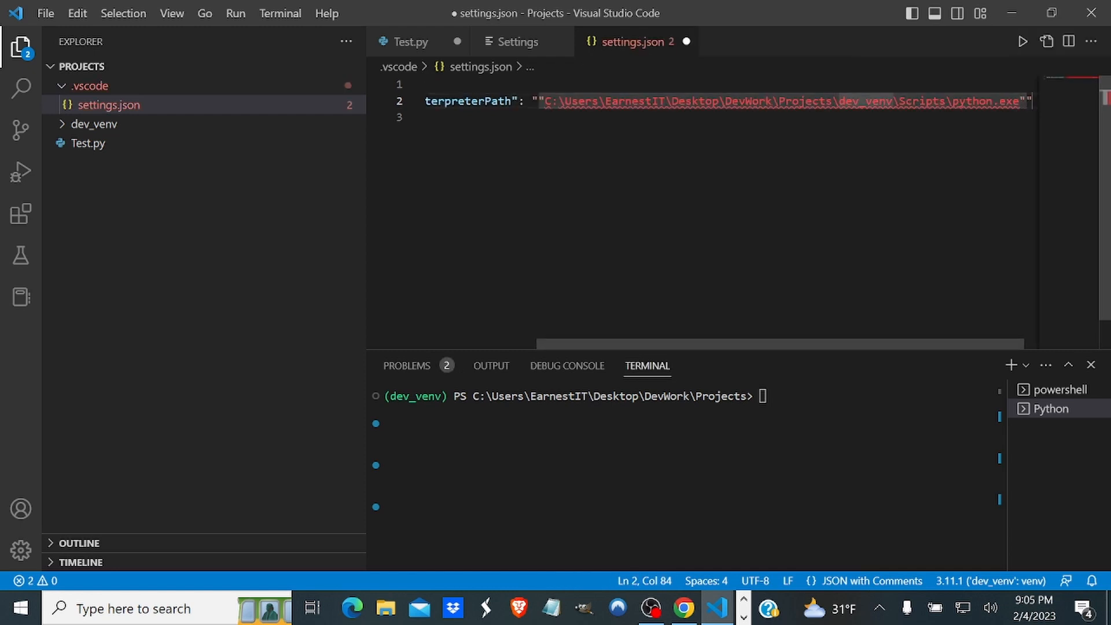
pyautogui.press('BackSpace')
pyautogui.press('BackSpace')
pyautogui.press('BackSpace')
pyautogui.press('BackSpace')
pyautogui.press('BackSpace')
pyautogui.press('BackSpace')
pyautogui.press('BackSpace')
pyautogui.press('BackSpace')
pyautogui.press('BackSpace')
pyautogui.press('BackSpace')
pyautogui.press('BackSpace')
pyautogui.press('BackSpace')
pyautogui.press('BackSpace')
pyautogui.press('BackSpace')
pyautogui.press('BackSpace')
pyautogui.press('BackSpace')
pyautogui.press('BackSpace')
pyautogui.press('BackSpace')
pyautogui.press('BackSpace')
pyautogui.press('BackSpace')
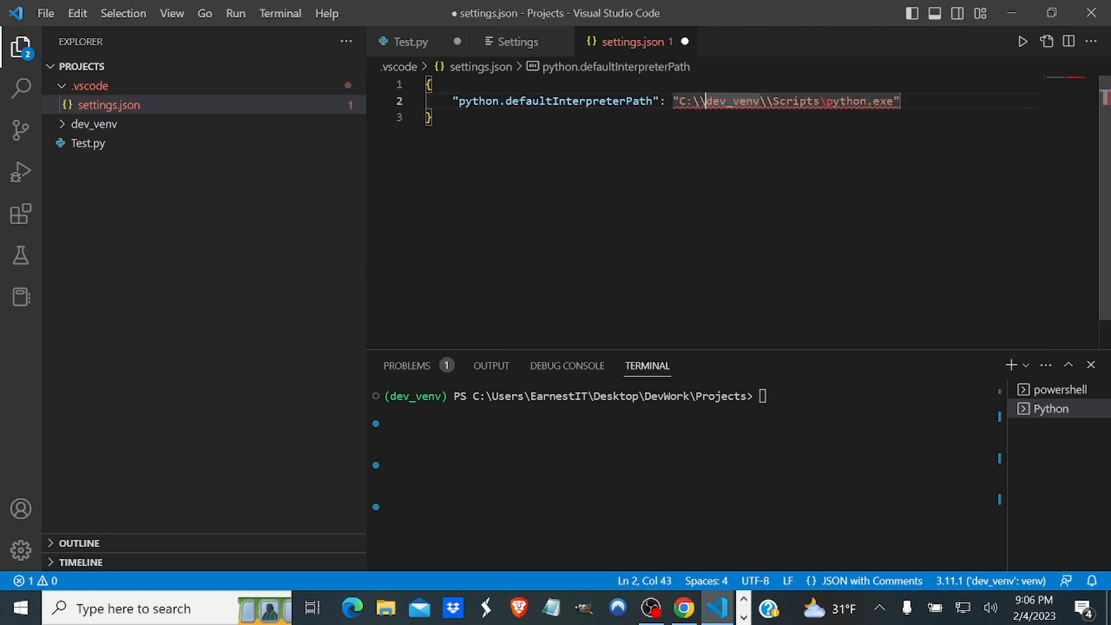
pyautogui.press('BackSpace')
pyautogui.press('BackSpace')
pyautogui.press('BackSpace')
pyautogui.press('BackSpace')
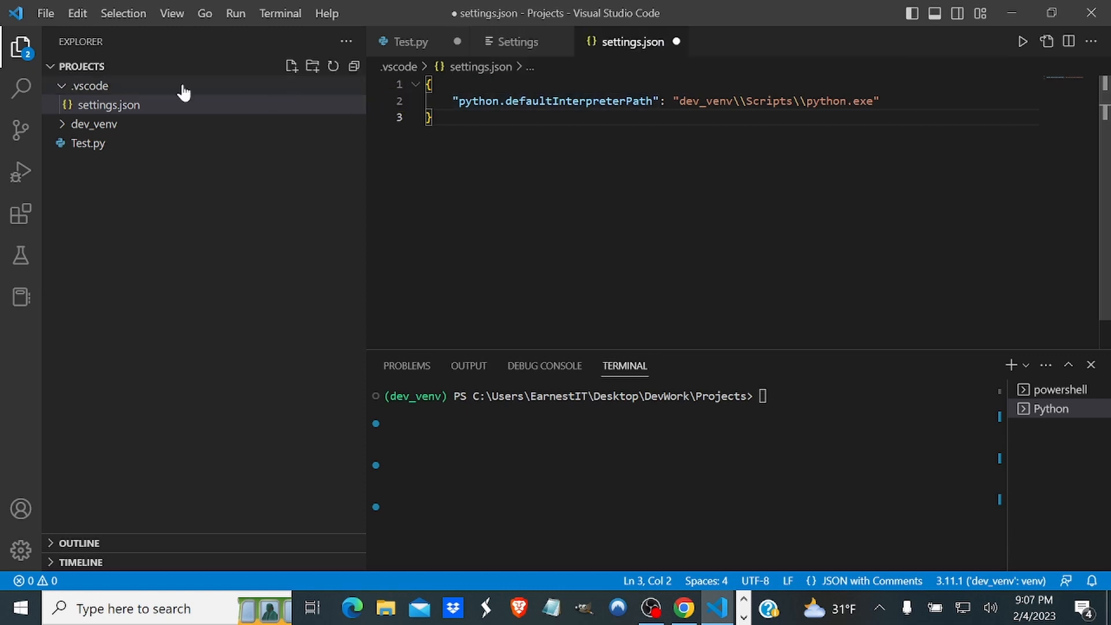
# Save settings.json and close it.
pyautogui.click(44, 15)
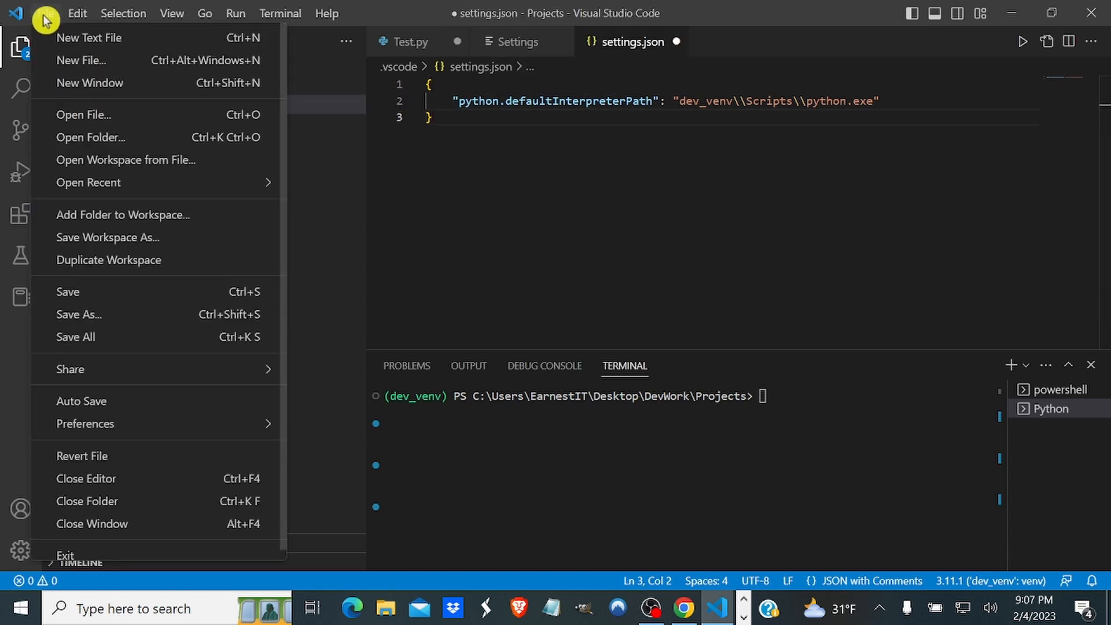
pyautogui.click(76, 292)
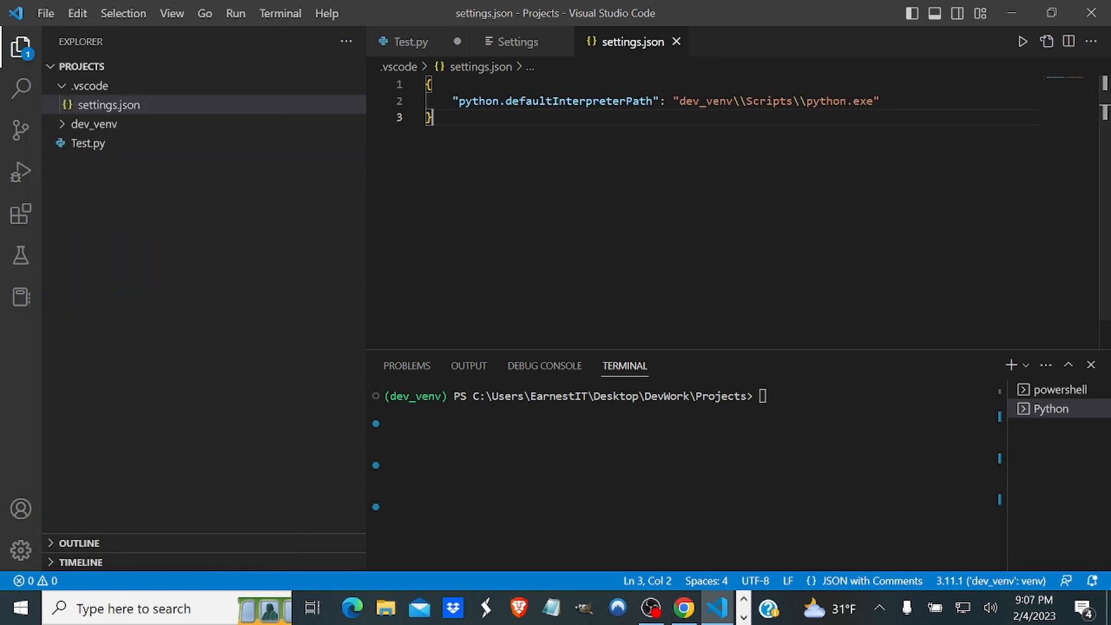
pyautogui.click(675, 41)
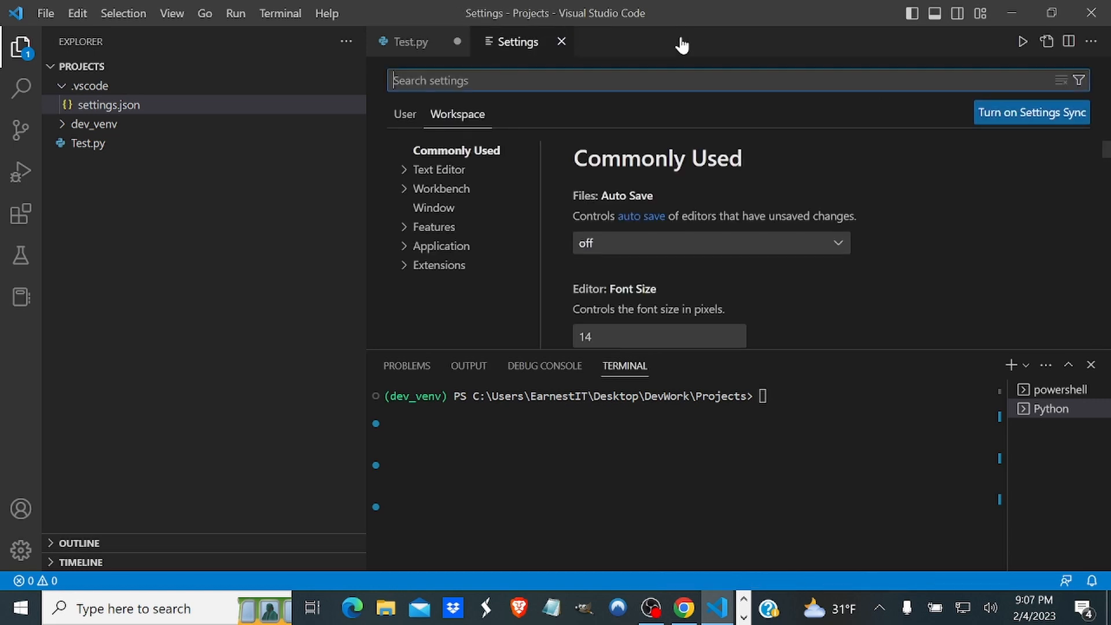
# In the user settings, search for venv and set Python: Default Interpreter Path to the Venv Path value, C:\dev_venv\Scripts\python.exe.
pyautogui.click(404, 114)
pyautogui.write('venv')
pyautogui.scroll(-3, 746, 232)
pyautogui.moveTo(737, 197); pyautogui.dragTo(586, 197)
pyautogui.click(622, 322)
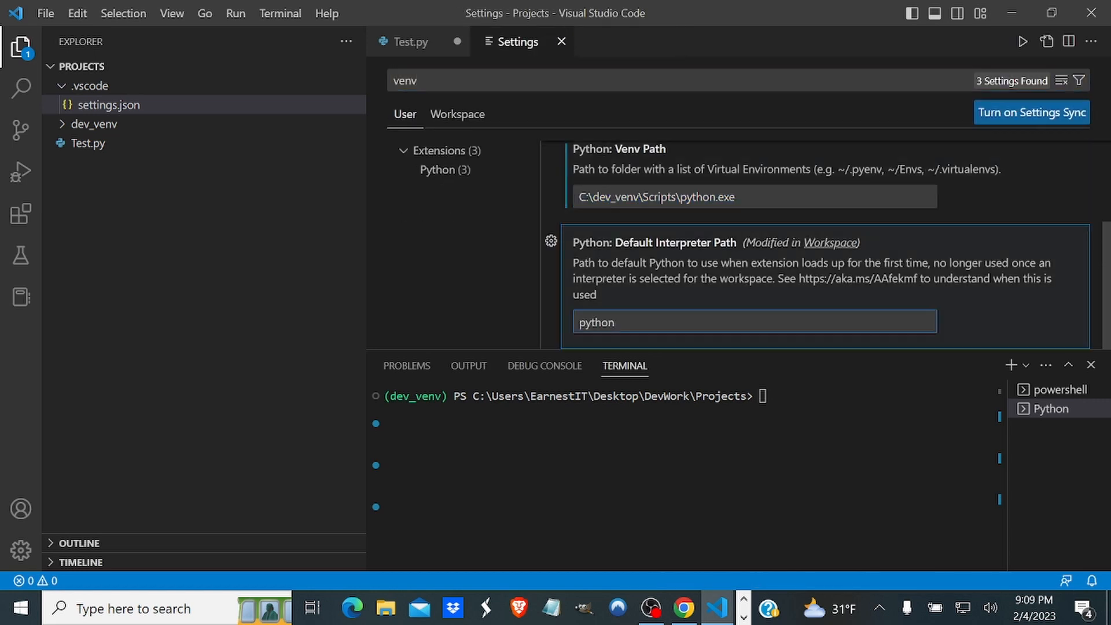
pyautogui.hotkey('ctrl', 'a')
pyautogui.press('BackSpace')
pyautogui.write('C:\\dev_venv\\Scripts\\python.exe')
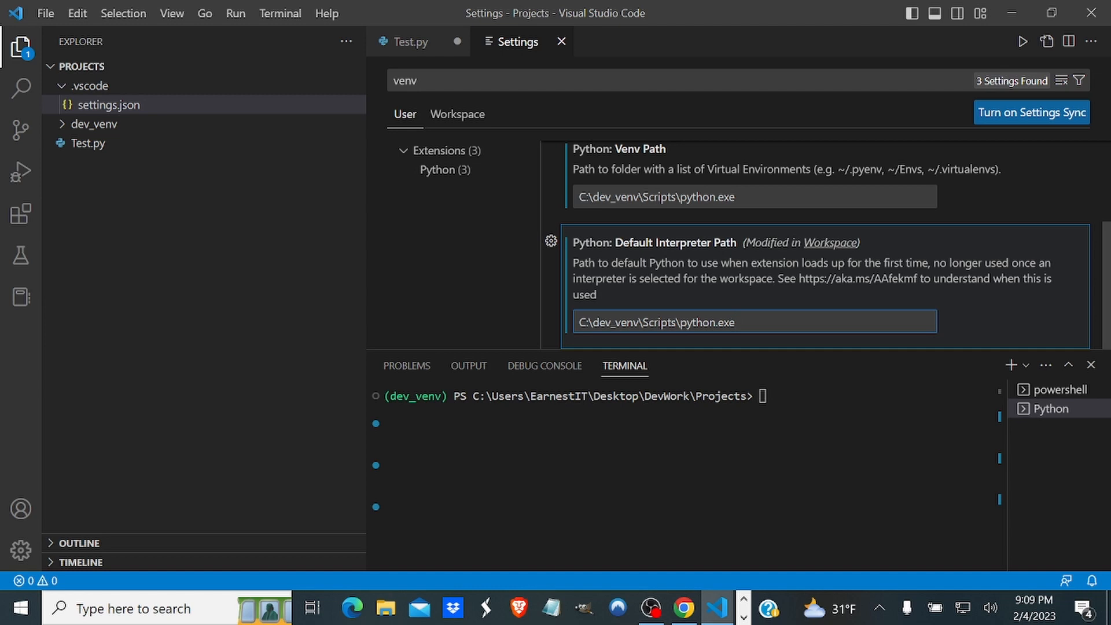
# Shorten the Python: Venv Path user setting to C:\dev_venv.
pyautogui.moveTo(735, 197); pyautogui.dragTo(642, 197)
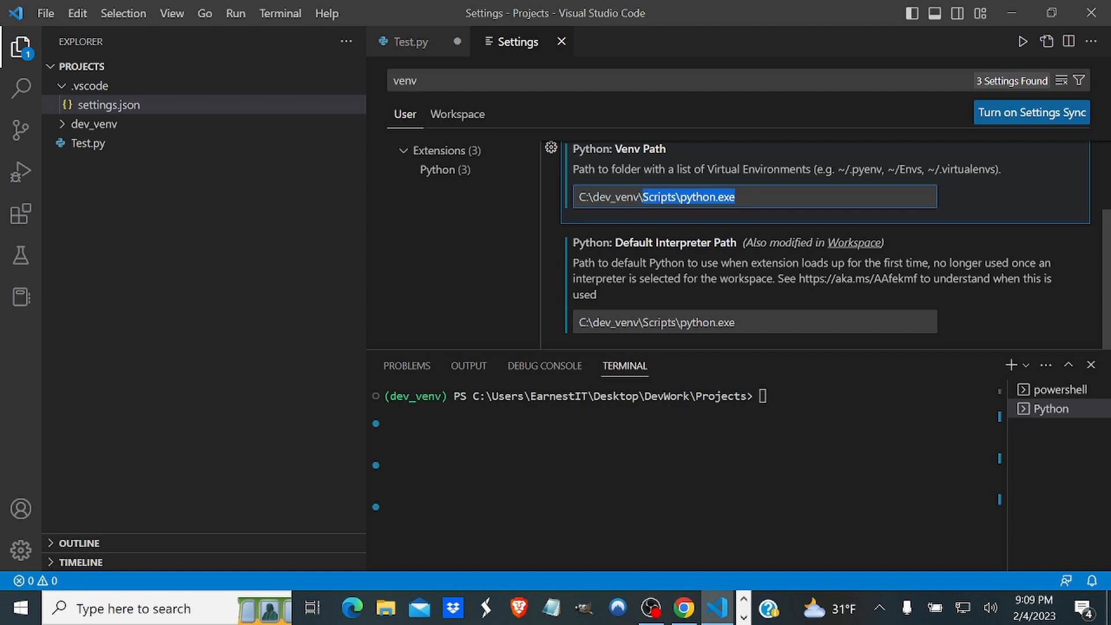
pyautogui.press('BackSpace')
pyautogui.press('BackSpace')
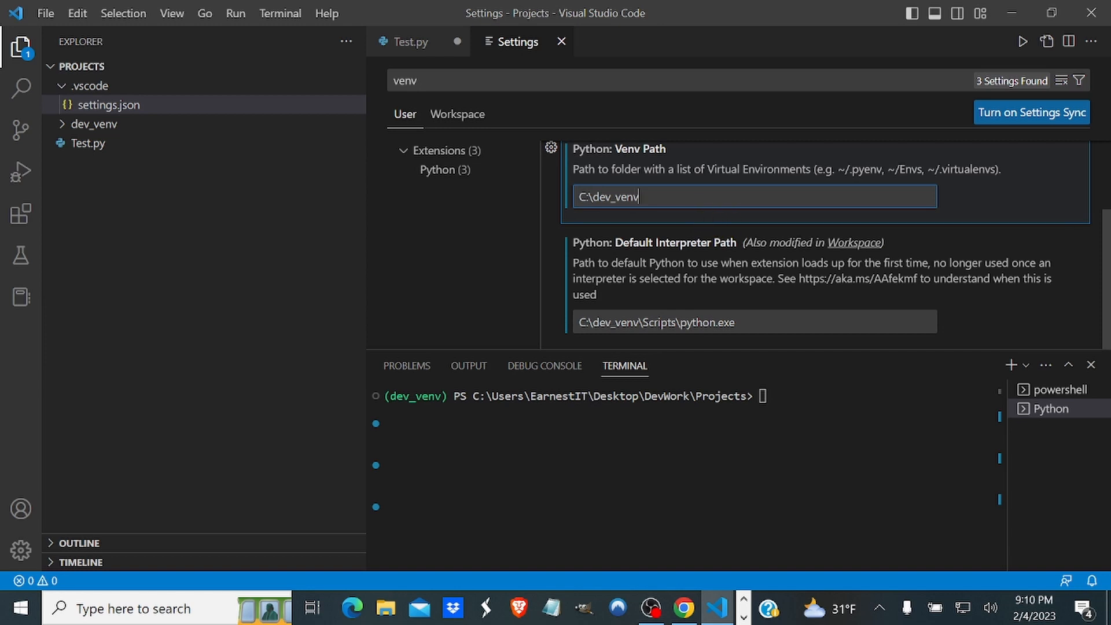
pyautogui.moveTo(640, 197); pyautogui.dragTo(578, 186)
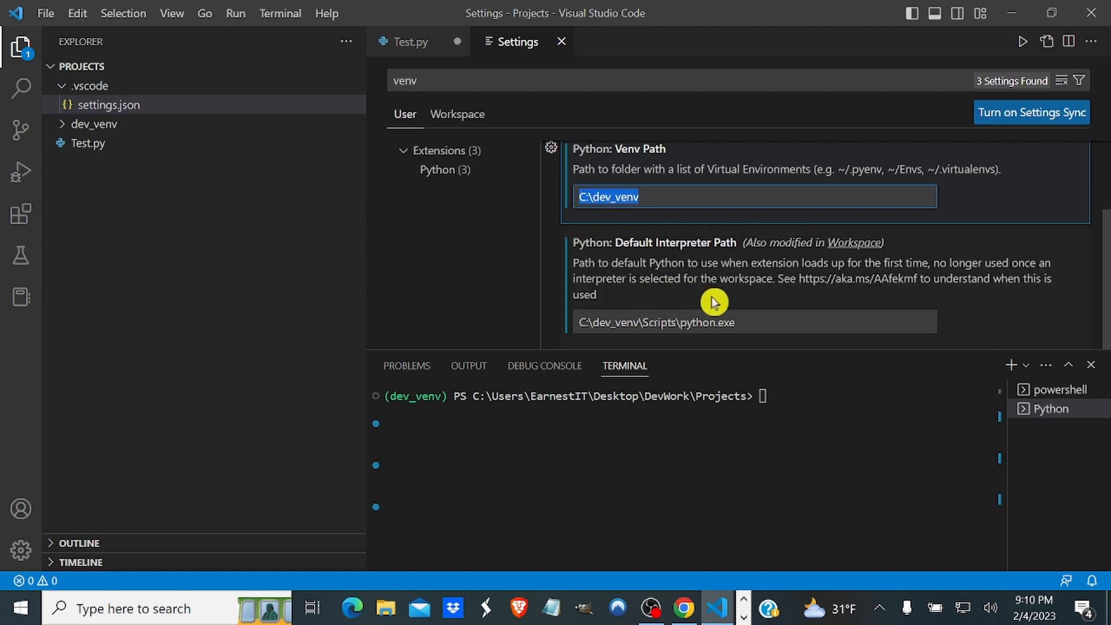
pyautogui.moveTo(738, 322); pyautogui.dragTo(574, 317)
pyautogui.click(467, 271)
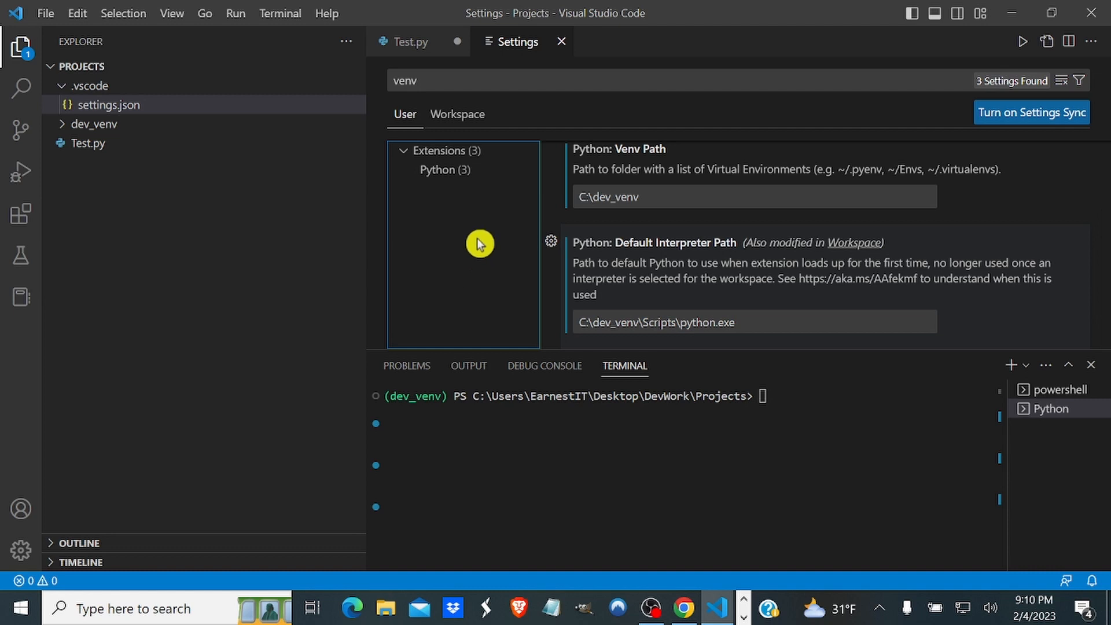
# Close the settings editor and save Test.py.
pyautogui.hotkey('ctrl', 'w')
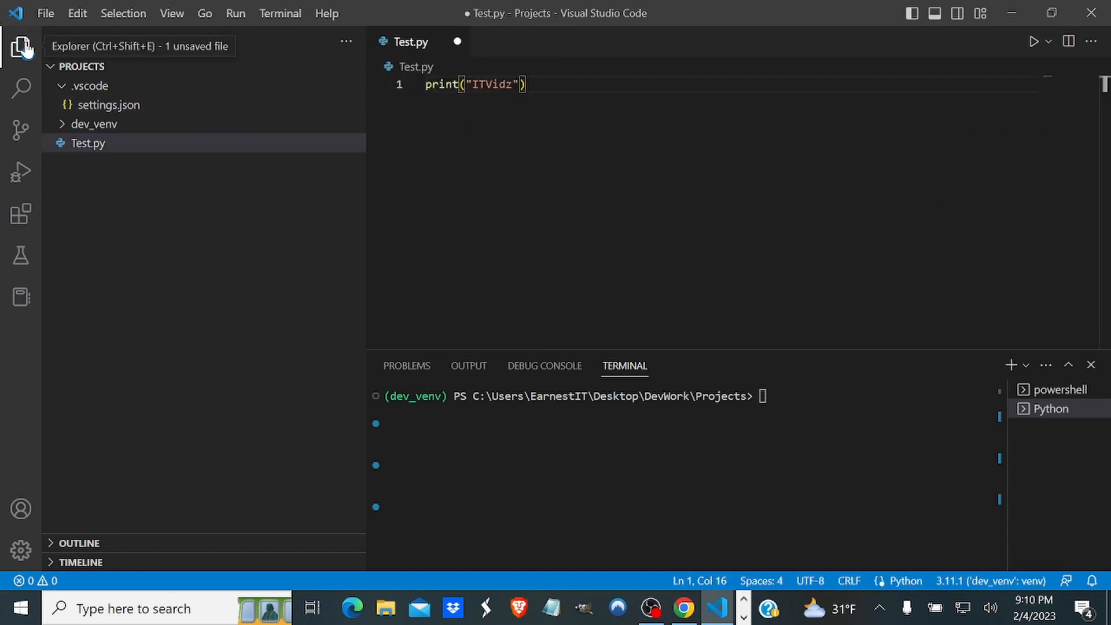
pyautogui.click(44, 14)
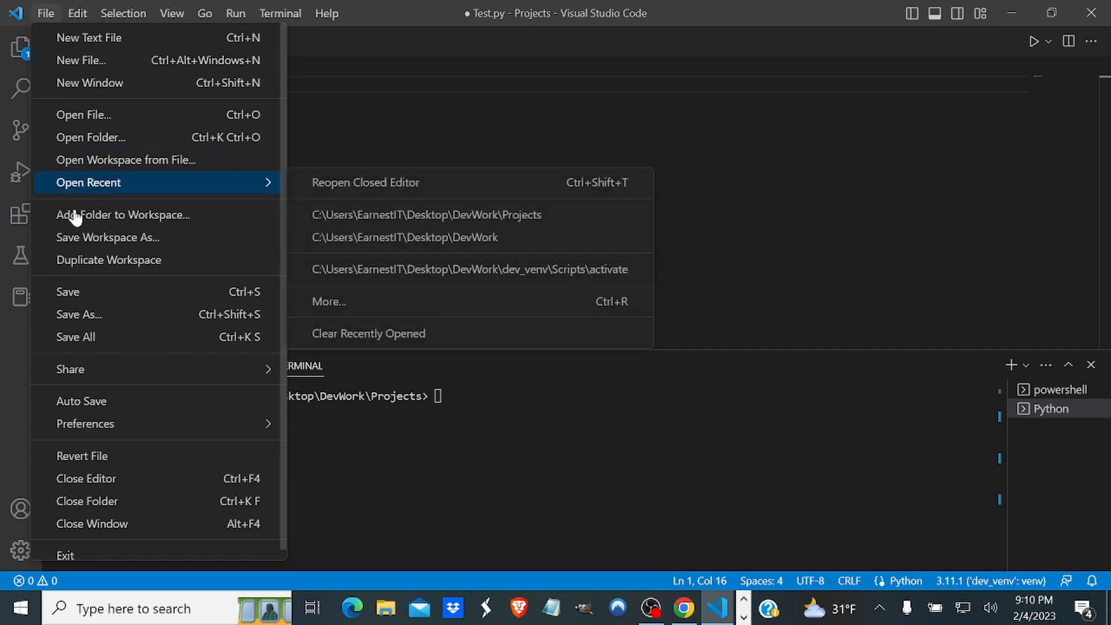
pyautogui.click(69, 292)
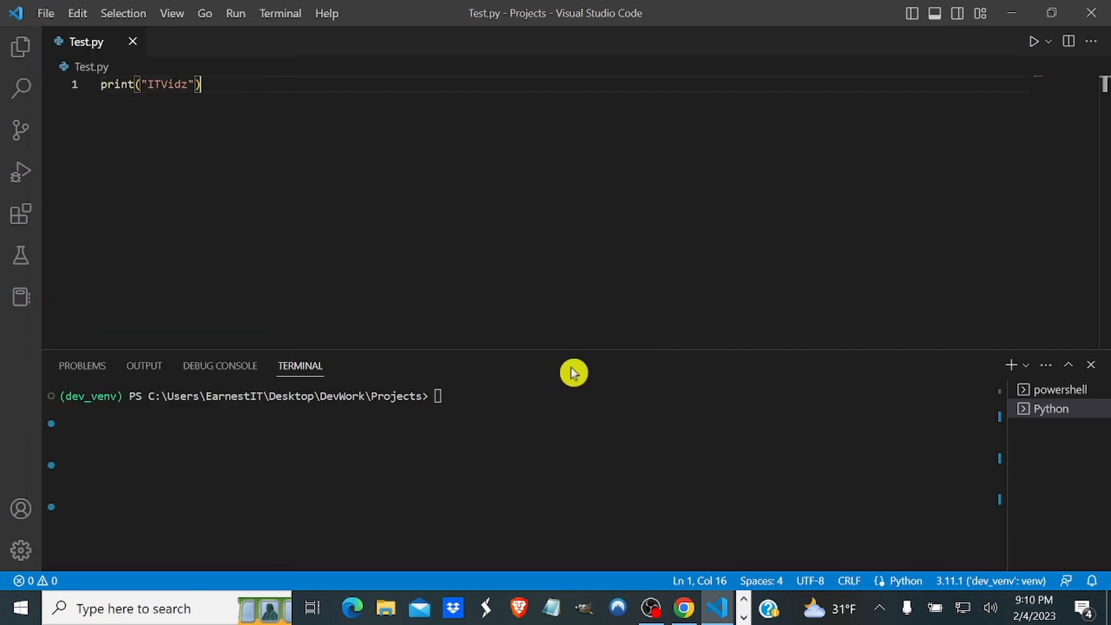
# Close and reopen Visual Studio Code, and clear the terminal with cls.
pyautogui.click(1090, 16)
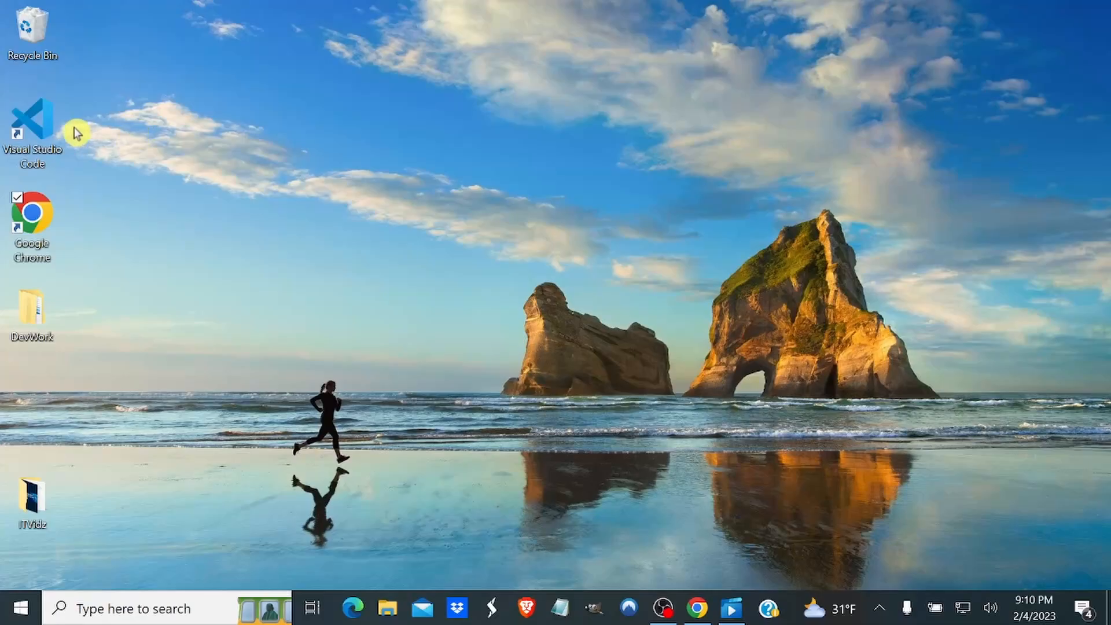
pyautogui.doubleClick(44, 122)
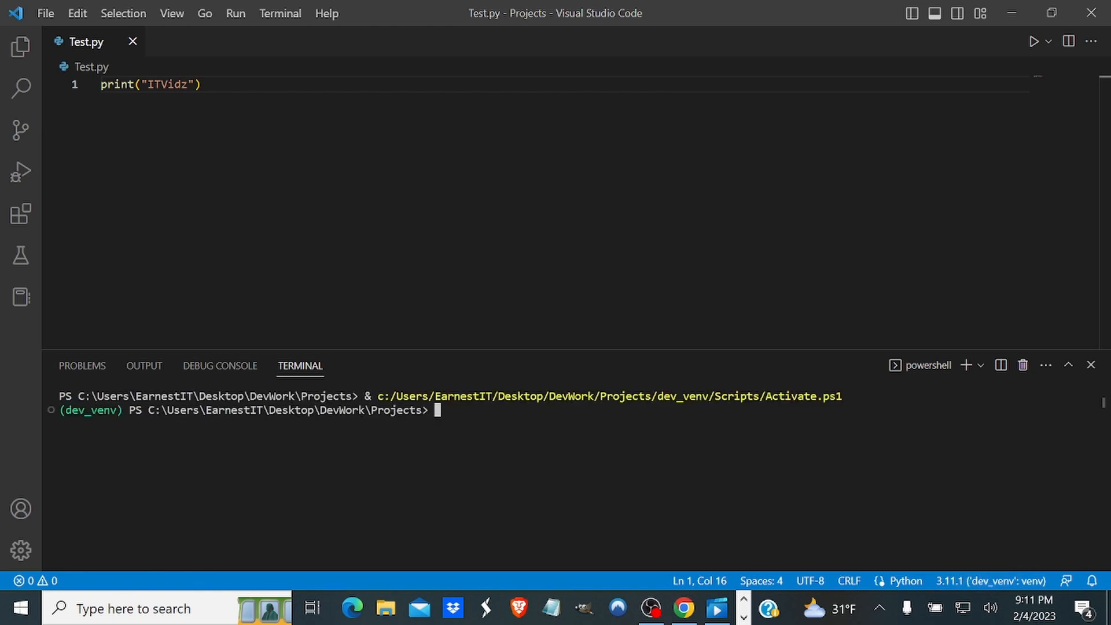
pyautogui.write('cls')
pyautogui.press('Return')
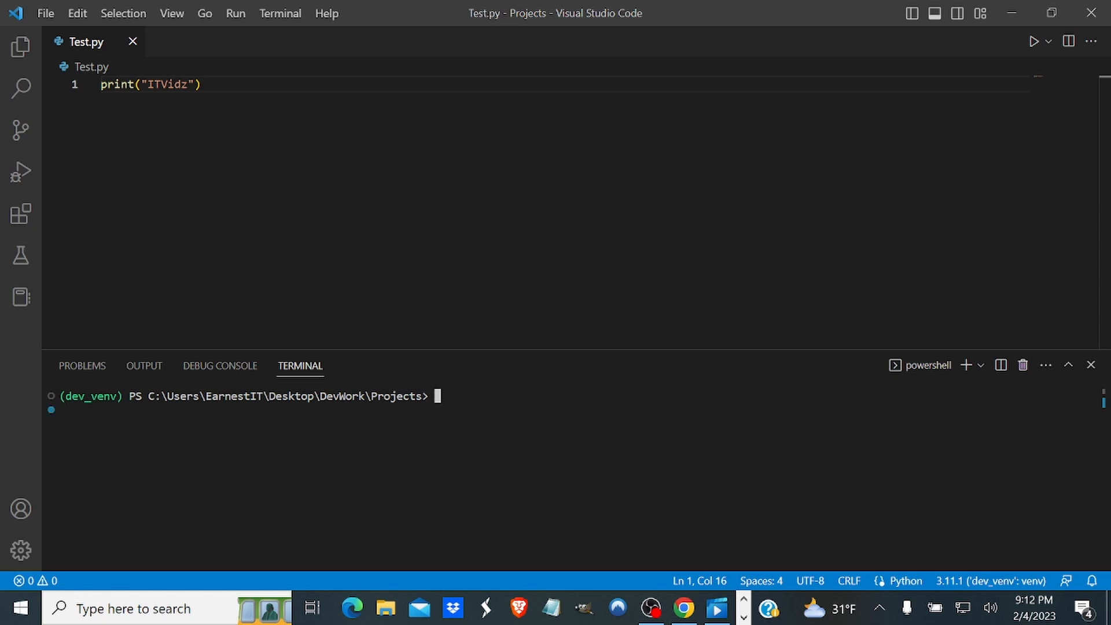
# Start the Python interpreter in the dev_venv terminal and leave it with exit().
pyautogui.write('python')
pyautogui.press('Return')
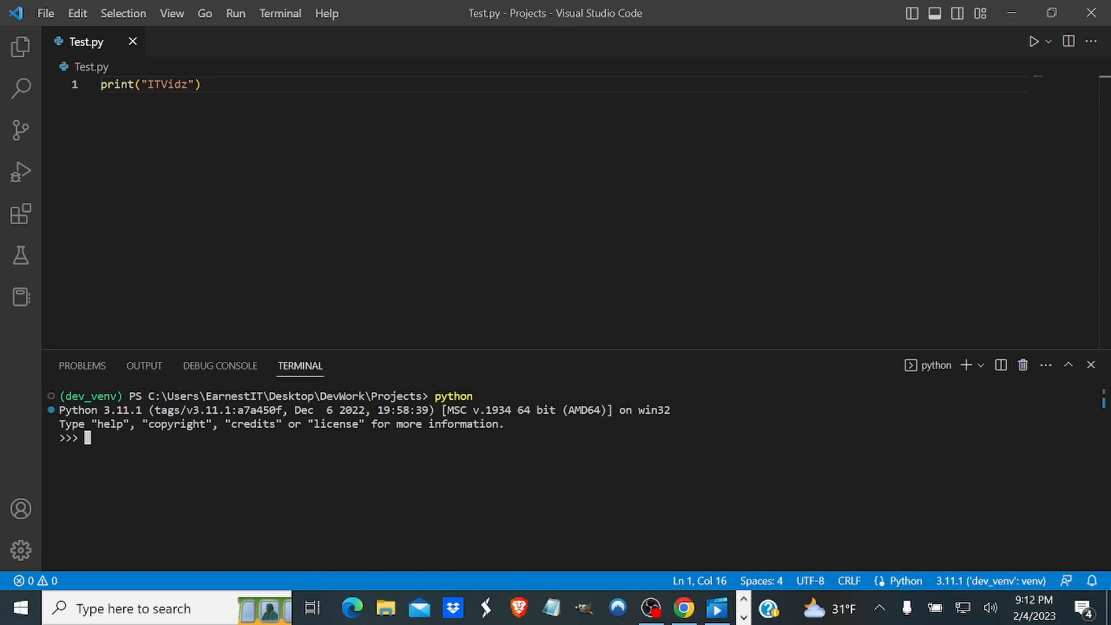
pyautogui.write('exit()')
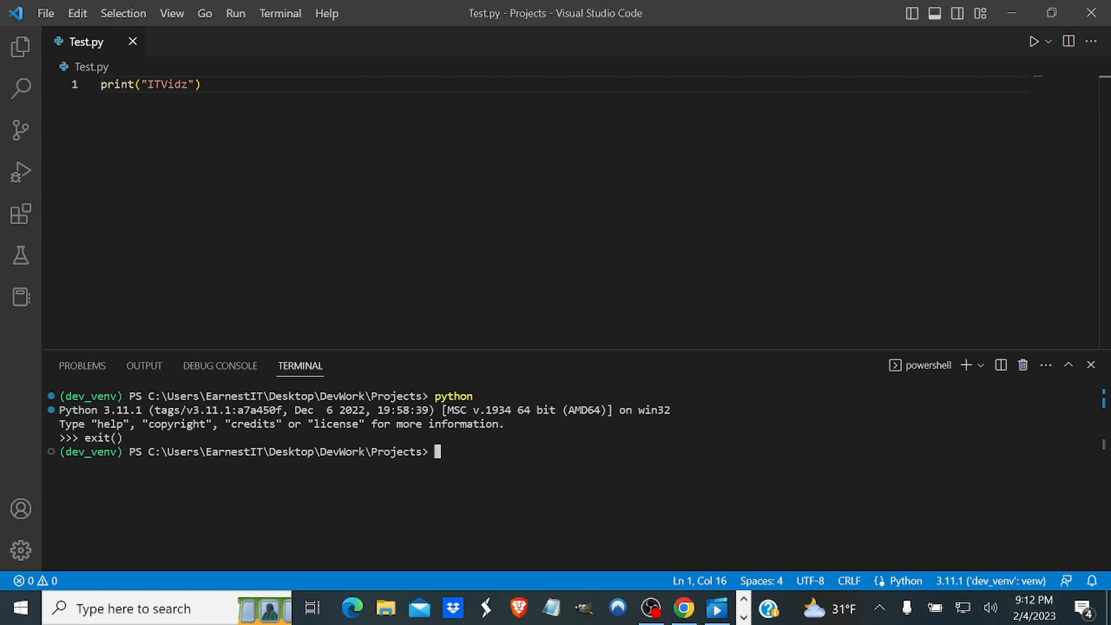
# Clear the terminal output.
pyautogui.write('cl')
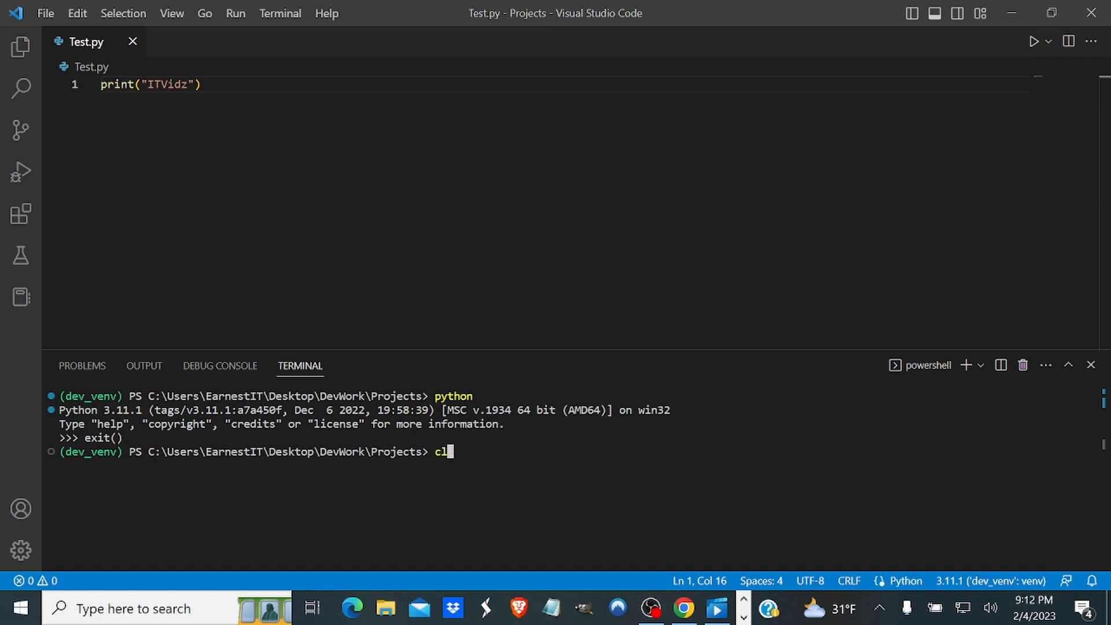